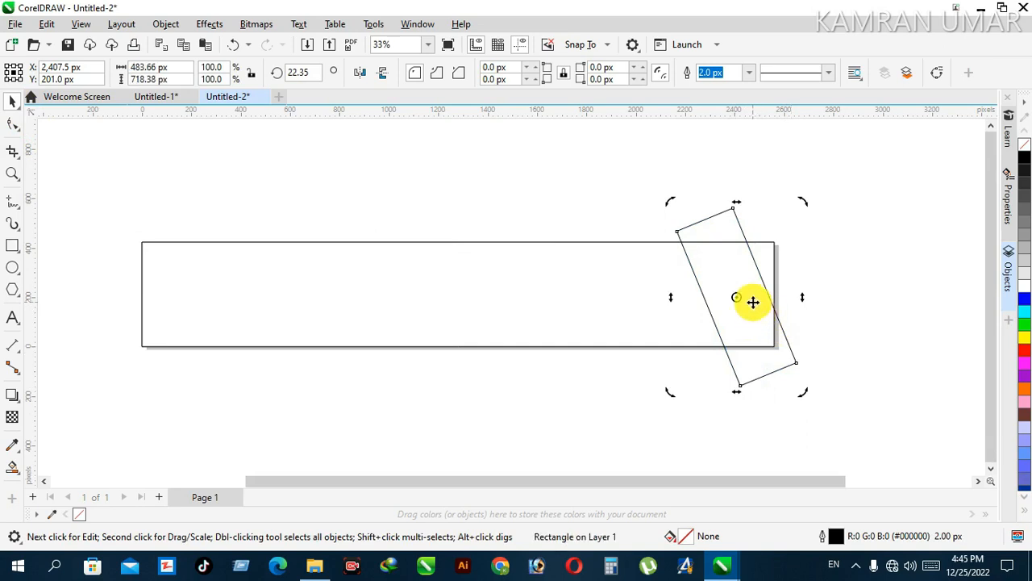
# - Fill the tilted rectangle with black and place it across the banner's right end, centred at about X 2347 px, Y 207 px
pyautogui.click(745, 311)
pyautogui.moveTo(744, 308); pyautogui.dragTo(778, 290)
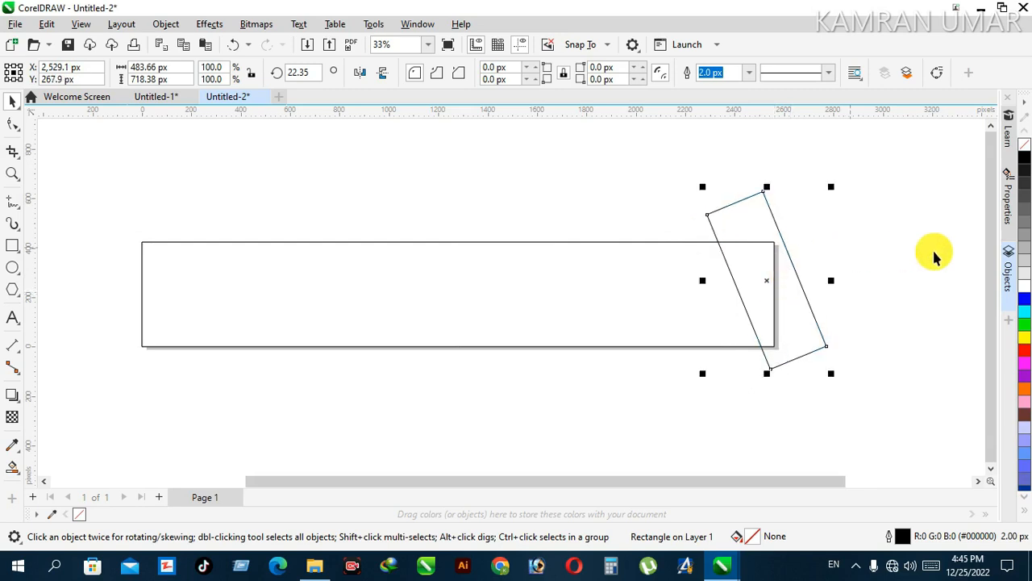
pyautogui.click(1024, 157)
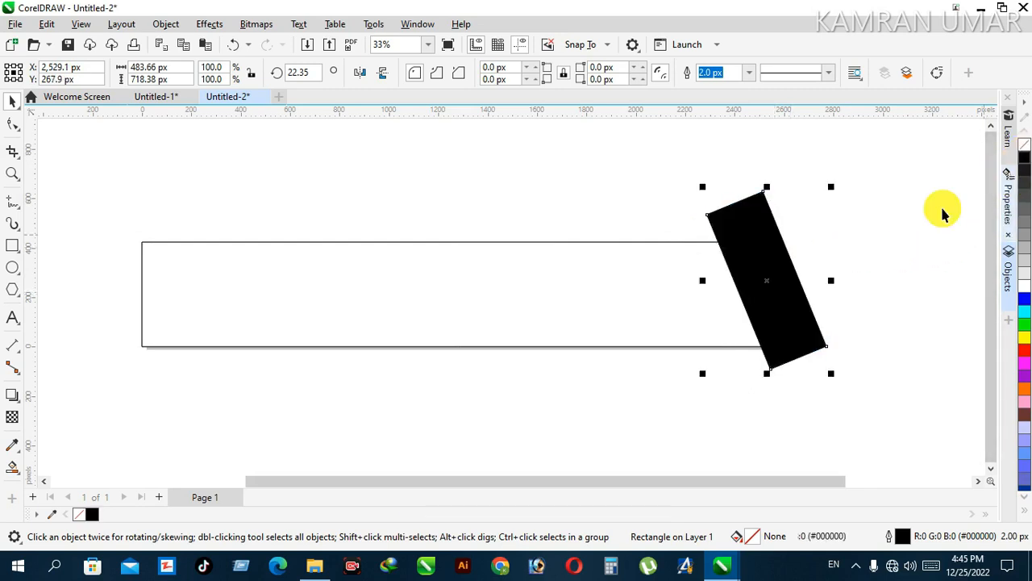
pyautogui.click(786, 283)
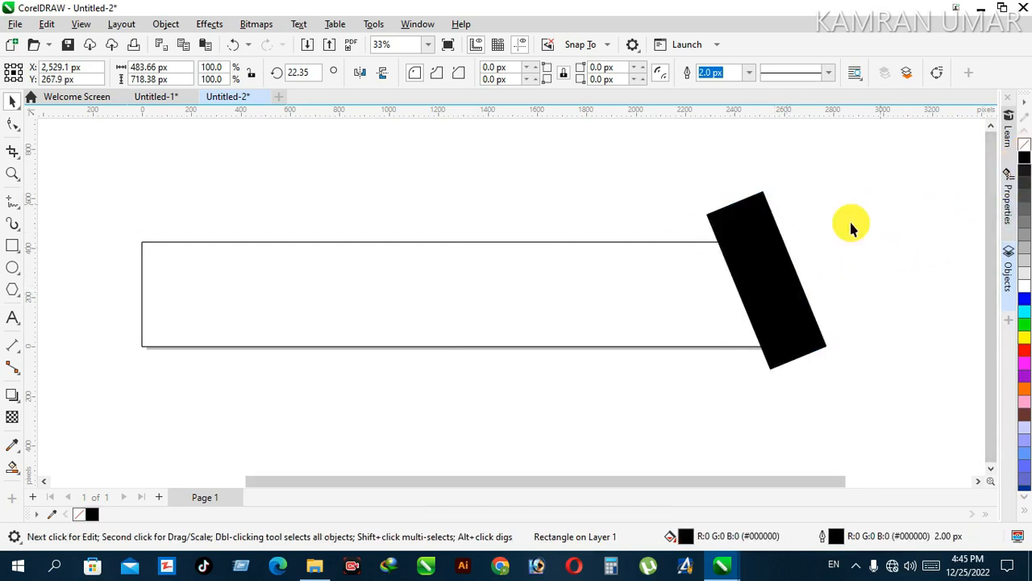
pyautogui.click(772, 271)
pyautogui.moveTo(772, 272); pyautogui.dragTo(724, 287)
pyautogui.press('Right')
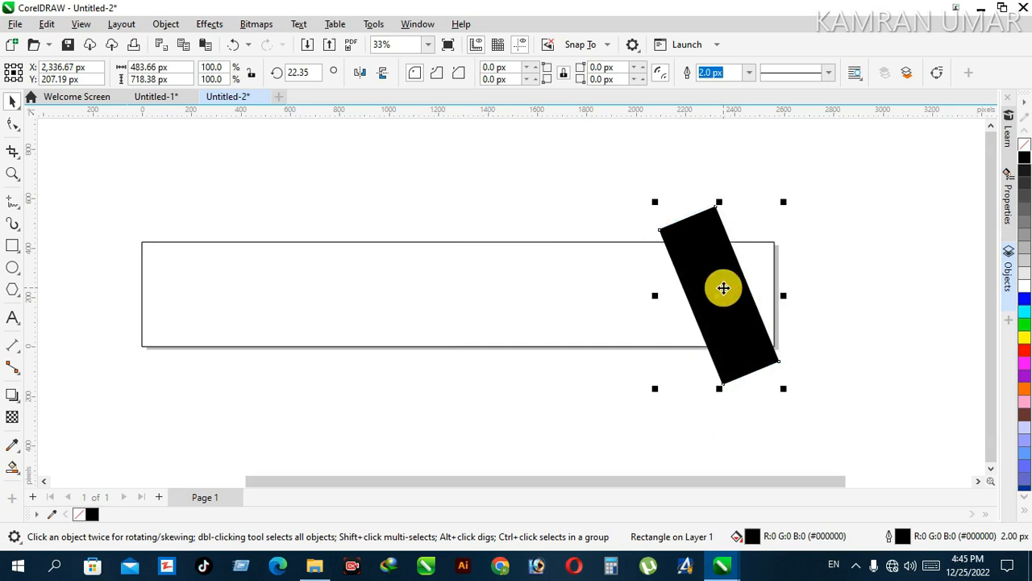
# - Rotate the black rectangle further counterclockwise, to an angle of about 33.3°
pyautogui.click(690, 283)
pyautogui.click(656, 196)
pyautogui.click(717, 277)
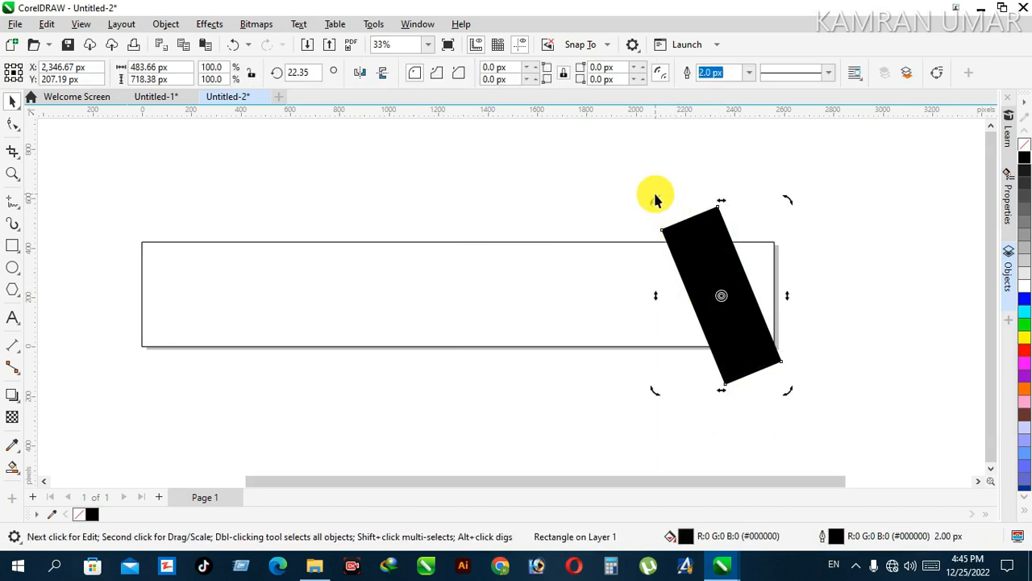
pyautogui.click(655, 200)
pyautogui.click(715, 266)
pyautogui.moveTo(654, 198); pyautogui.dragTo(642, 214)
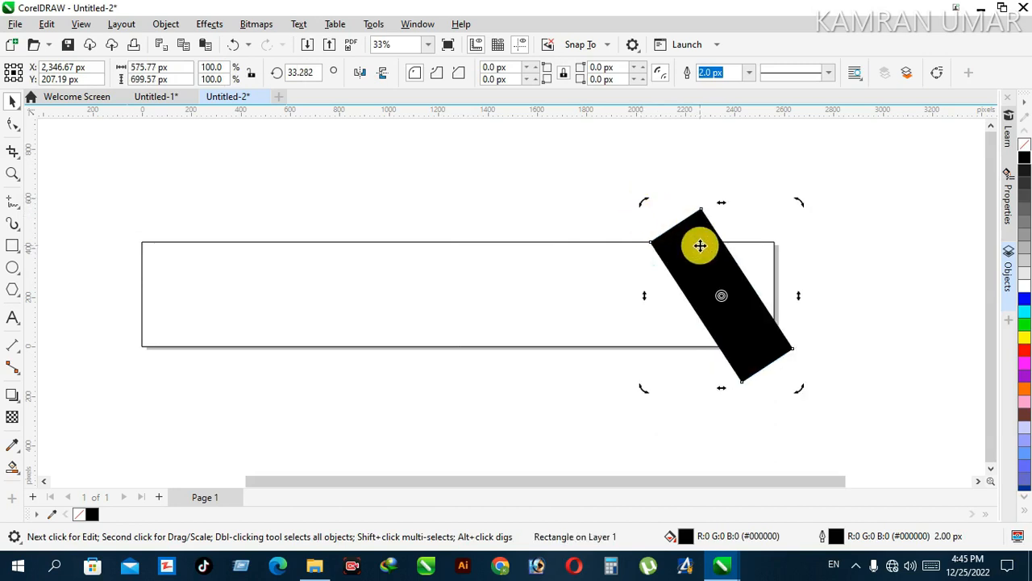
# - Nudge the black rectangle down and slightly left to about X 2327 px, Y 137 px
pyautogui.click(700, 253)
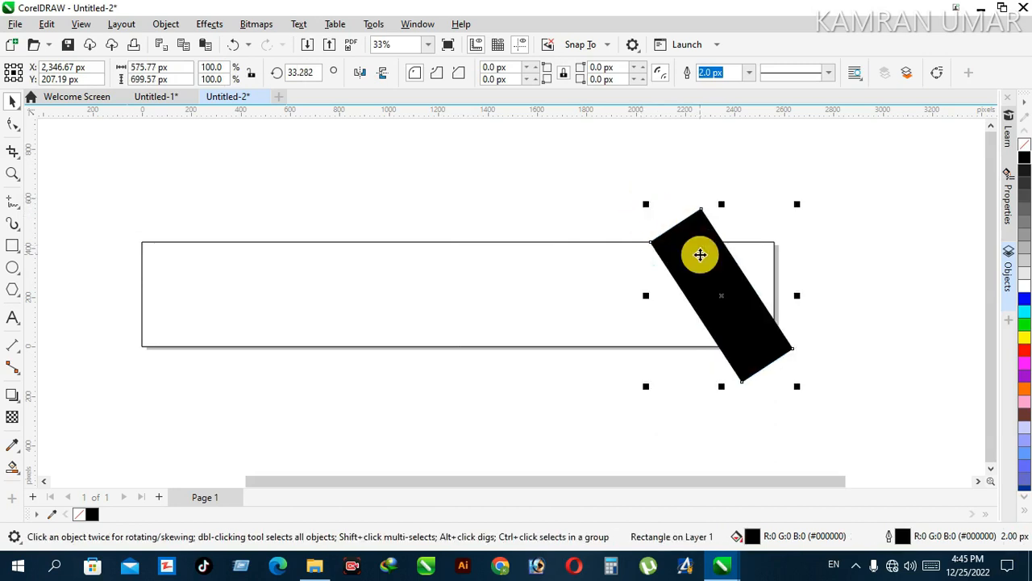
pyautogui.press('Down')
pyautogui.press('Down')
pyautogui.press('Down')
pyautogui.press('Down')
pyautogui.press('Down')
pyautogui.press('Down')
pyautogui.press('Down')
pyautogui.press('Down')
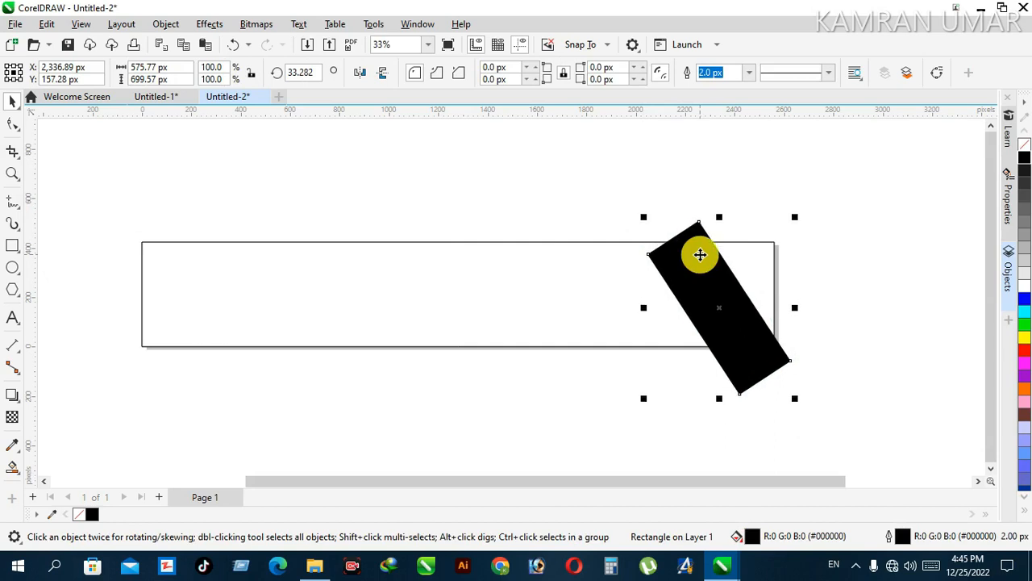
pyautogui.press('Down')
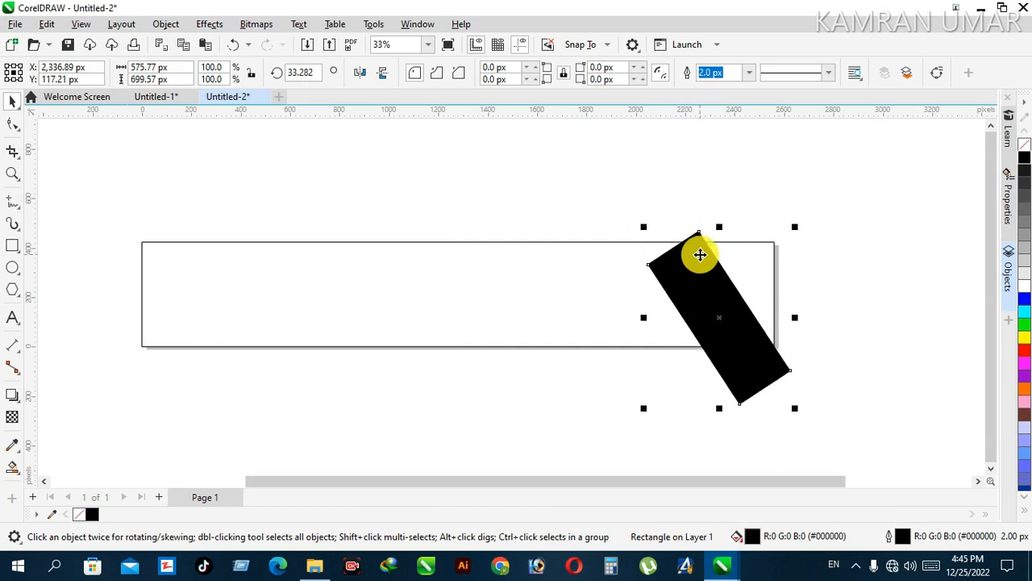
pyautogui.press('Left')
pyautogui.press('Up')
pyautogui.press('Up')
pyautogui.press('Up')
pyautogui.press('Up')
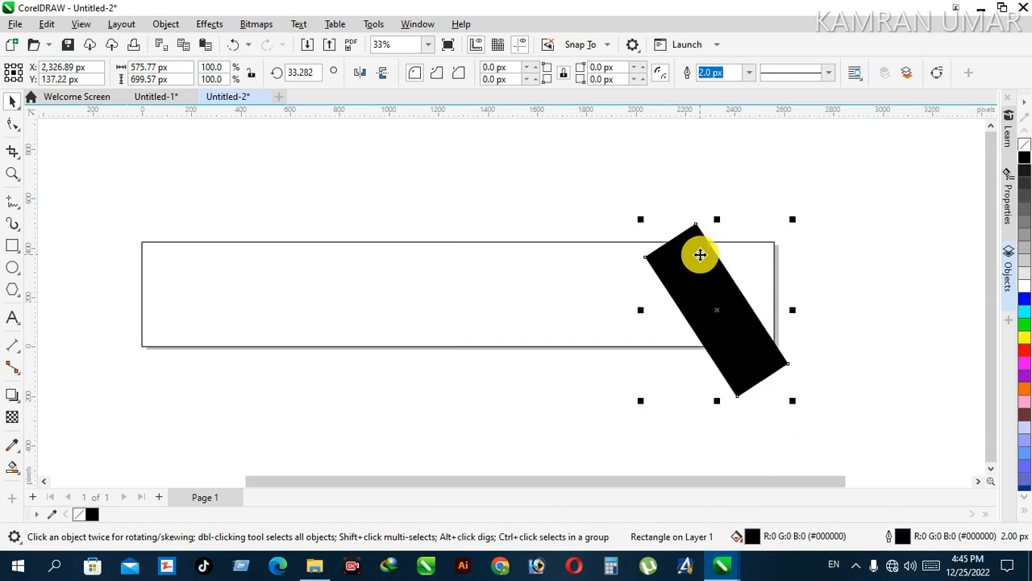
# - Stretch the black rectangle vertically so it extends well above and below the banner, and deselect it
pyautogui.moveTo(720, 399); pyautogui.dragTo(721, 460)
pyautogui.moveTo(717, 334); pyautogui.dragTo(717, 298)
pyautogui.click(717, 297)
pyautogui.click(595, 376)
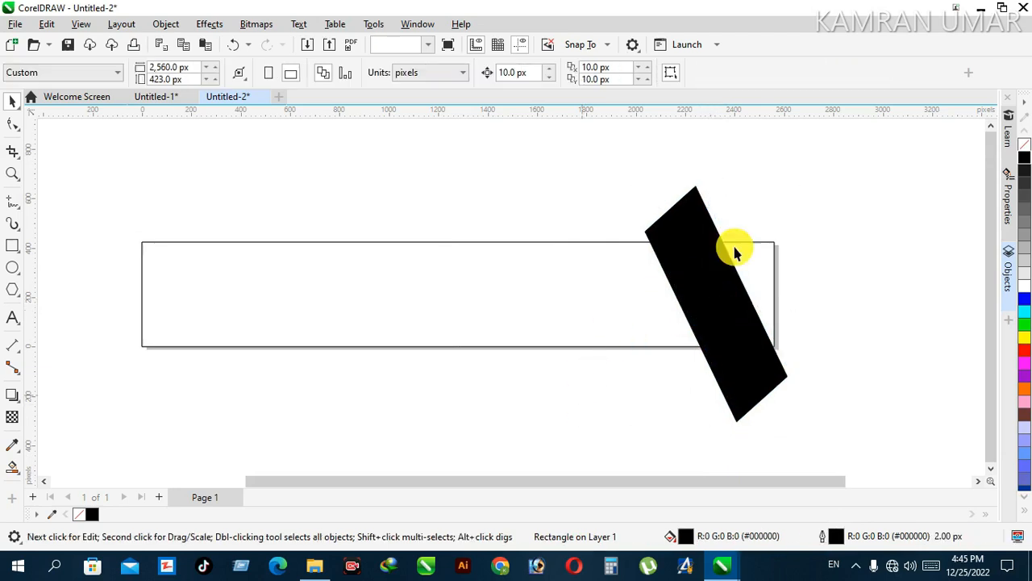
# - Smart-fill the triangular banner area right of the black bar and colour it black, undoing the stray fill on the bar
pyautogui.click(713, 295)
pyautogui.click(603, 346)
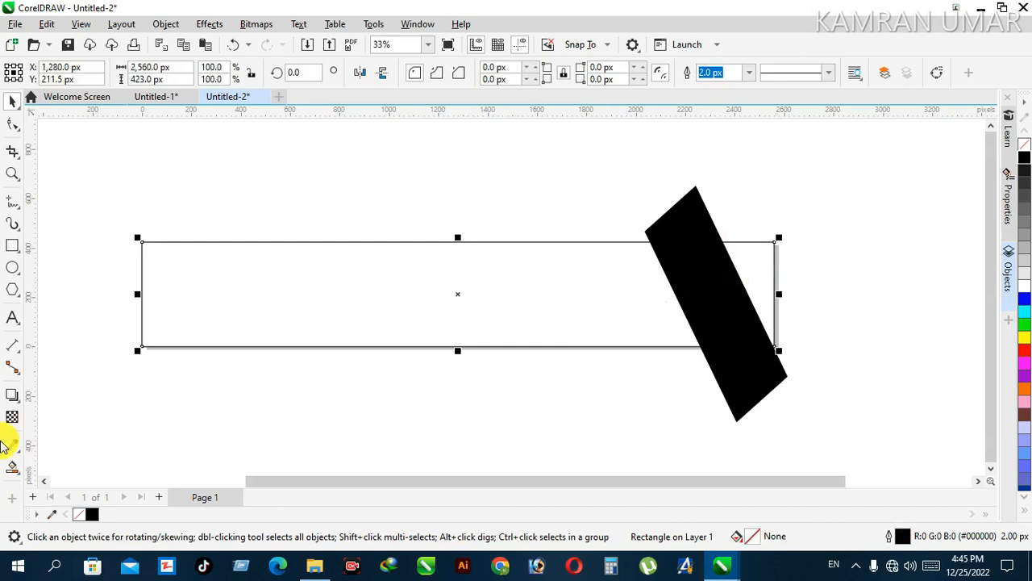
pyautogui.click(11, 467)
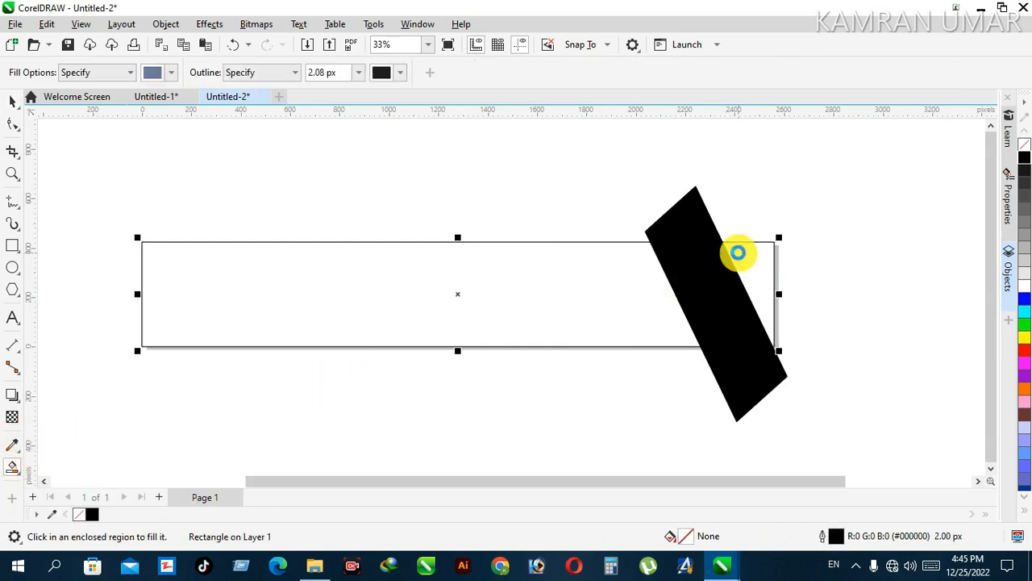
pyautogui.click(738, 252)
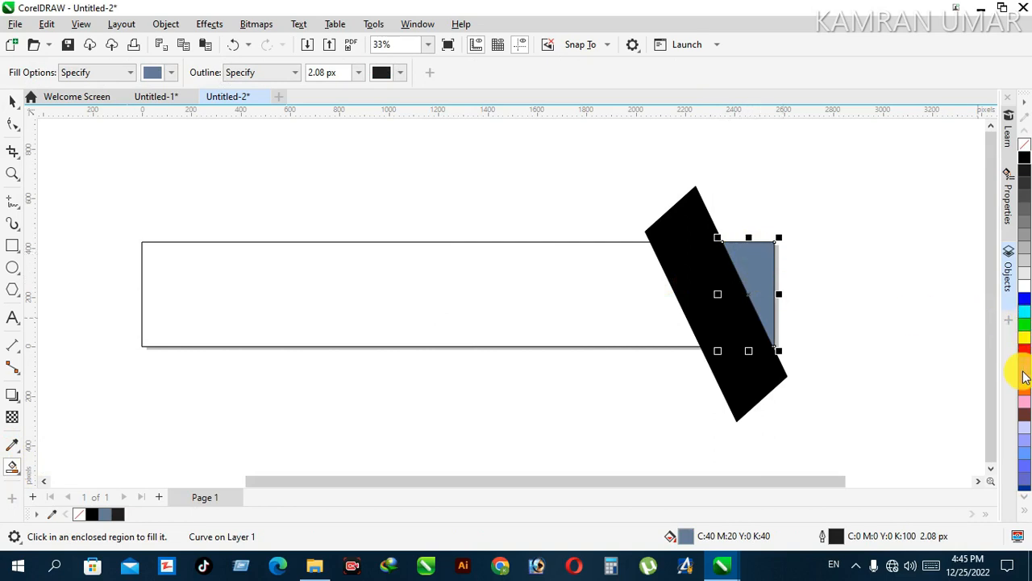
pyautogui.click(1024, 158)
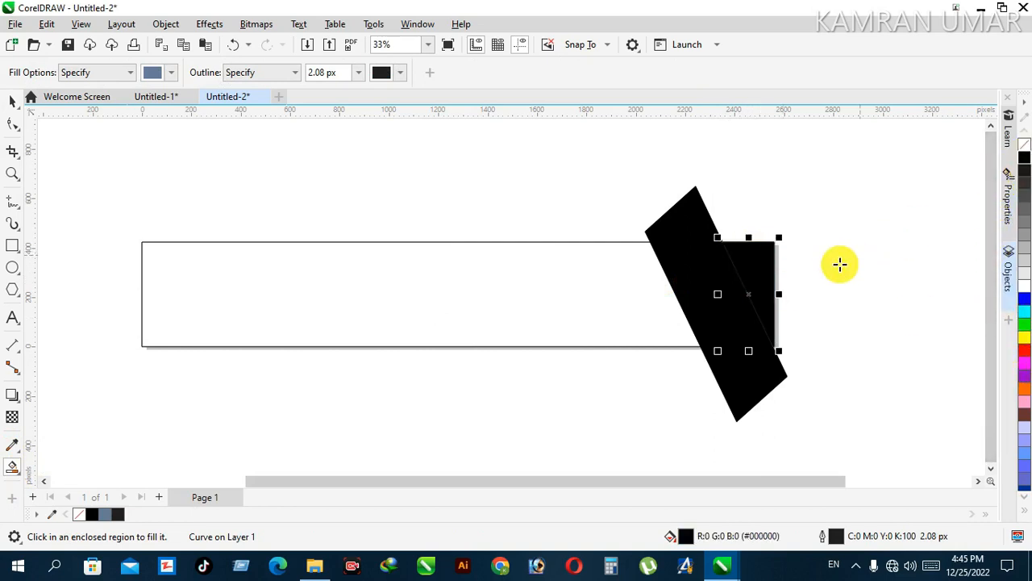
pyautogui.click(736, 325)
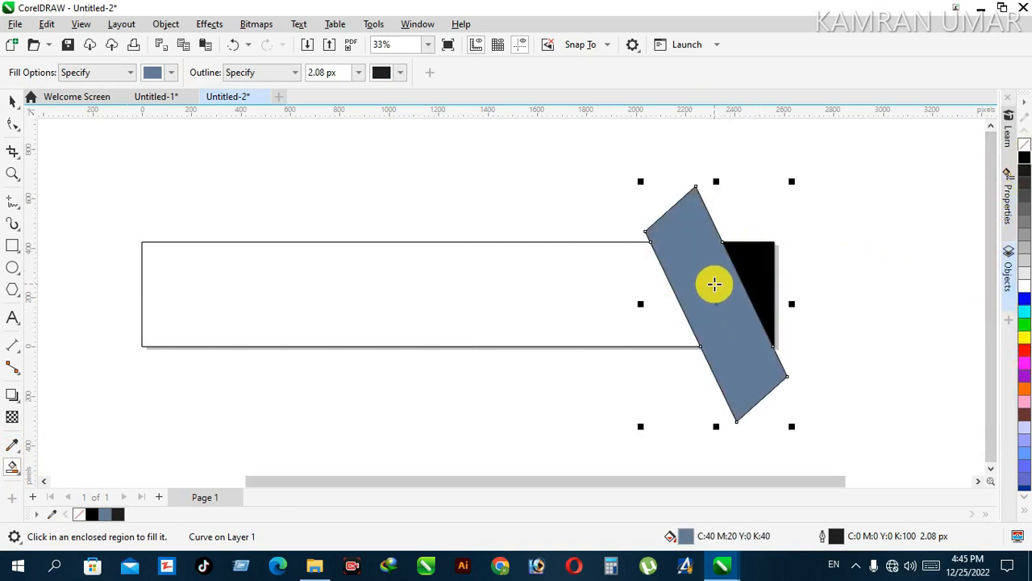
pyautogui.hotkey('ctrl', 'z')
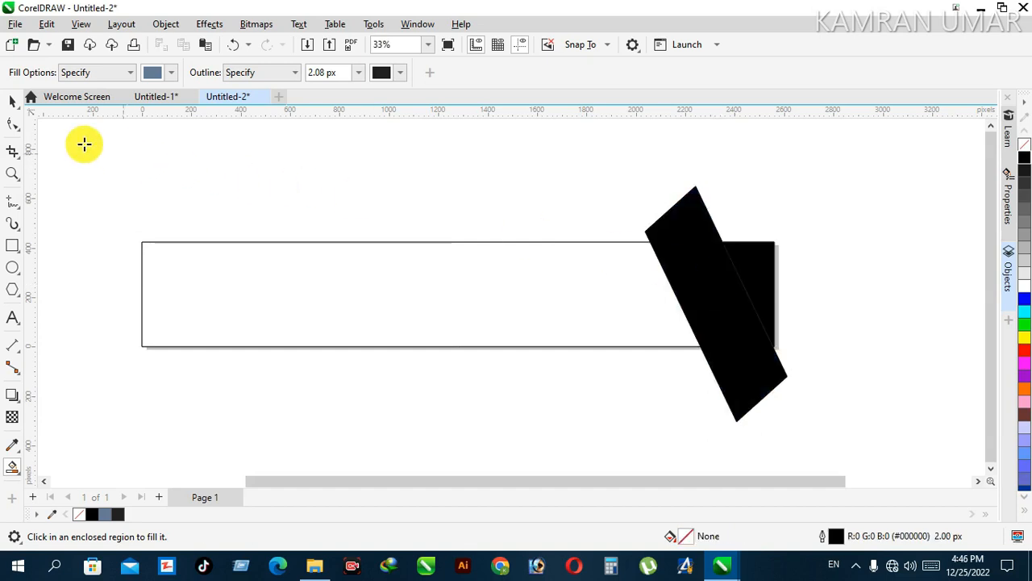
# - Delete the slanted black bar, keeping the black triangle at the banner's right end
pyautogui.click(12, 102)
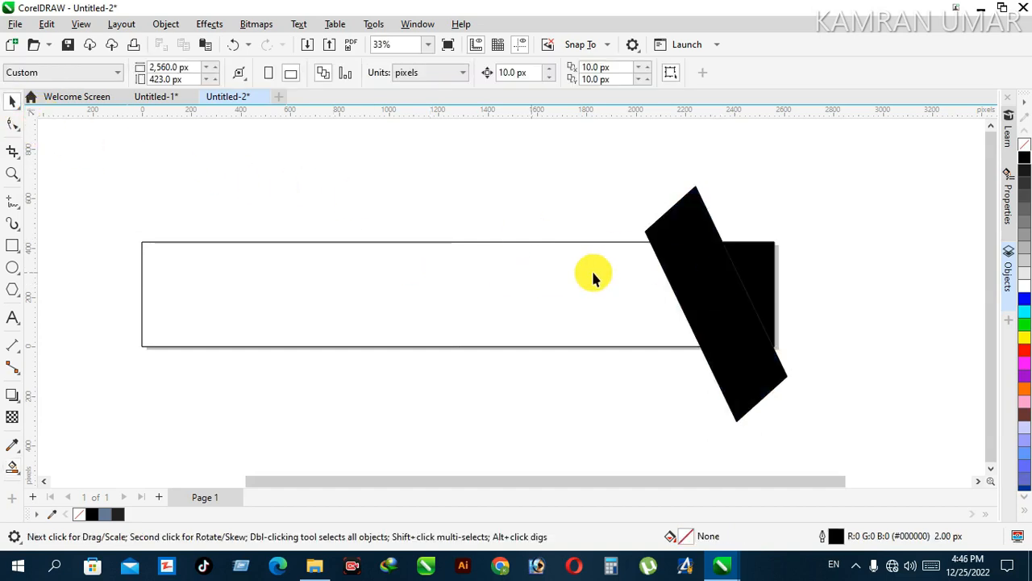
pyautogui.click(671, 275)
pyautogui.press('Delete')
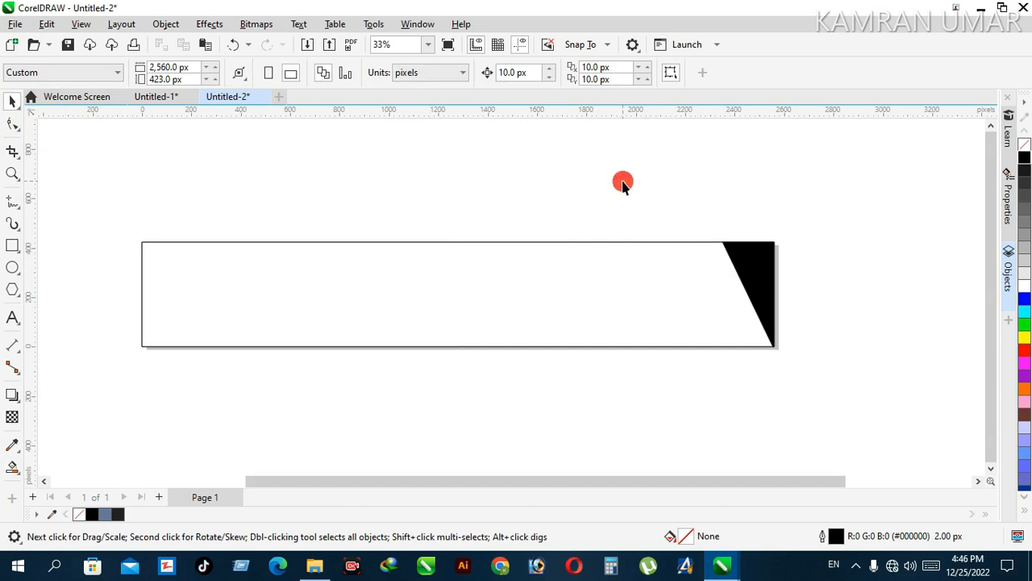
pyautogui.click(748, 262)
pyautogui.click(700, 192)
# - Draw a circle about 432 px in diameter over the banner's upper-left corner
pyautogui.click(208, 264)
pyautogui.click(207, 214)
pyautogui.click(12, 268)
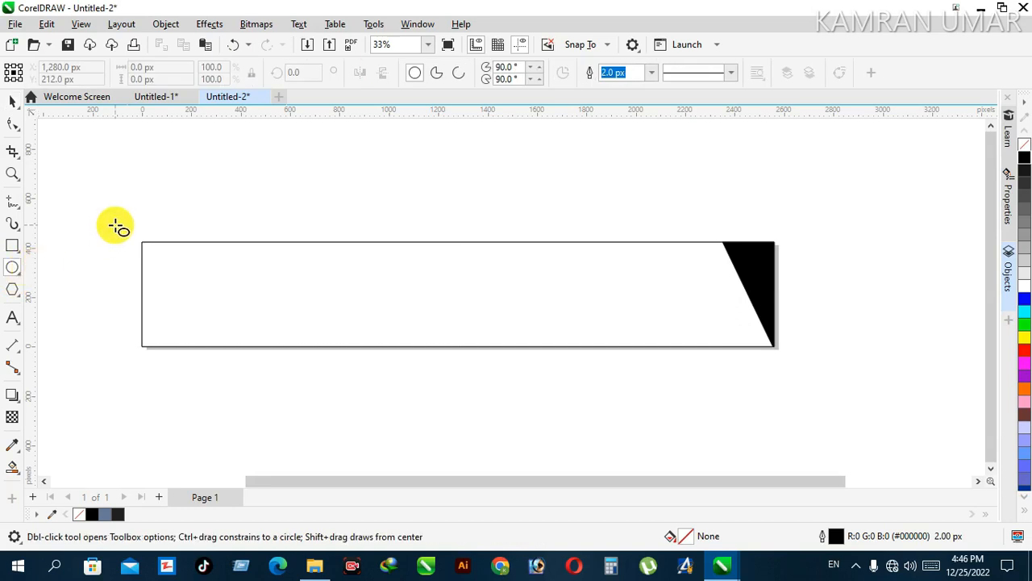
pyautogui.moveTo(114, 208); pyautogui.dragTo(195, 315)
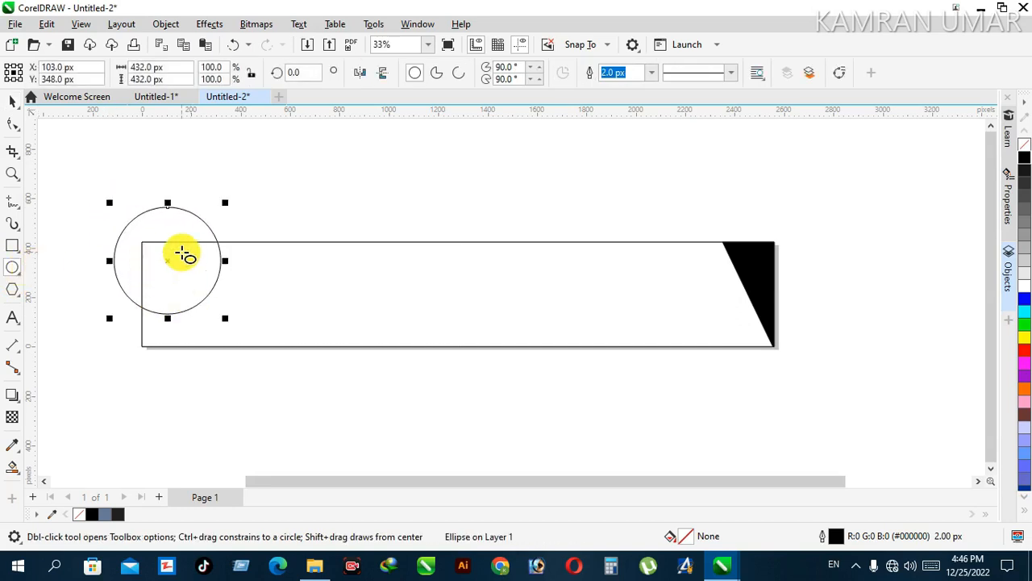
# - Add two progressively larger concentric copies of the circle, the outermost about 578 px in diameter
pyautogui.moveTo(224, 320); pyautogui.dragTo(233, 337)
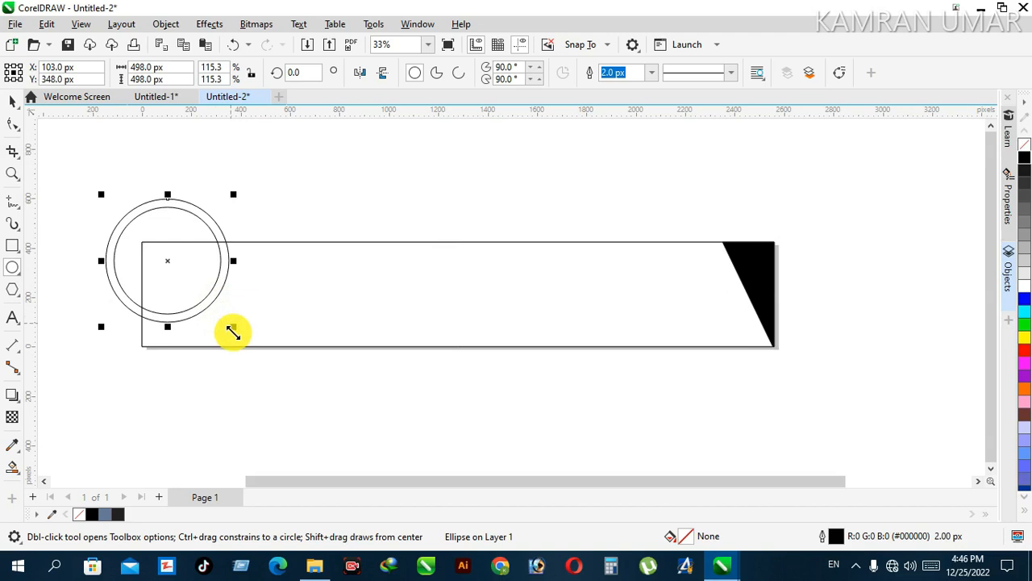
pyautogui.moveTo(233, 332); pyautogui.dragTo(248, 349)
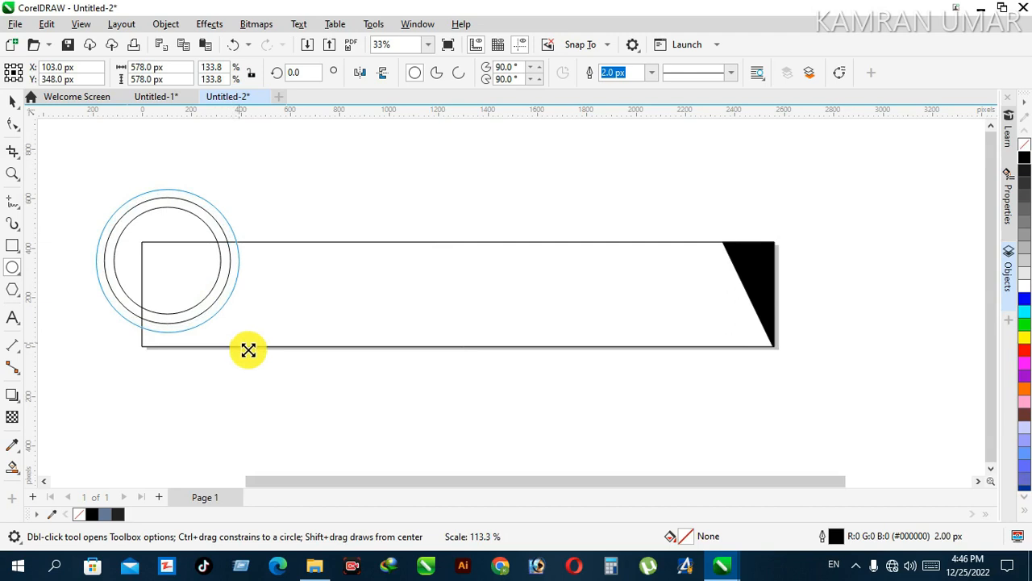
pyautogui.moveTo(248, 348); pyautogui.dragTo(249, 350)
pyautogui.click(249, 224)
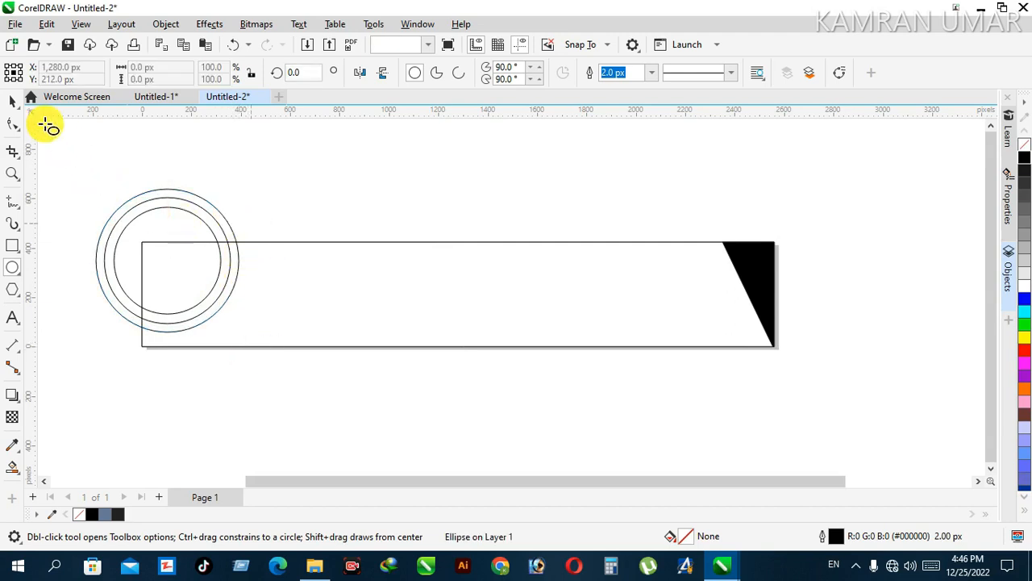
# - Fill the innermost of the three concentric circles with black
pyautogui.click(12, 101)
pyautogui.click(163, 286)
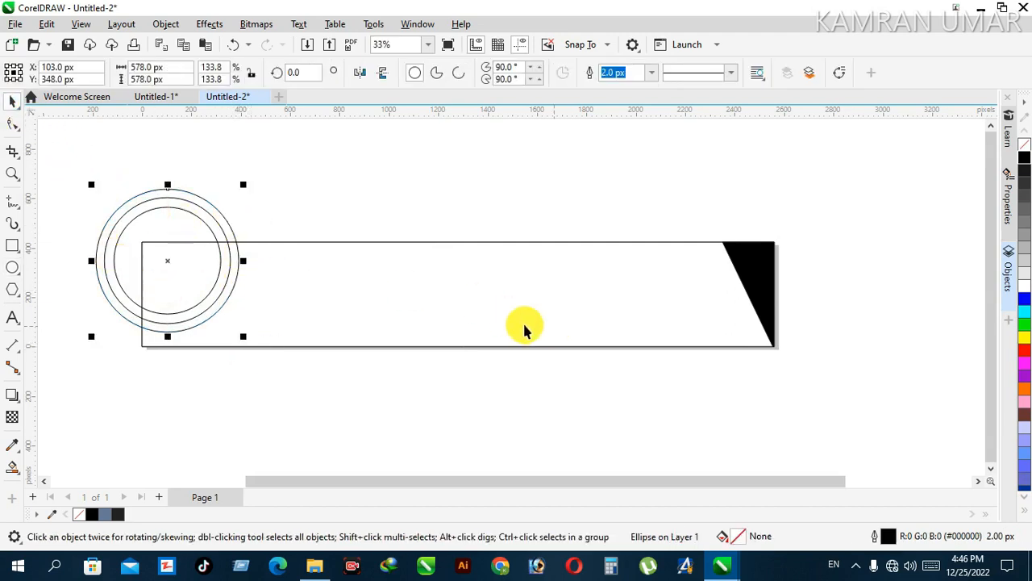
pyautogui.click(216, 293)
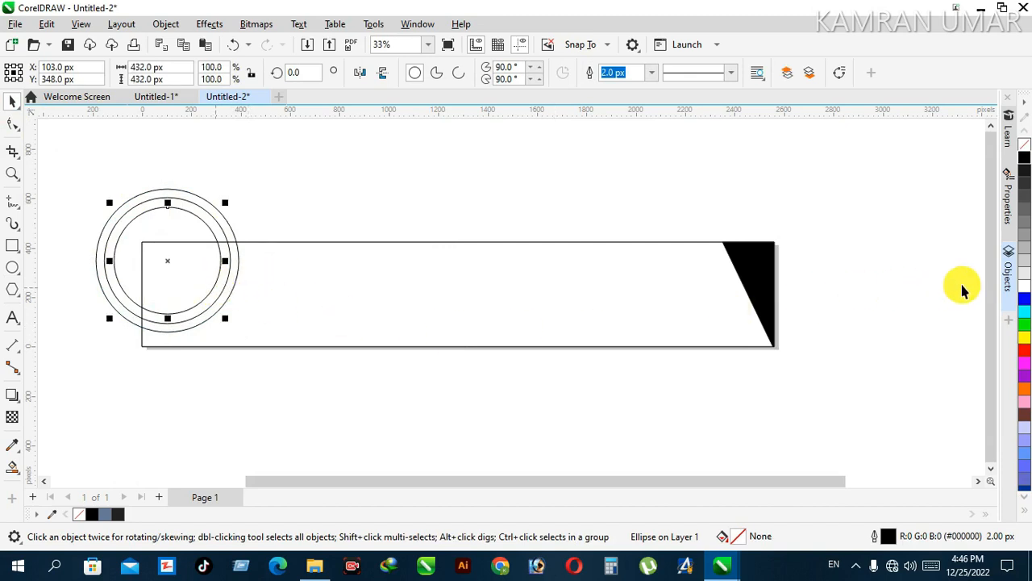
pyautogui.click(1025, 165)
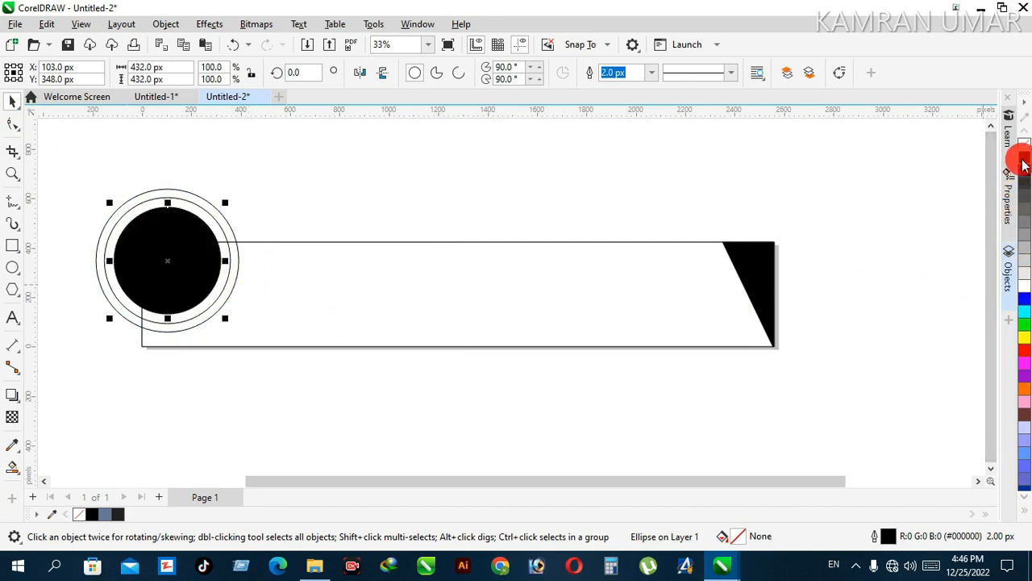
# - Try filling the outermost circle with red, undo the fill and clear the selection
pyautogui.click(227, 295)
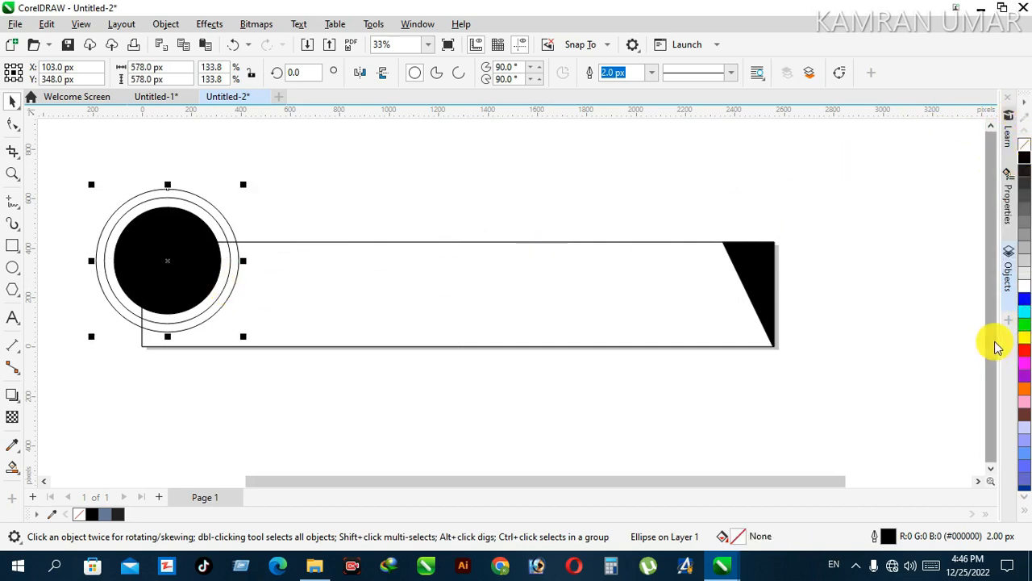
pyautogui.click(1024, 348)
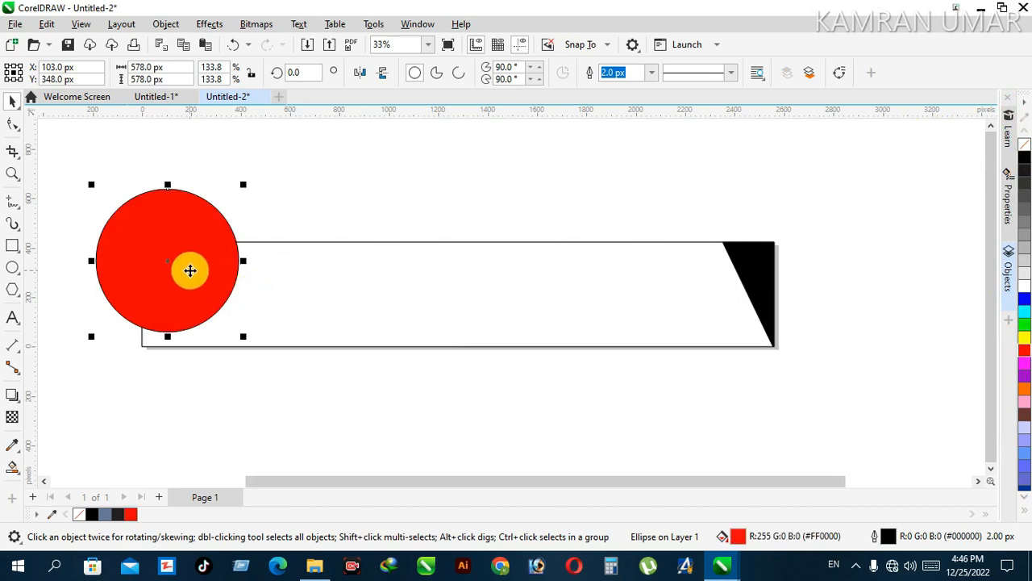
pyautogui.hotkey('ctrl', 'z')
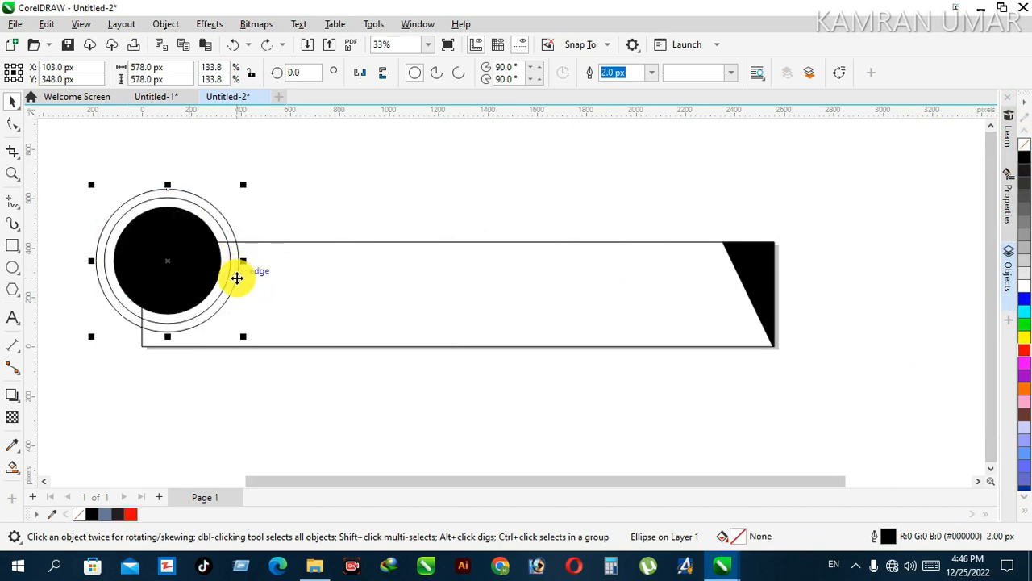
pyautogui.click(231, 275)
pyautogui.click(225, 277)
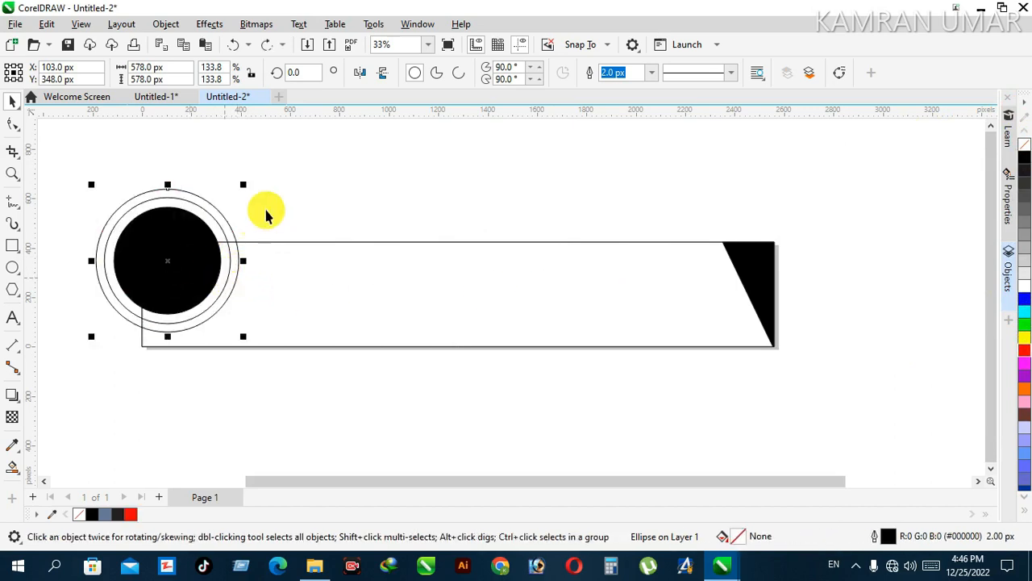
pyautogui.click(267, 211)
# - Smart-fill the part of the inner ring that lies inside the banner and colour it red
pyautogui.click(14, 468)
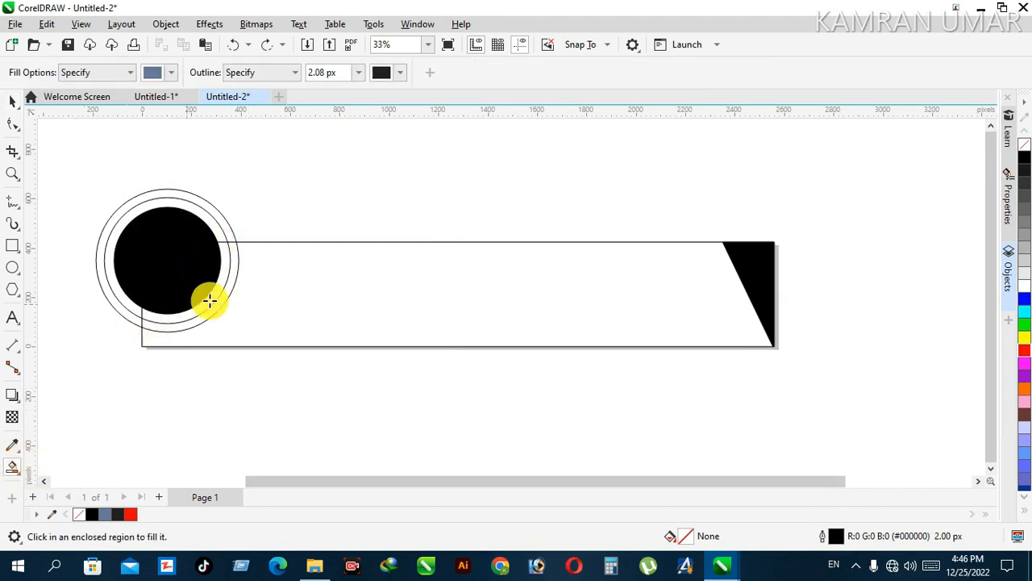
pyautogui.click(220, 292)
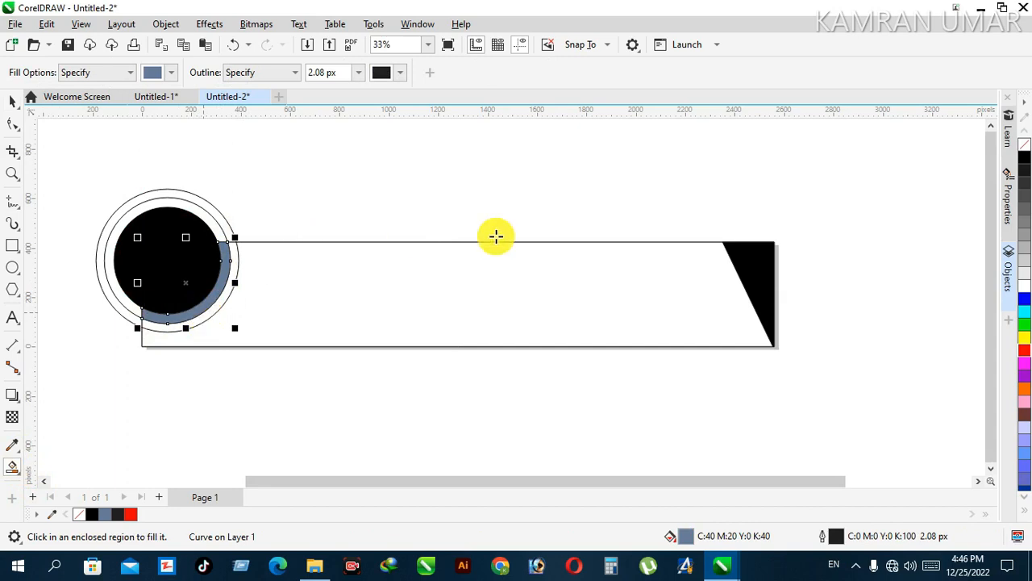
pyautogui.click(1023, 350)
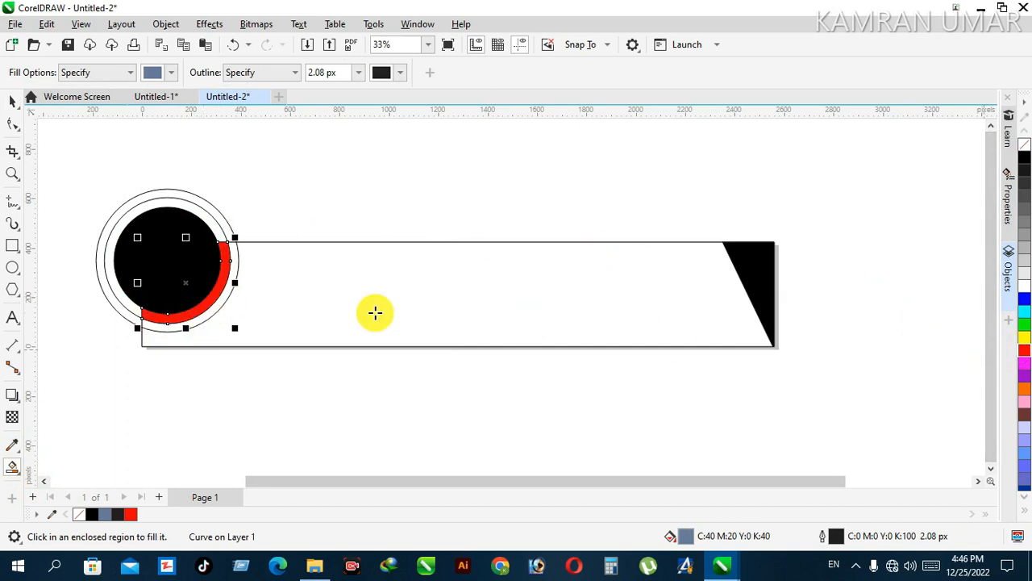
# - Smart-fill the part of the outer ring that lies inside the banner, colour it black and clear the selection
pyautogui.click(228, 298)
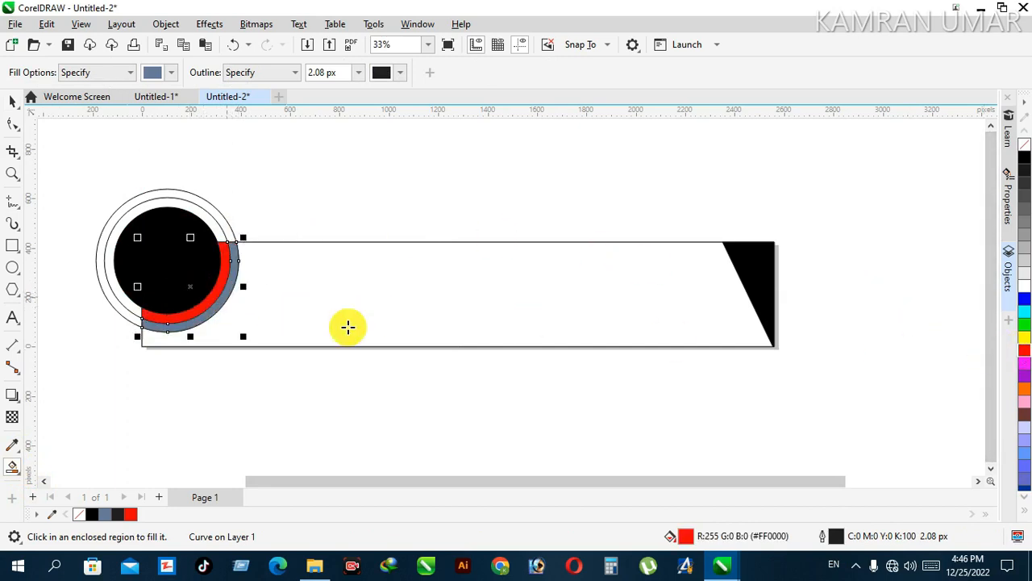
pyautogui.click(1022, 157)
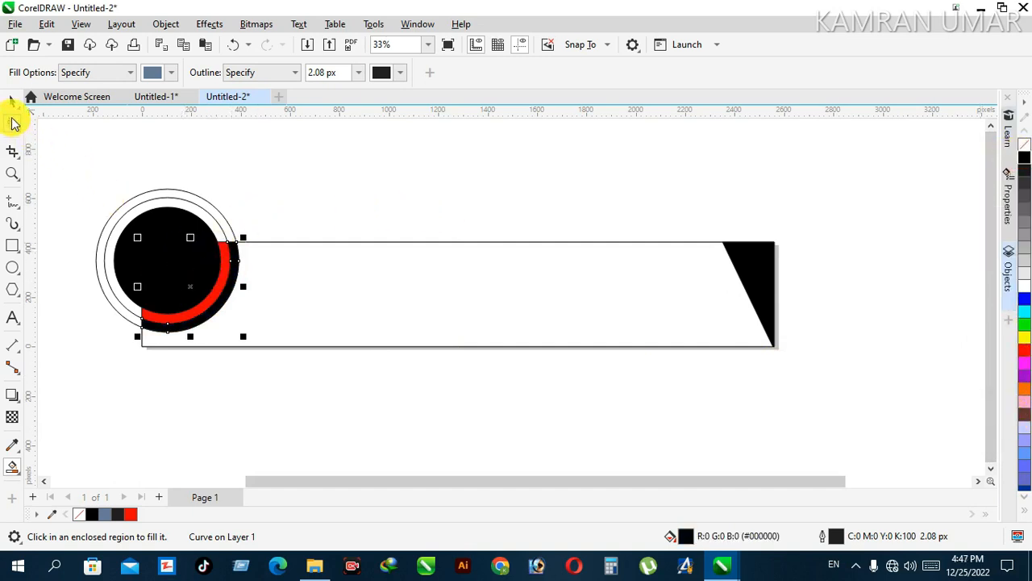
pyautogui.click(12, 101)
pyautogui.click(259, 178)
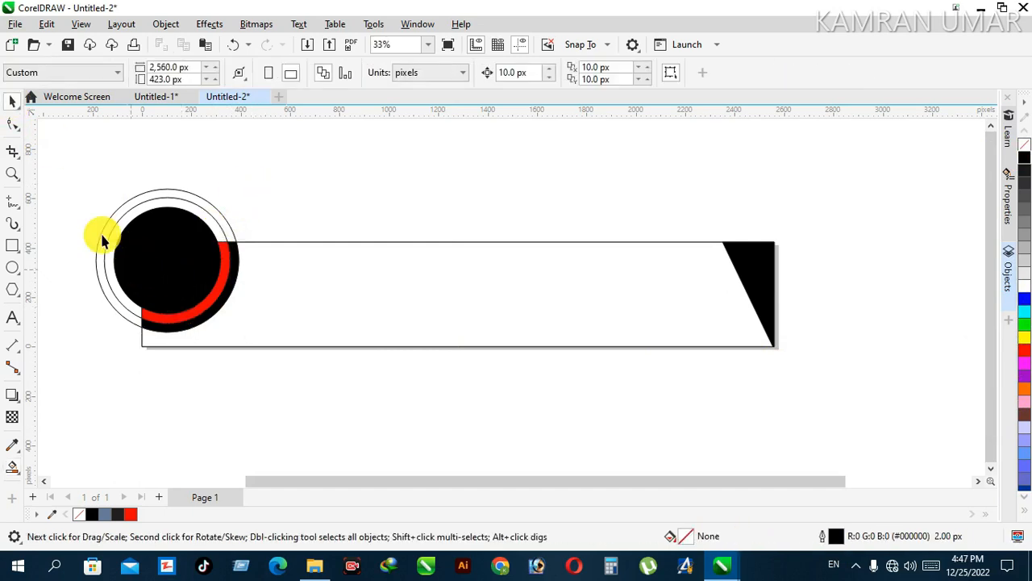
# - Move the three full circles off the rings, placing the largest across the banner's lower edge at about X 1218, Y -164 px
pyautogui.click(163, 226)
pyautogui.moveTo(164, 226); pyautogui.dragTo(657, 151)
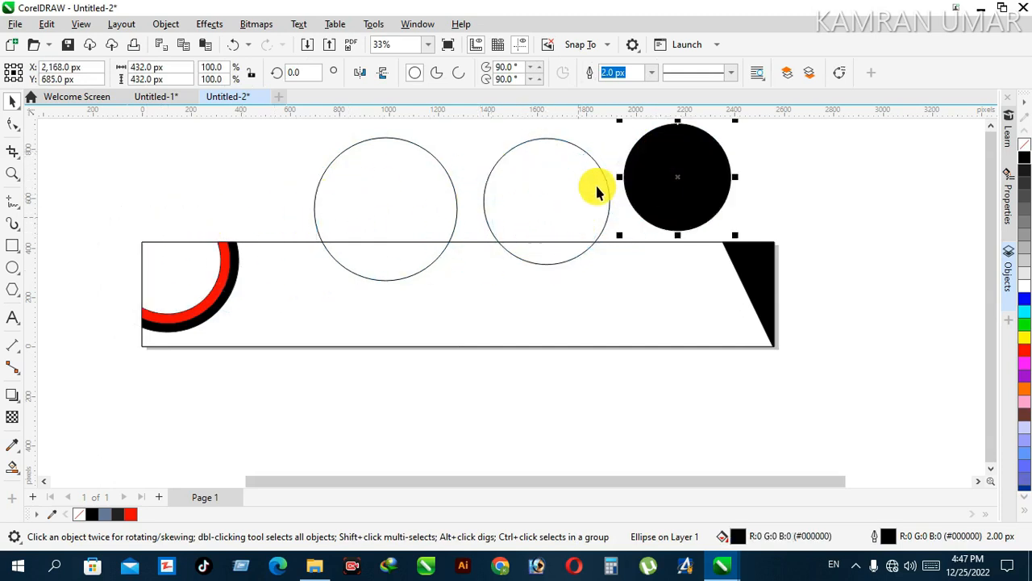
pyautogui.click(417, 211)
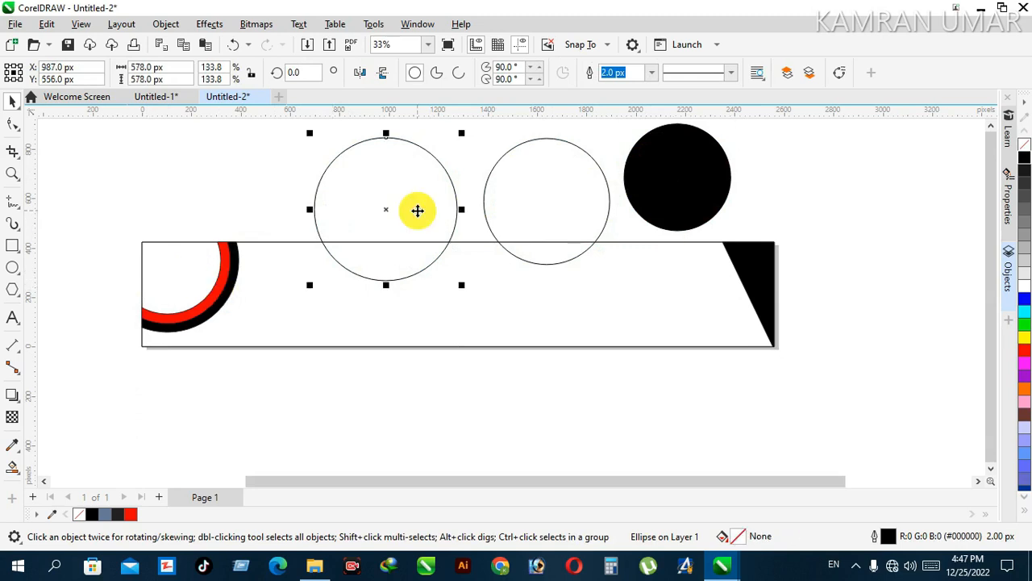
pyautogui.moveTo(402, 227); pyautogui.dragTo(446, 391)
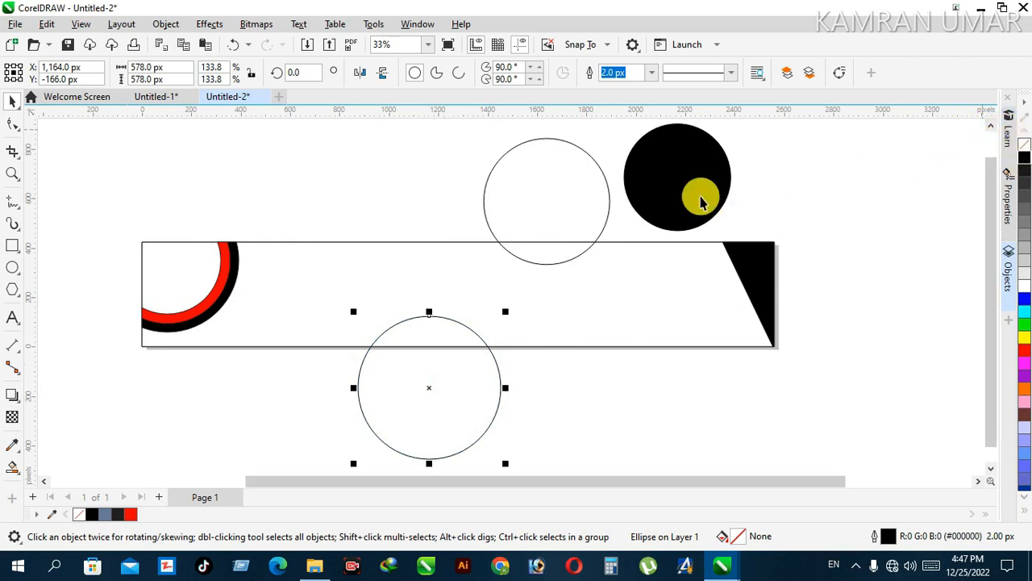
pyautogui.moveTo(435, 390)
pyautogui.mouseDown()
pyautogui.moveTo(434, 339)
pyautogui.moveTo(443, 387)
pyautogui.mouseUp()
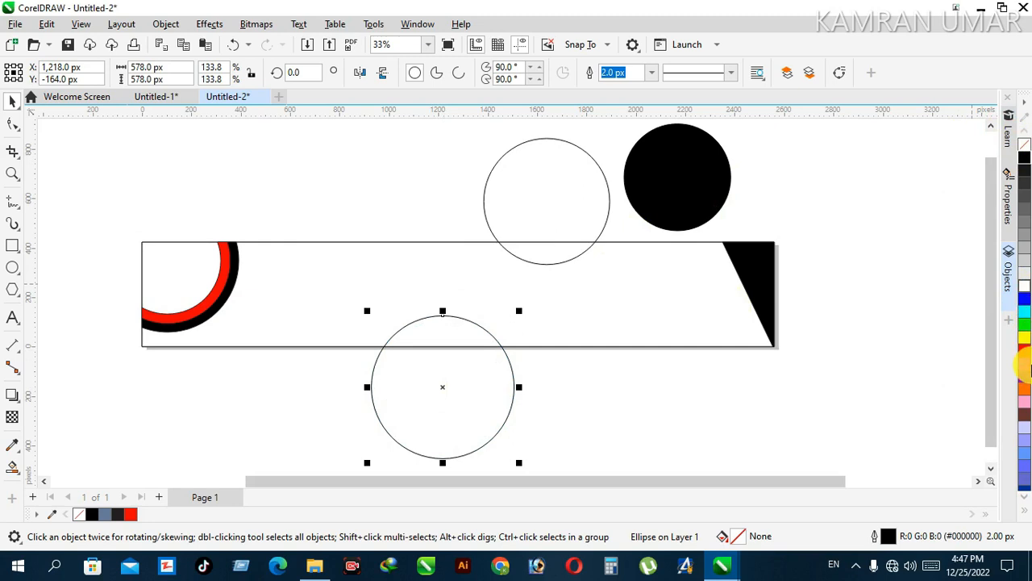
# - Try filling the whole circle on the banner's lower edge with red, and undo the fill
pyautogui.click(1024, 355)
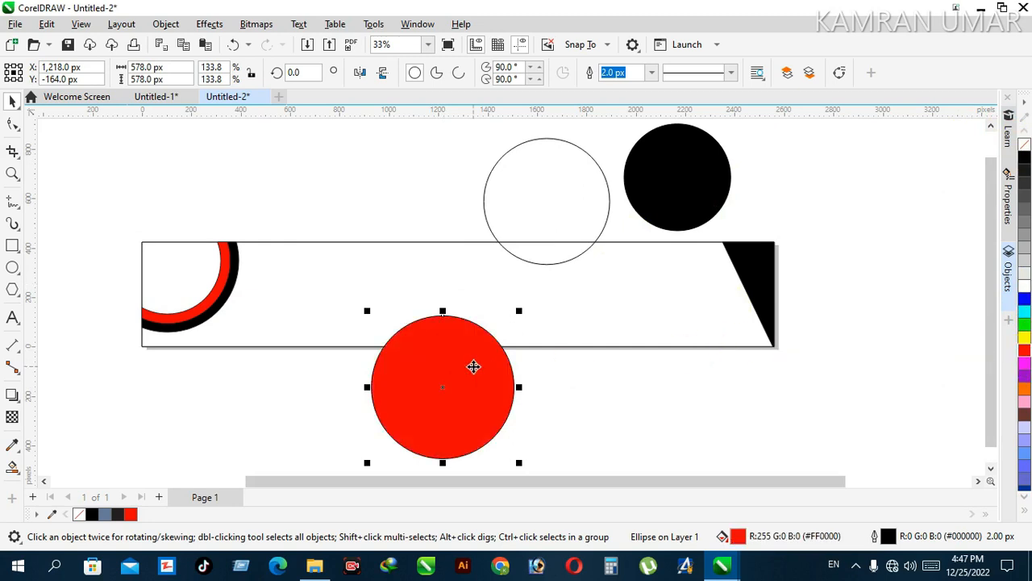
pyautogui.click(474, 332)
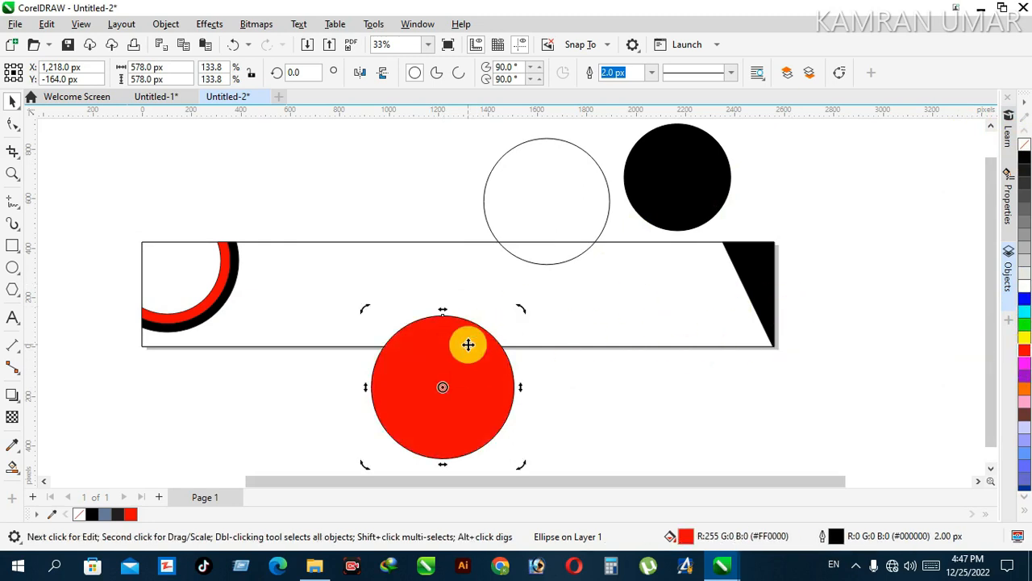
pyautogui.hotkey('ctrl', 'z')
# - Smart-fill the segment of the lower circle that lies inside the banner, colour it red and undo any stray fill
pyautogui.click(12, 467)
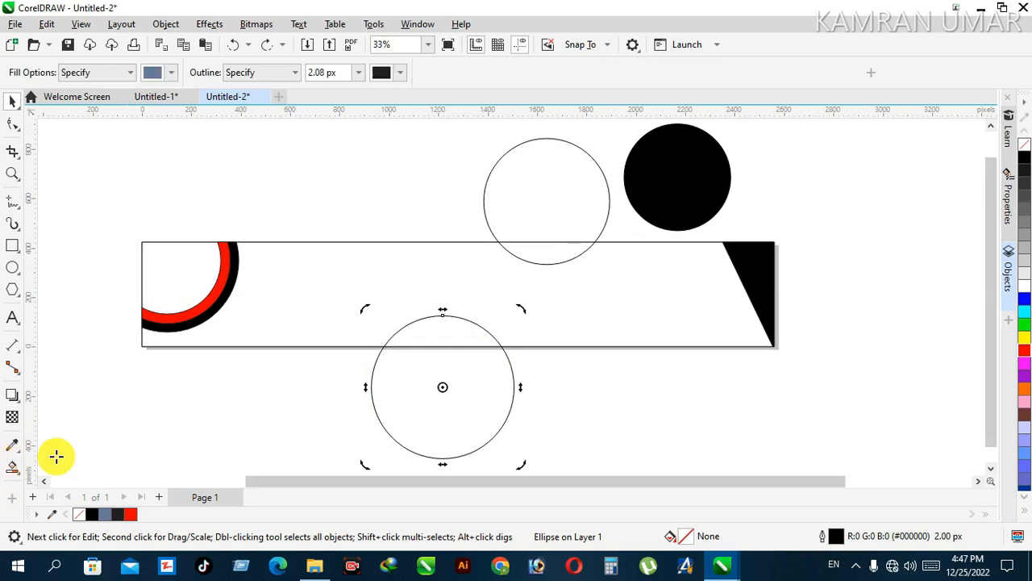
pyautogui.click(441, 330)
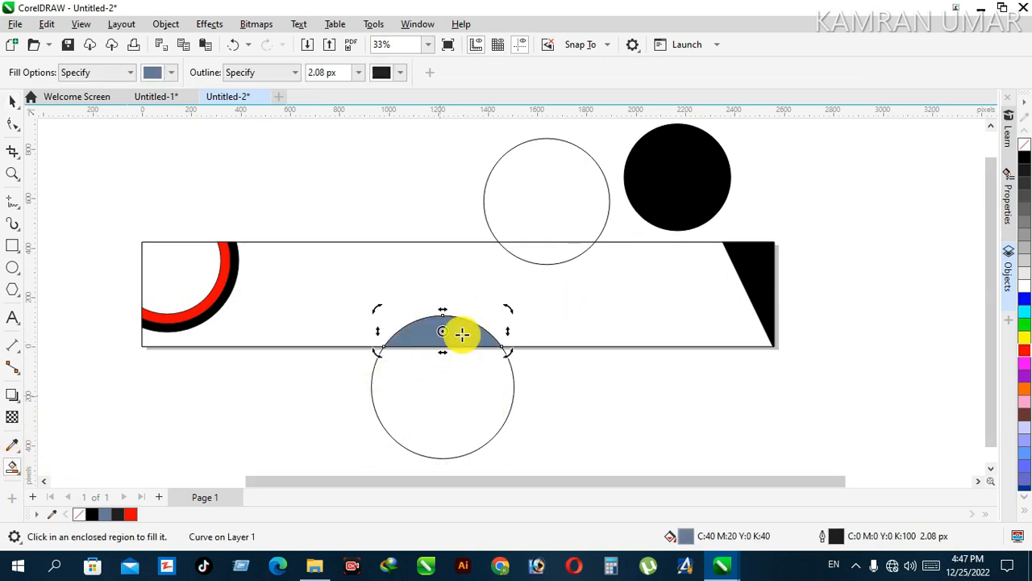
pyautogui.click(1025, 351)
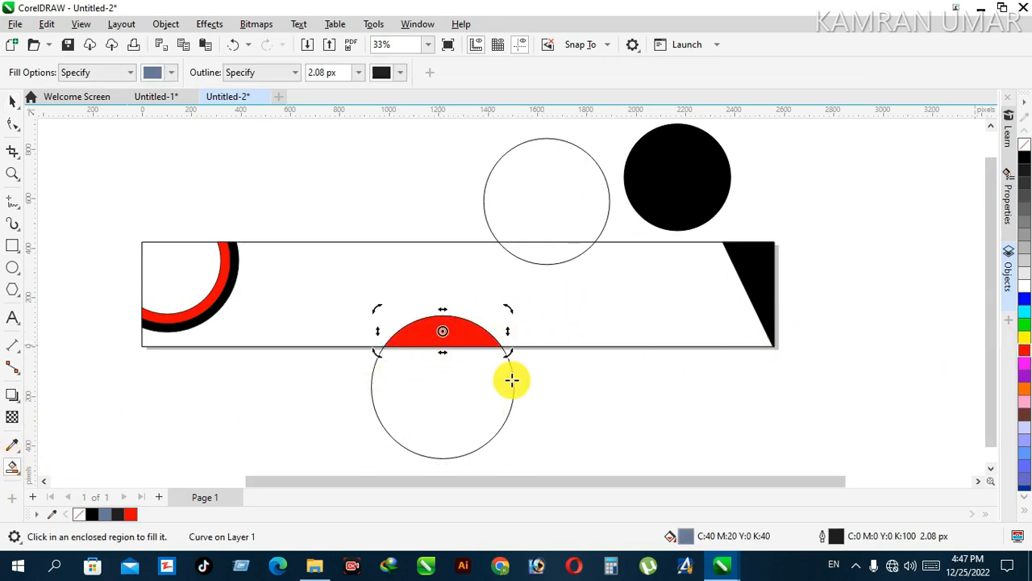
pyautogui.click(532, 364)
pyautogui.hotkey('ctrl', 'z')
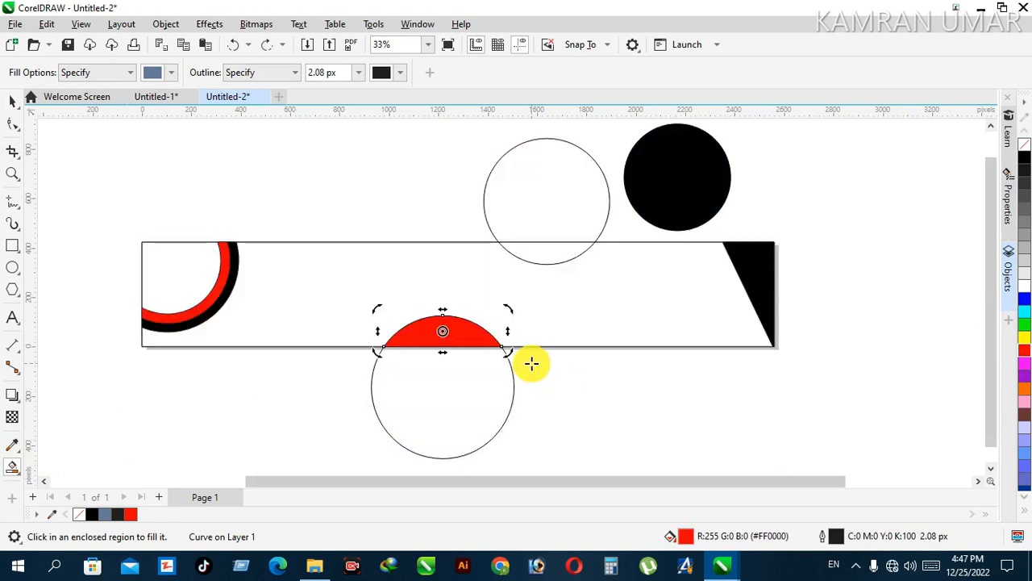
# - Smart-fill the segment of the upper outlined circle that lies inside the banner, colour it black and undo any stray fill
pyautogui.click(13, 103)
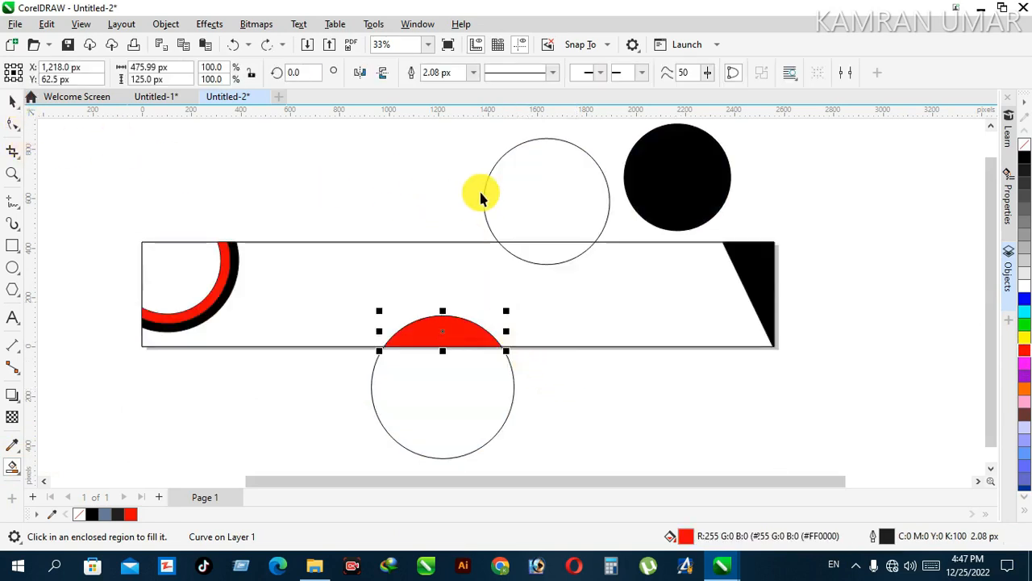
pyautogui.click(569, 192)
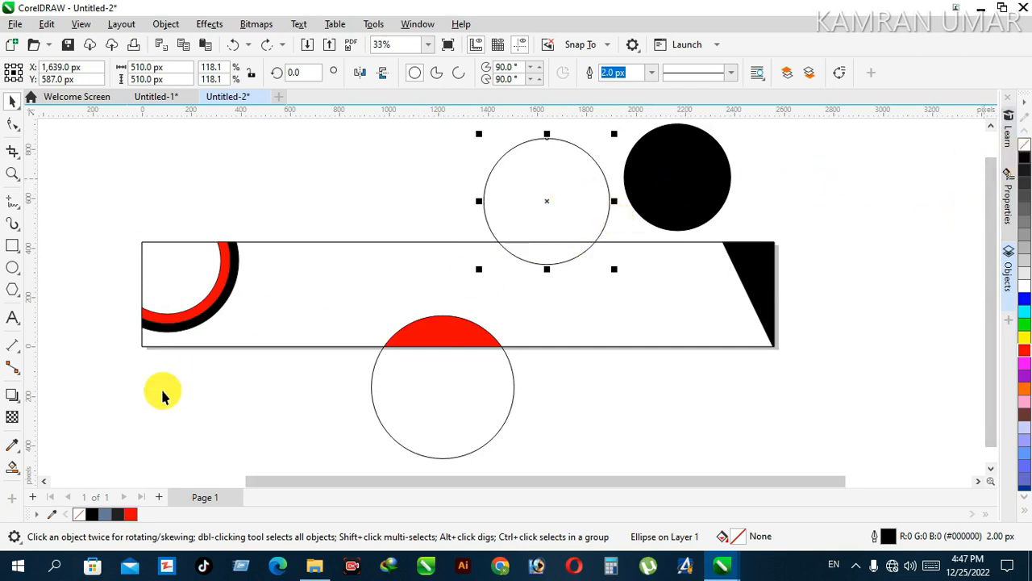
pyautogui.click(12, 467)
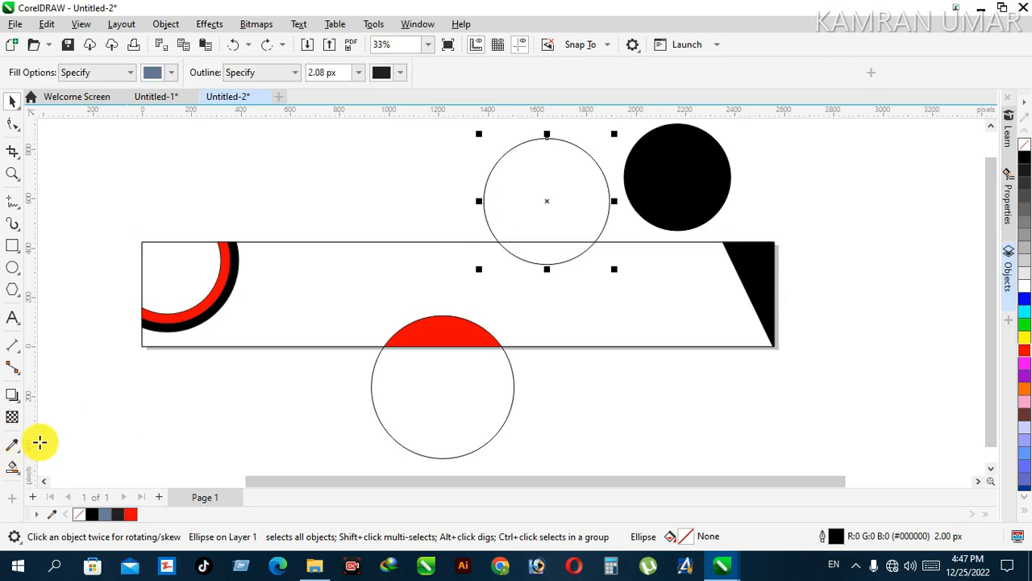
pyautogui.click(562, 253)
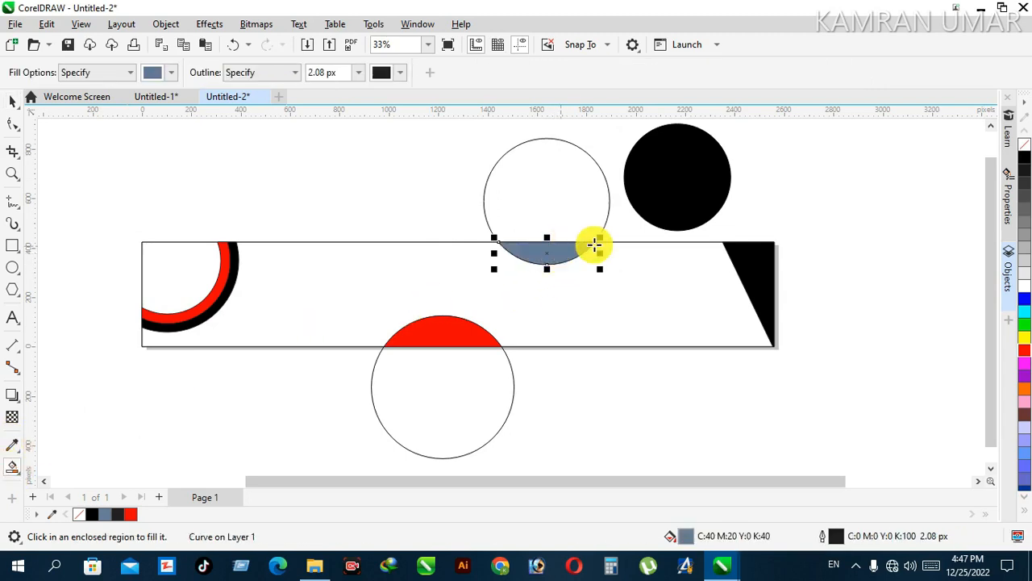
pyautogui.click(1023, 157)
pyautogui.click(752, 203)
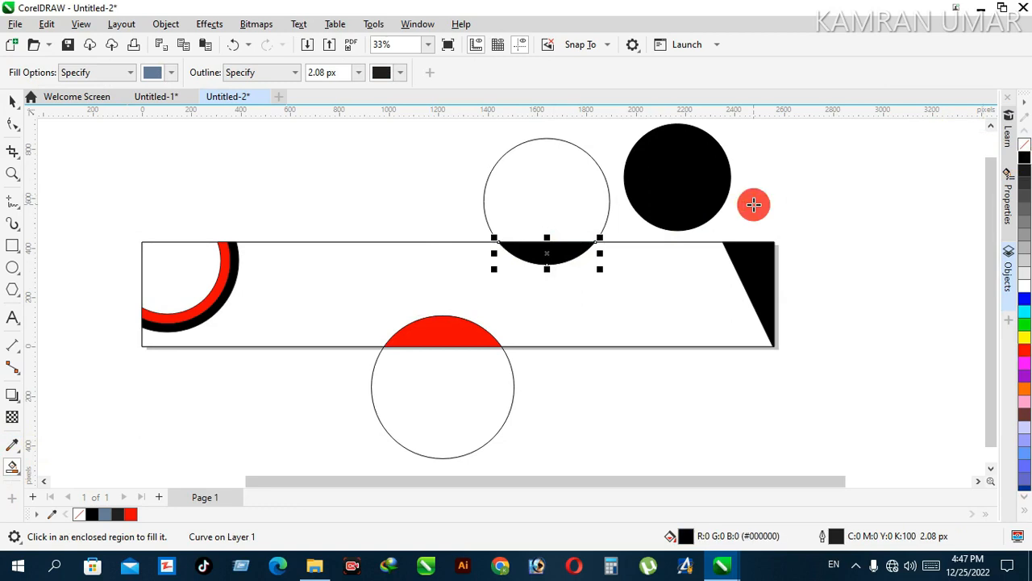
pyautogui.hotkey('ctrl', 'z')
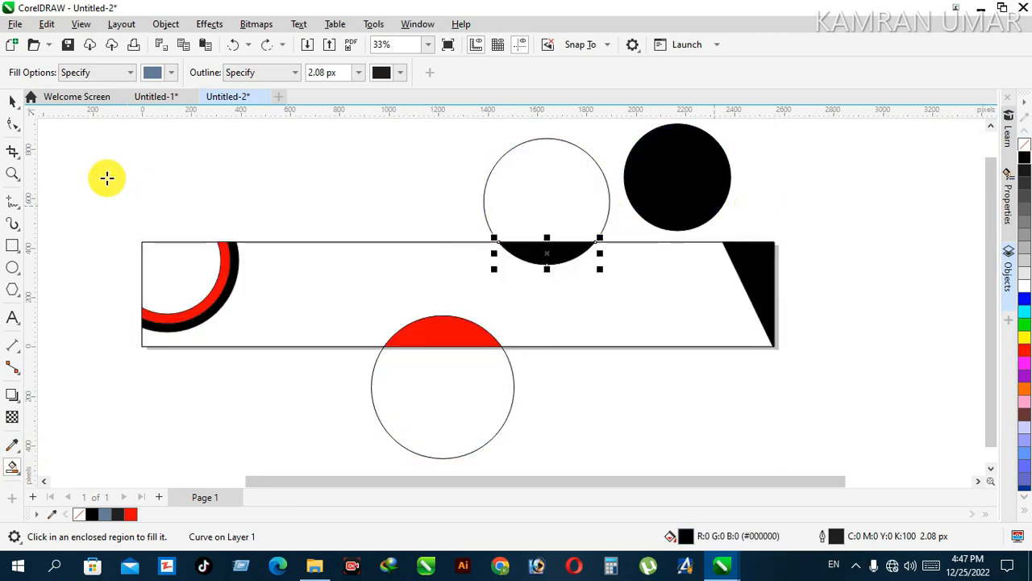
# - Move the solid black circle beside the rings, across the banner's lower edge, and set its outline to black
pyautogui.click(13, 103)
pyautogui.click(698, 156)
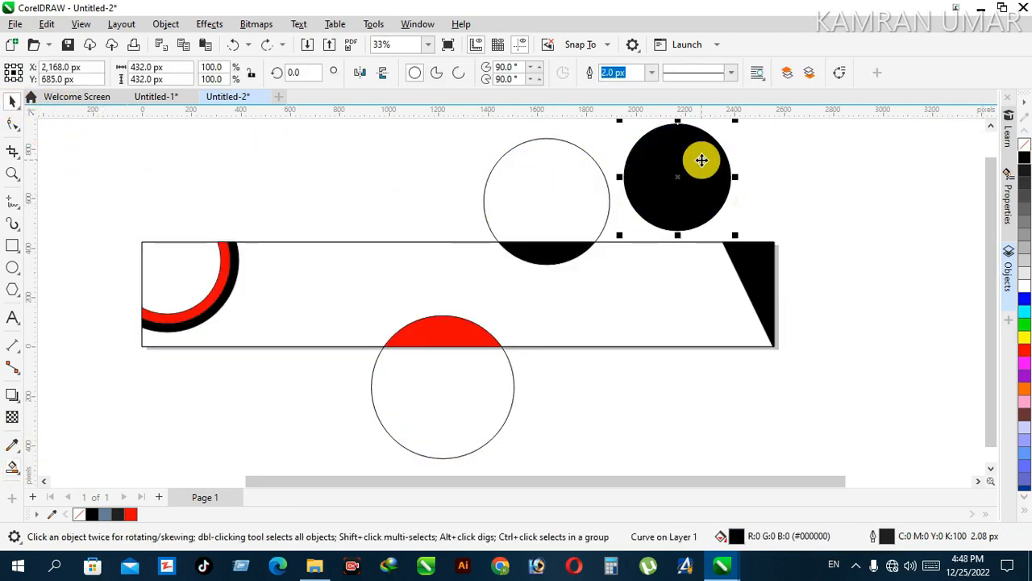
pyautogui.moveTo(698, 156); pyautogui.dragTo(272, 337)
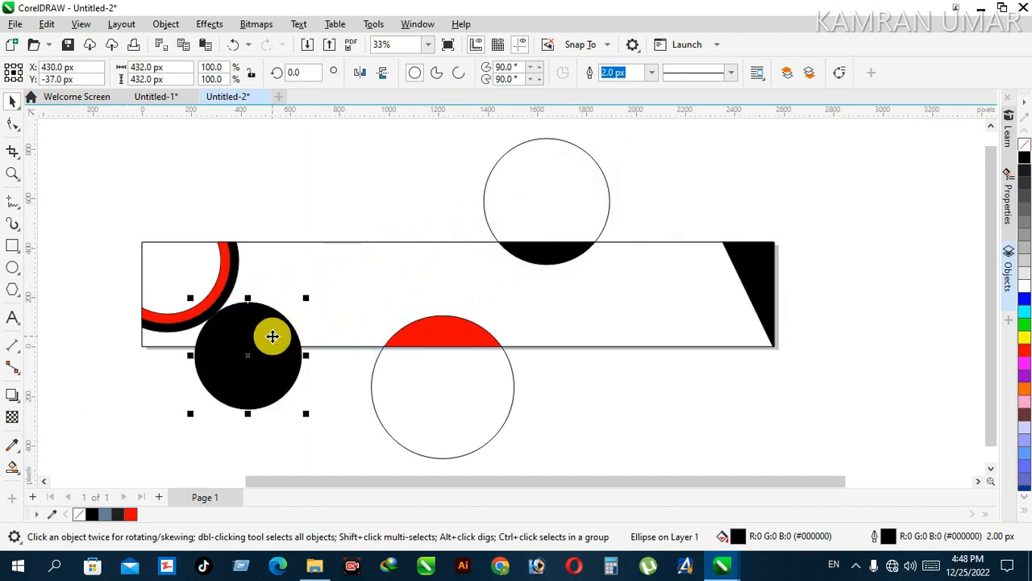
pyautogui.click(272, 336)
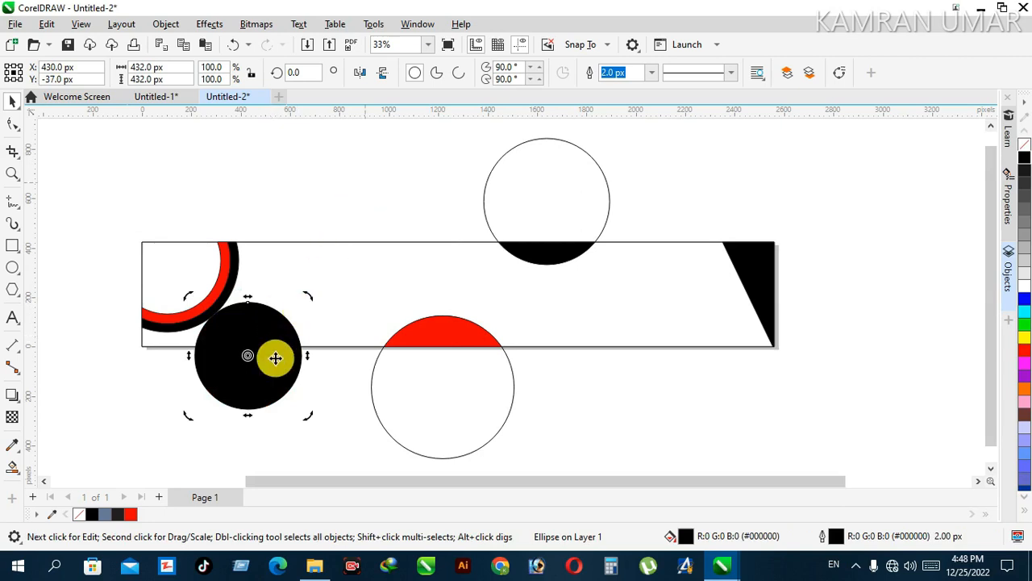
pyautogui.rightClick(1022, 152)
pyautogui.rightClick(1022, 161)
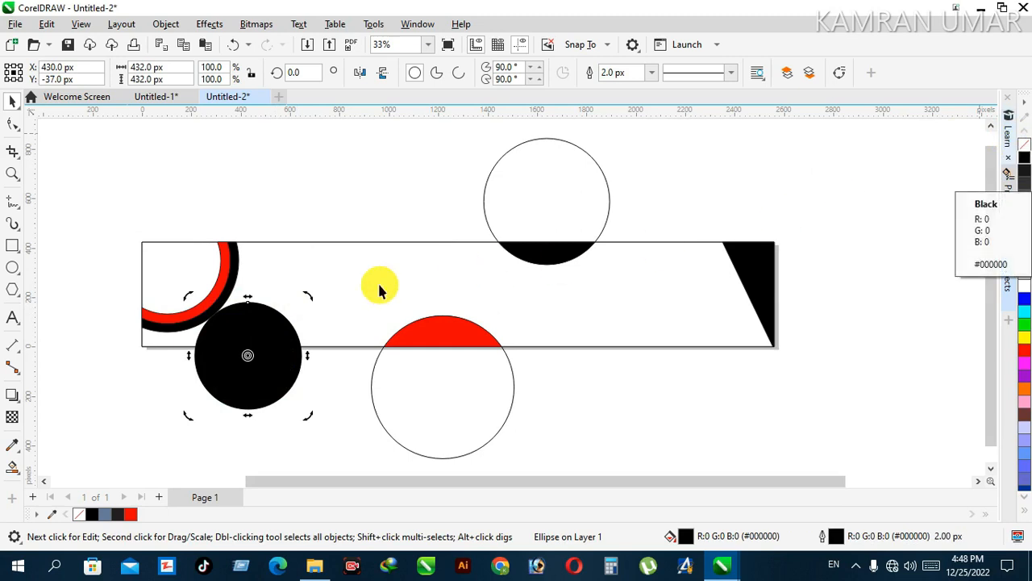
# - Fill the moved black circle with white and delete the circle
pyautogui.click(231, 314)
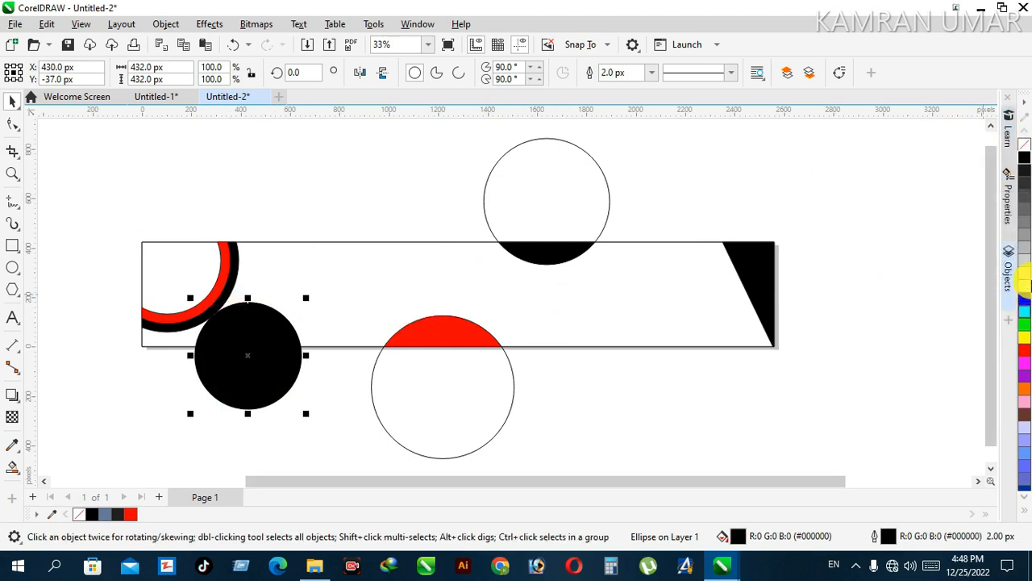
pyautogui.click(1022, 298)
pyautogui.click(275, 332)
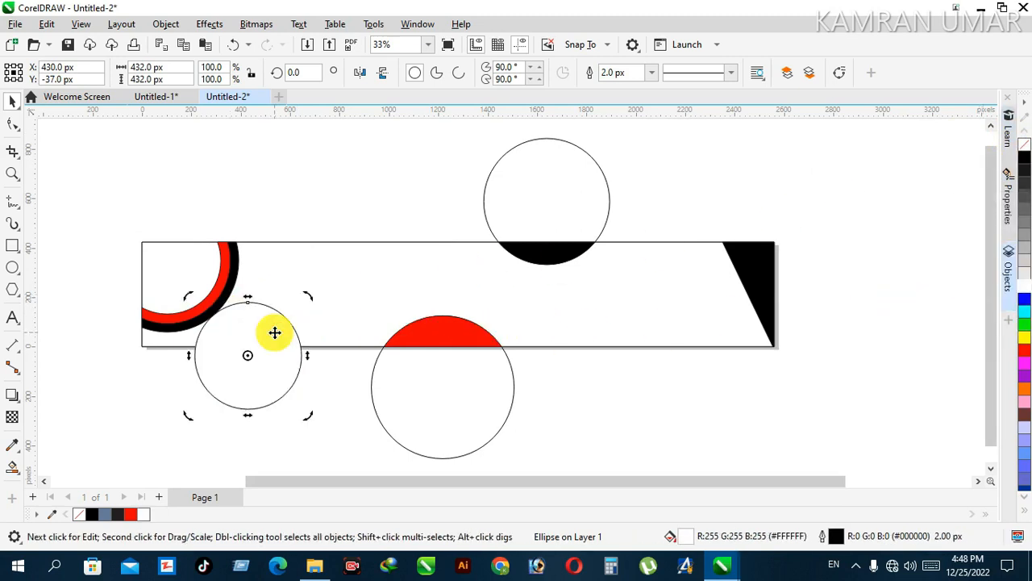
pyautogui.click(375, 177)
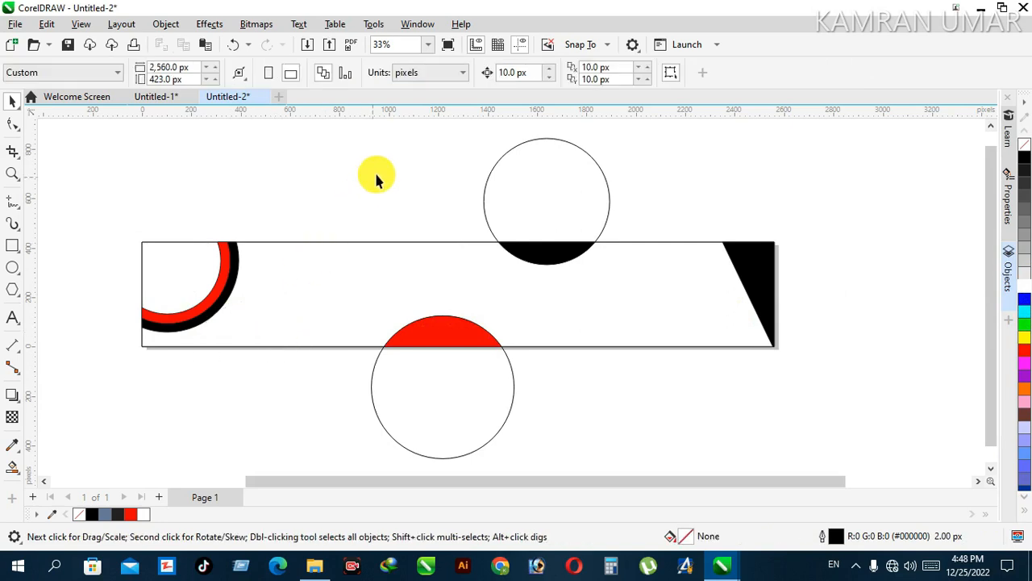
# - Move the 510 px outlined circle from the banner's upper edge to beside the rings, at about X 461, Y -60 px
pyautogui.click(548, 200)
pyautogui.moveTo(547, 201); pyautogui.dragTo(259, 361)
pyautogui.click(256, 362)
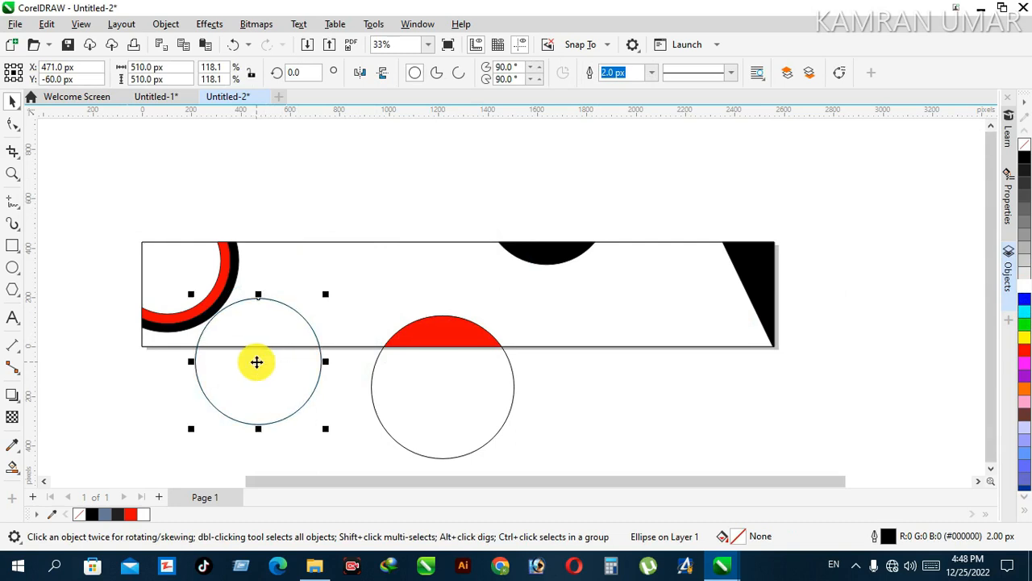
pyautogui.press('Left')
pyautogui.press('Left')
pyautogui.press('Right')
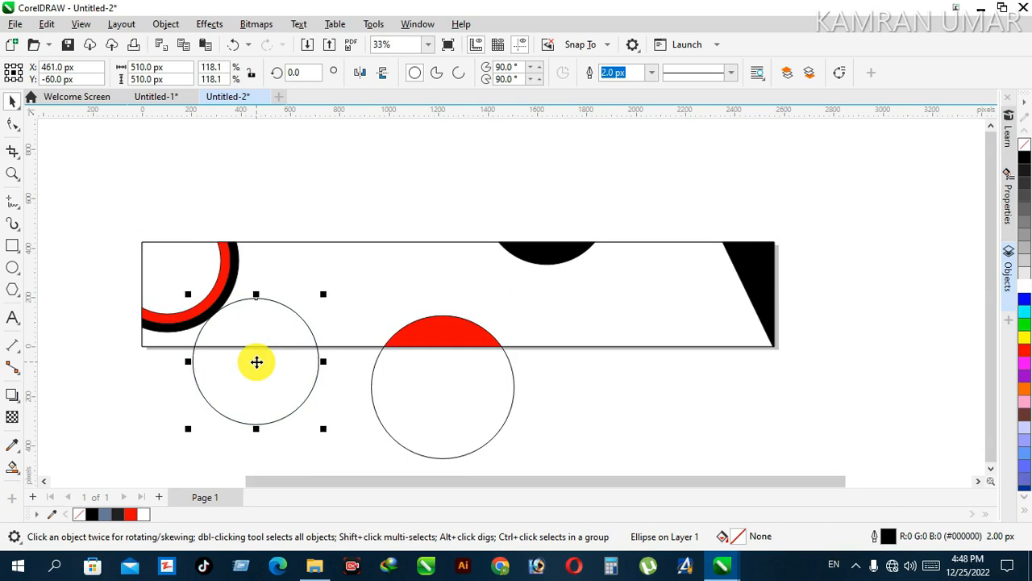
# - Nudge the 510 px circle over the lower part of the rings until its centre is at X 141, Y 110 px
pyautogui.press('Down')
pyautogui.press('Down')
pyautogui.press('Down')
pyautogui.press('Down')
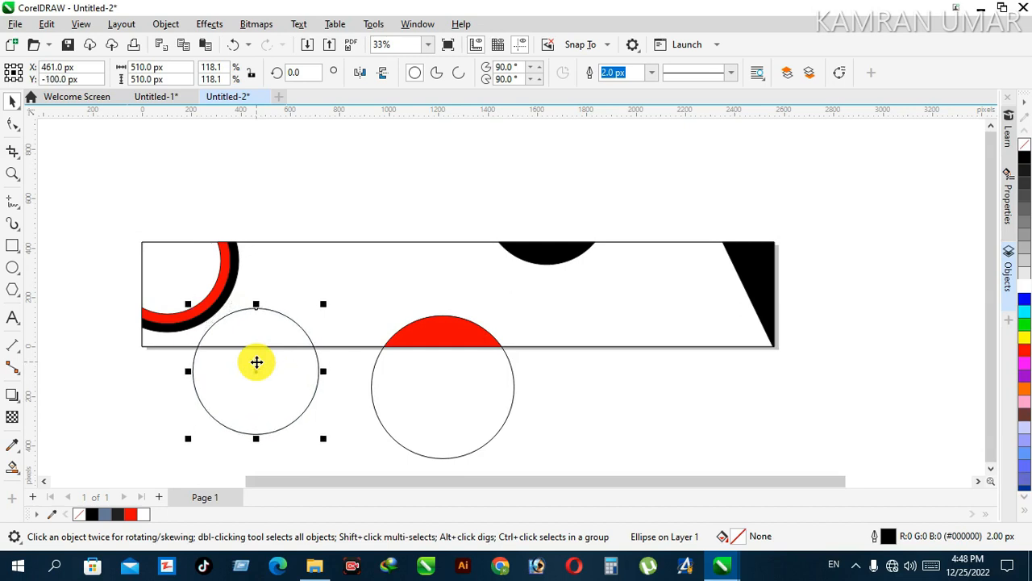
pyautogui.press('Up')
pyautogui.press('Up')
pyautogui.press('Up')
pyautogui.press('Up')
pyautogui.press('Left')
pyautogui.press('Left')
pyautogui.press('Left')
pyautogui.press('Left')
pyautogui.press('Left')
pyautogui.press('Left')
pyautogui.press('Left')
pyautogui.press('Left')
pyautogui.press('Left')
pyautogui.press('Left')
pyautogui.press('Left')
pyautogui.press('Left')
pyautogui.press('Left')
pyautogui.press('Left')
pyautogui.press('Left')
pyautogui.press('Left')
pyautogui.press('Left')
pyautogui.press('Left')
pyautogui.press('Left')
pyautogui.press('Left')
pyautogui.press('Left')
pyautogui.press('Left')
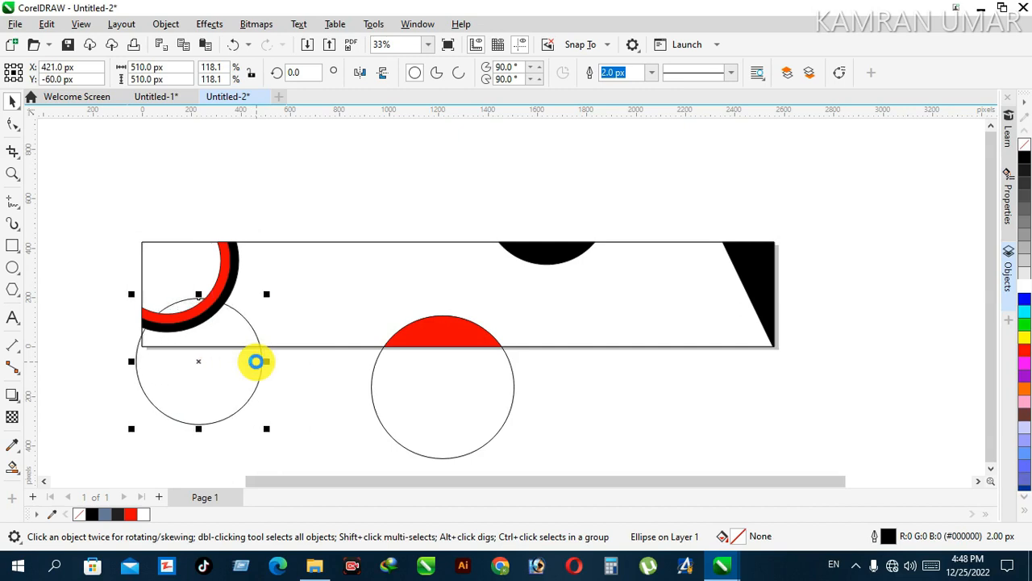
pyautogui.press('Up')
pyautogui.press('Up')
pyautogui.press('Up')
pyautogui.press('Up')
pyautogui.press('Up')
pyautogui.press('Up')
pyautogui.press('Up')
pyautogui.press('Up')
pyautogui.press('Up')
pyautogui.press('Up')
pyautogui.press('Up')
pyautogui.press('Up')
pyautogui.press('Up')
pyautogui.press('Up')
pyautogui.press('Up')
pyautogui.press('Up')
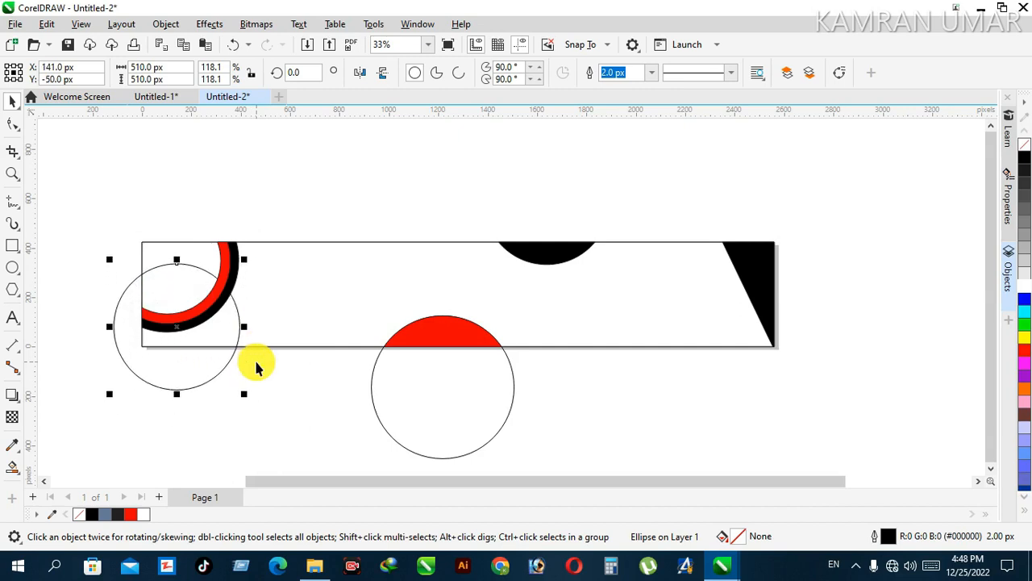
pyautogui.press('Up')
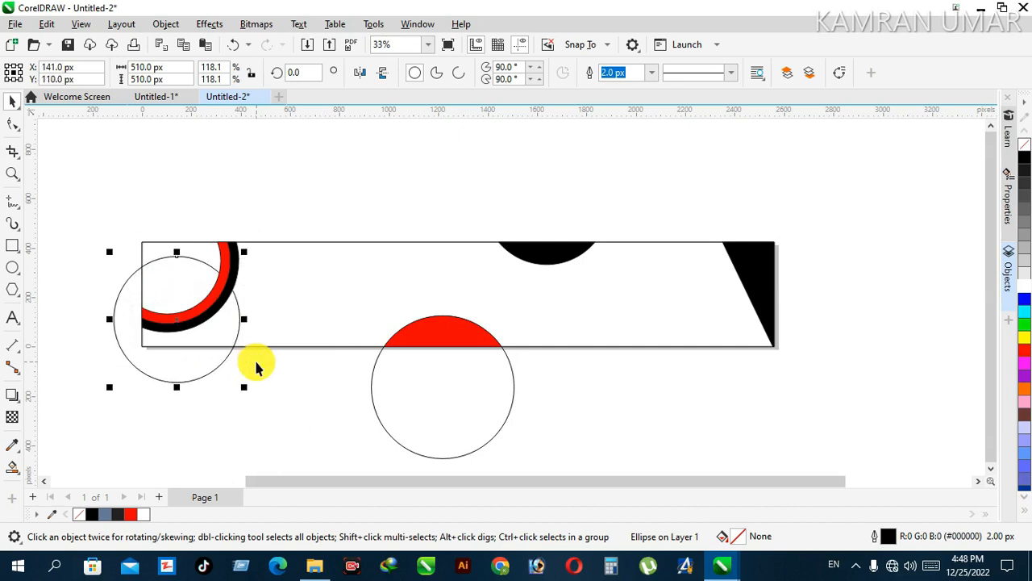
# - Smart-fill the banner area inside the red ring and above the overlapping circle, and colour it black
pyautogui.click(189, 261)
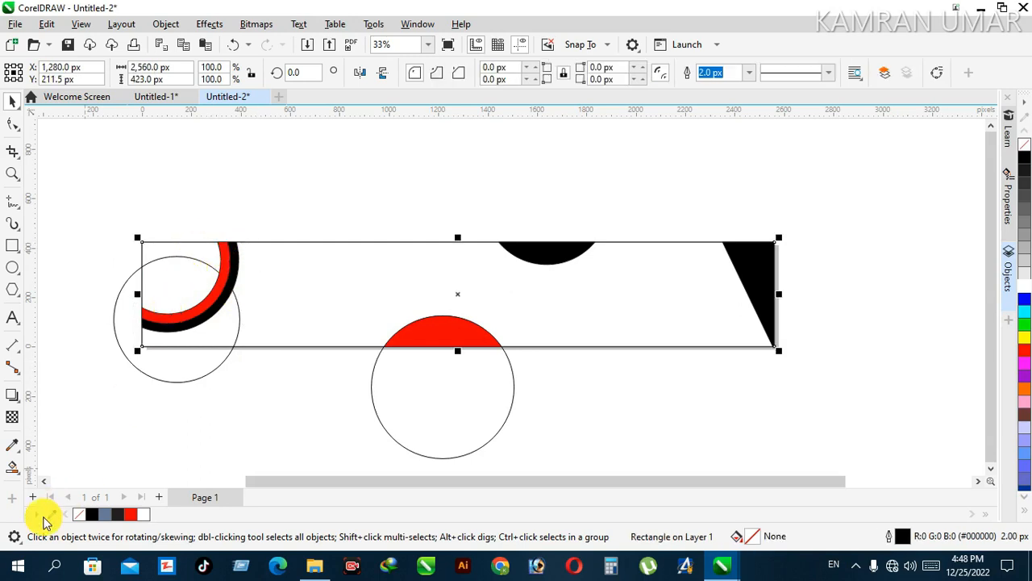
pyautogui.click(12, 461)
pyautogui.click(205, 254)
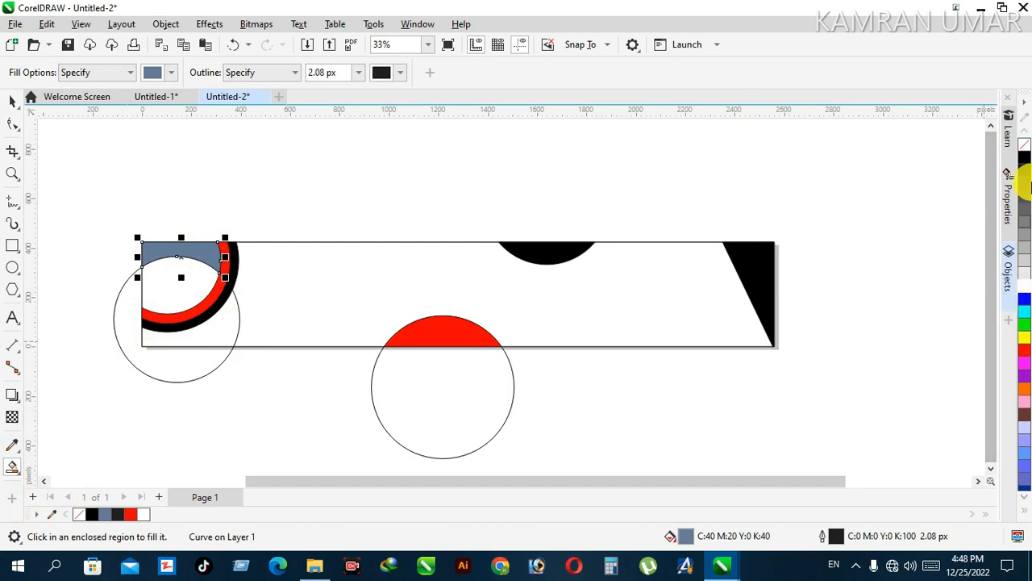
pyautogui.click(1028, 161)
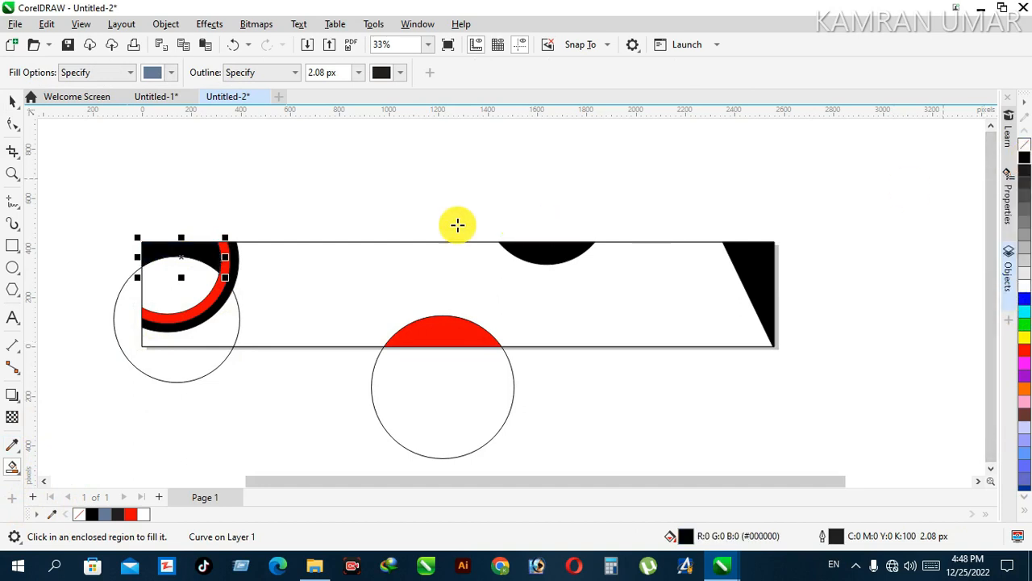
# - Smart-fill the white area inside the red ring, below the black segment, and colour it red
pyautogui.click(194, 282)
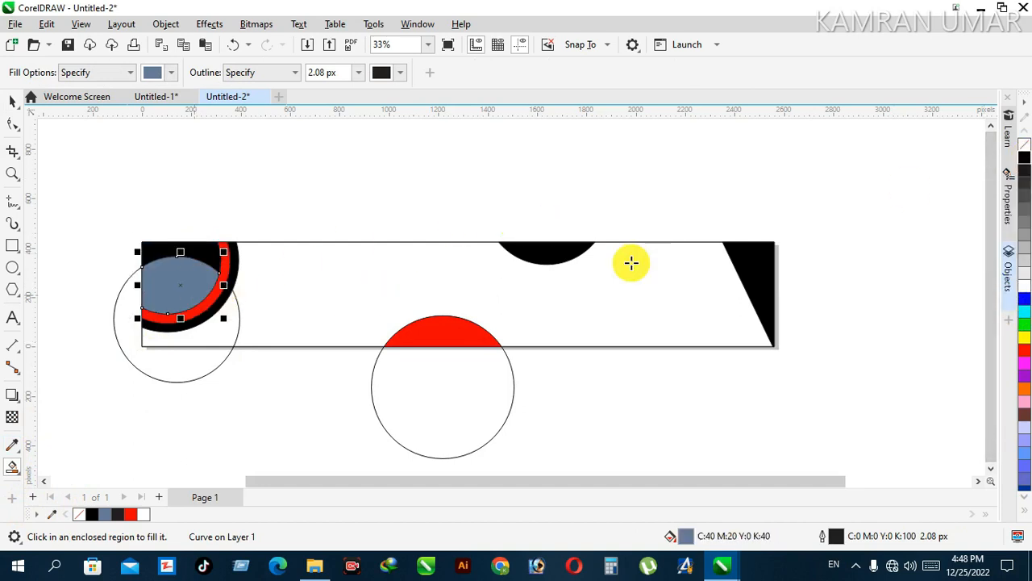
pyautogui.click(1022, 350)
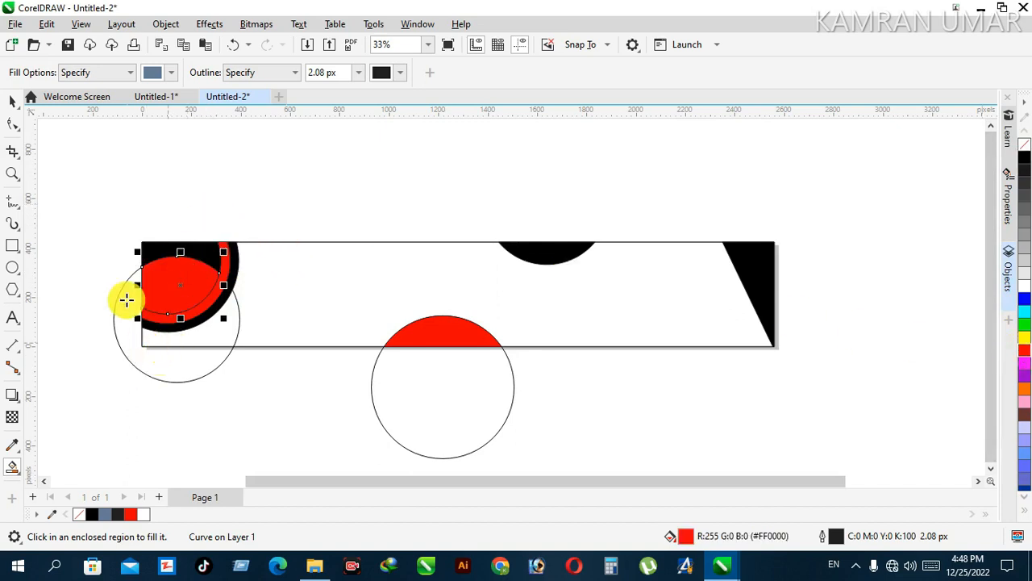
# - Delete the outlined circle over the rings and the larger outlined circle beneath the red segment
pyautogui.click(13, 101)
pyautogui.moveTo(154, 338); pyautogui.dragTo(170, 392)
pyautogui.press('Delete')
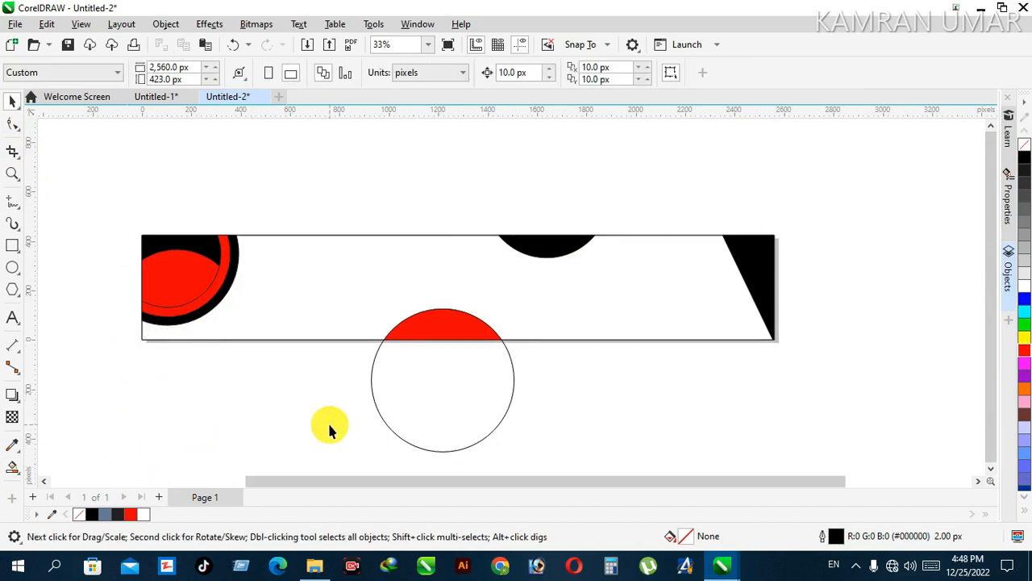
pyautogui.click(428, 381)
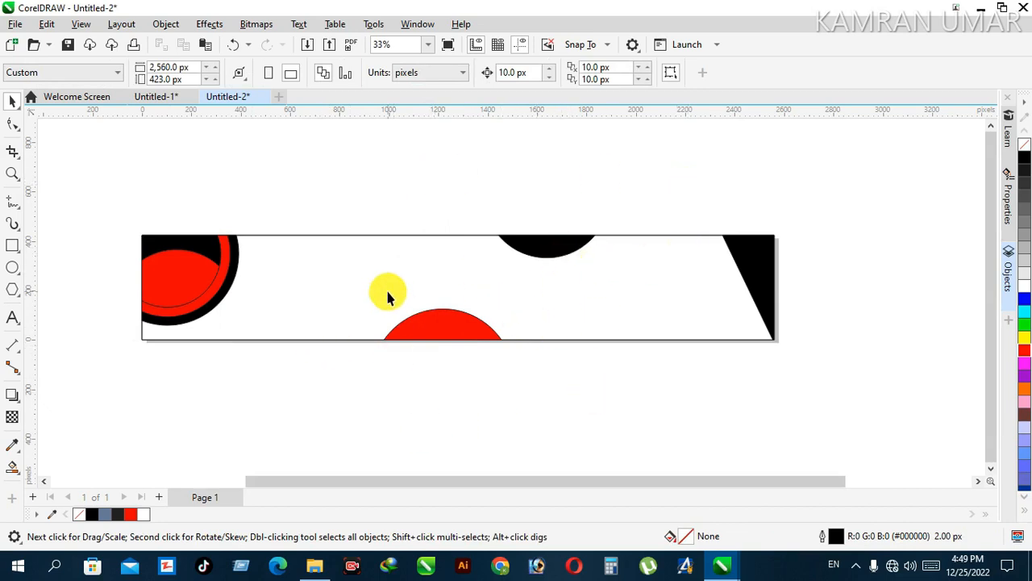
# - Draw a tall 128 × 538 px rectangle and place it beside the banner's left end, at about X -229, Y 402 px
pyautogui.click(12, 245)
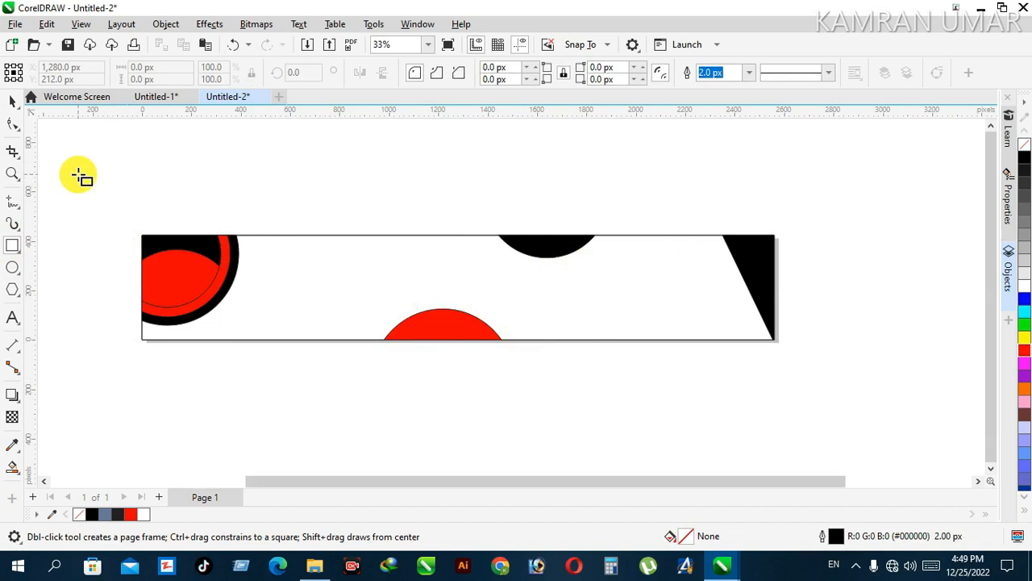
pyautogui.moveTo(72, 125); pyautogui.dragTo(95, 241)
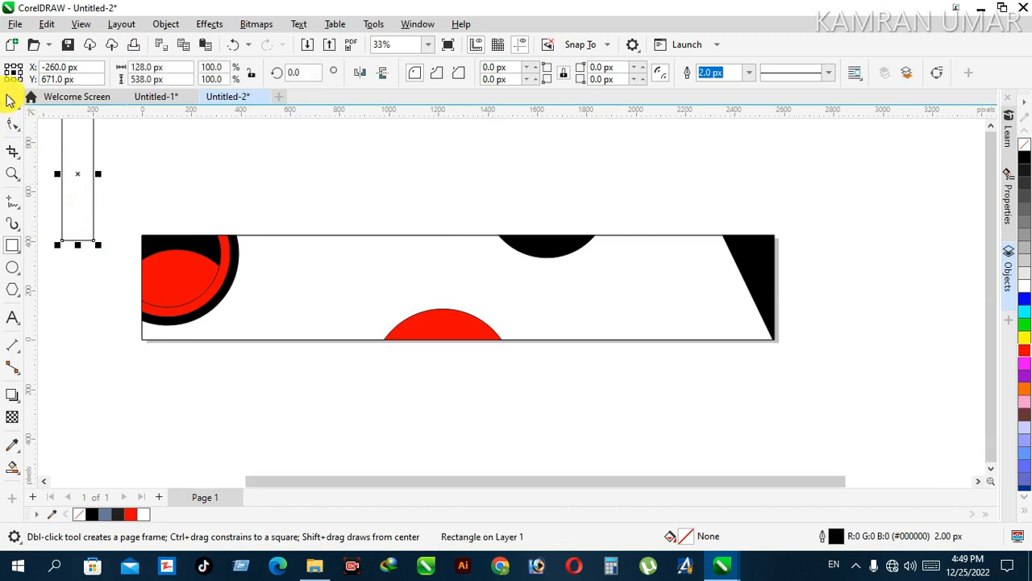
pyautogui.click(9, 98)
pyautogui.moveTo(81, 169); pyautogui.dragTo(88, 240)
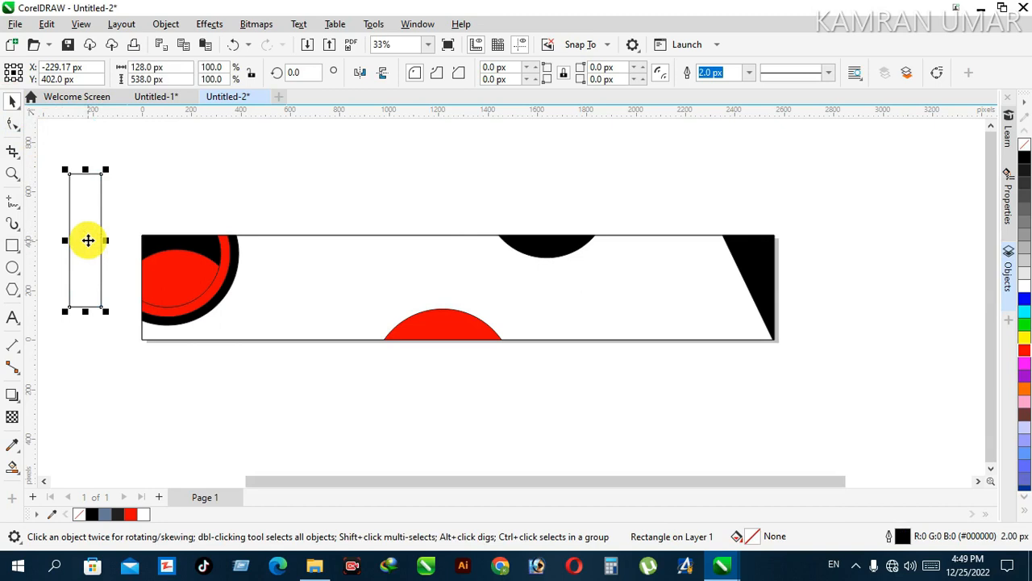
# - Round all four corners of the tall rectangle to a 64 px radius, making a capsule shape
pyautogui.click(9, 127)
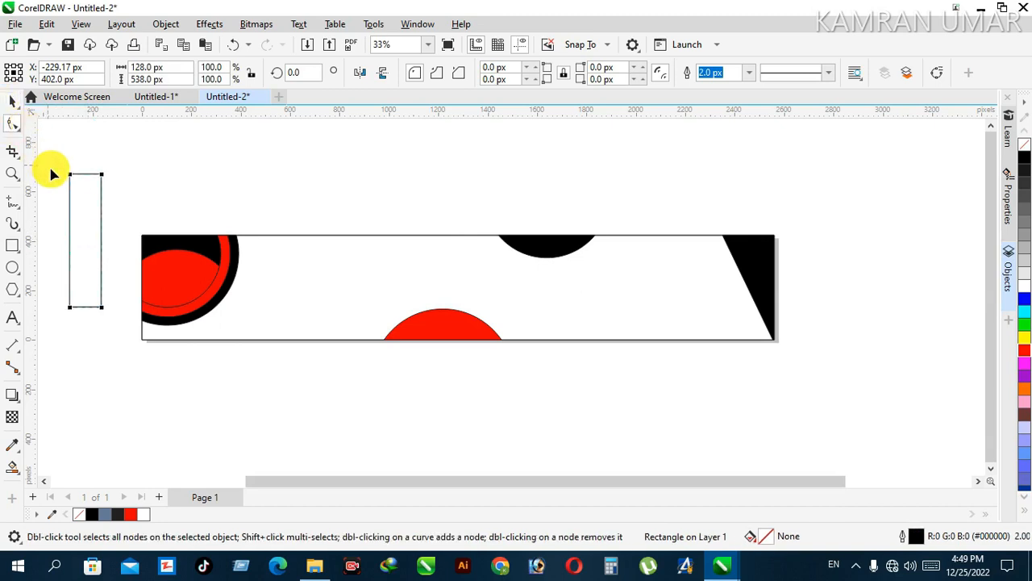
pyautogui.moveTo(71, 181); pyautogui.dragTo(75, 194)
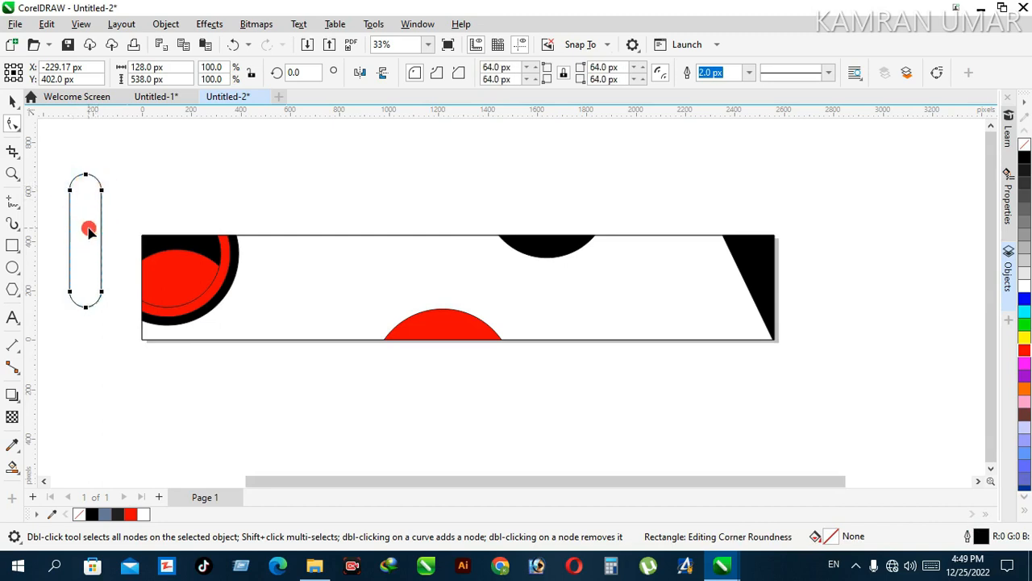
pyautogui.click(12, 102)
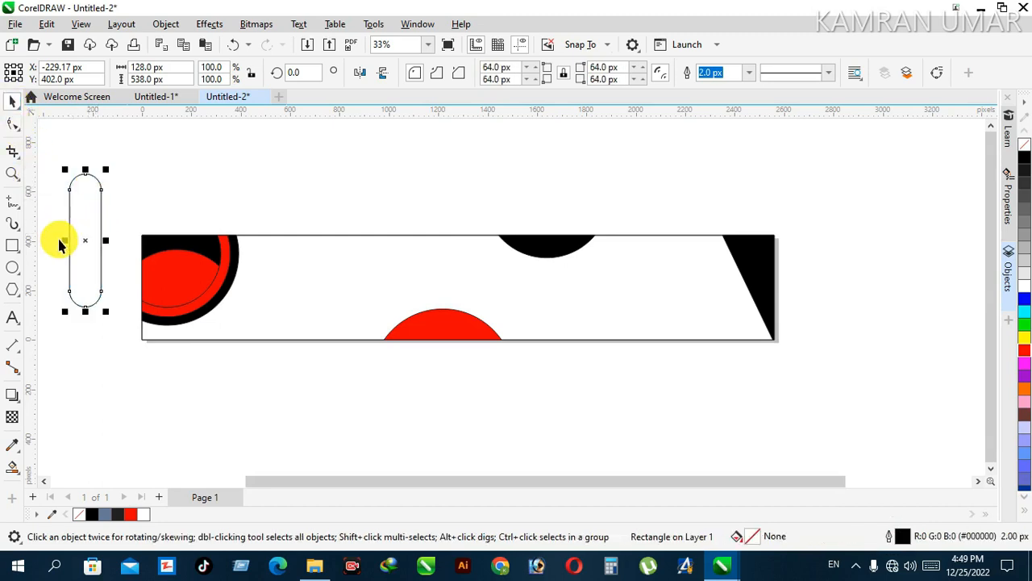
# - Move the capsule across the banner's upper edge to X 2246, Y 506 px and rotate it to about 338.2°
pyautogui.moveTo(206, 243); pyautogui.dragTo(697, 215)
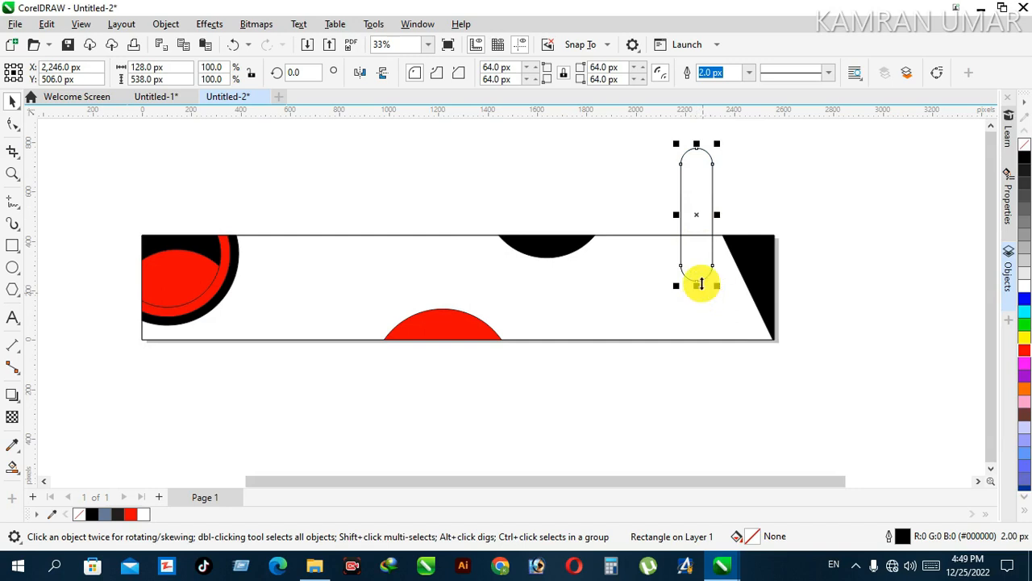
pyautogui.click(694, 216)
pyautogui.moveTo(716, 289); pyautogui.dragTo(688, 320)
pyautogui.click(694, 249)
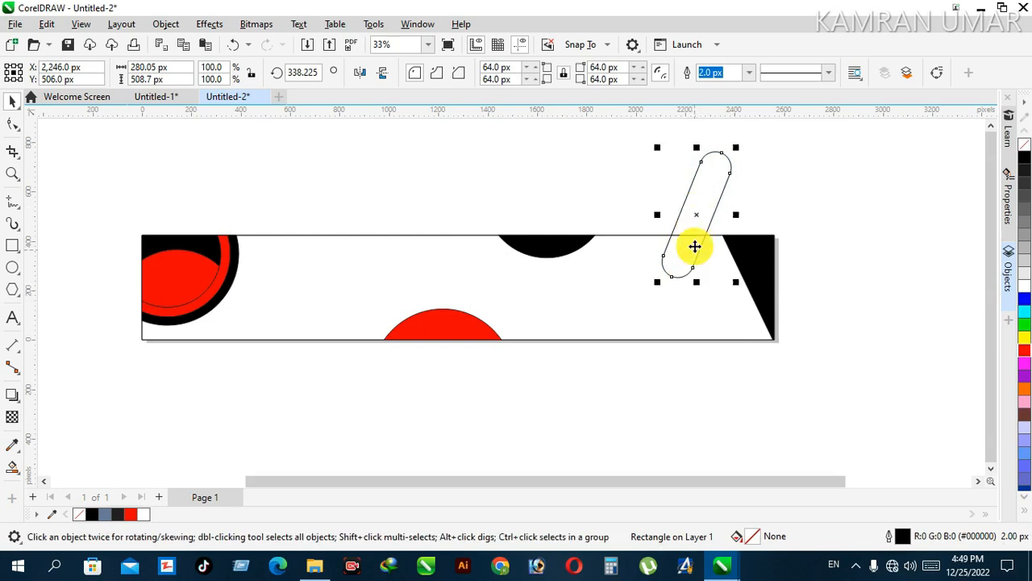
# - Duplicate the tilted capsule directly to its left, at about X 2093, Y 475 px
pyautogui.moveTo(676, 219); pyautogui.dragTo(660, 227)
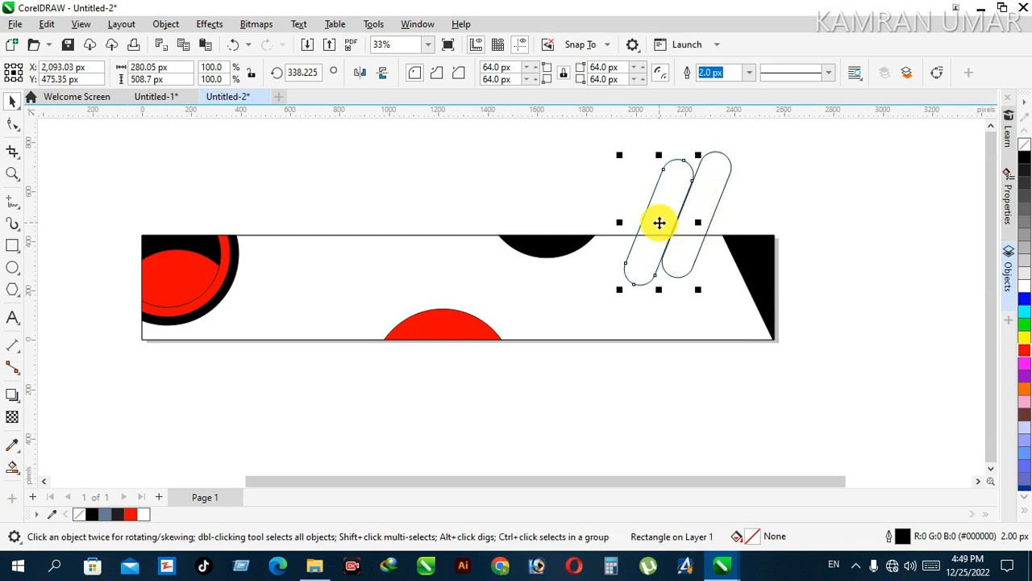
pyautogui.click(578, 207)
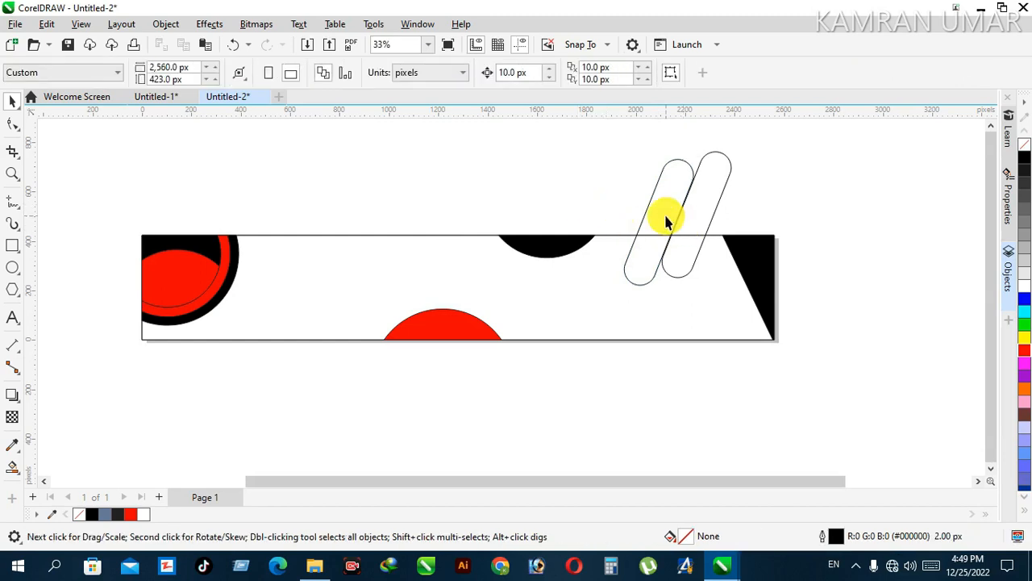
pyautogui.click(666, 219)
pyautogui.click(751, 240)
pyautogui.click(657, 223)
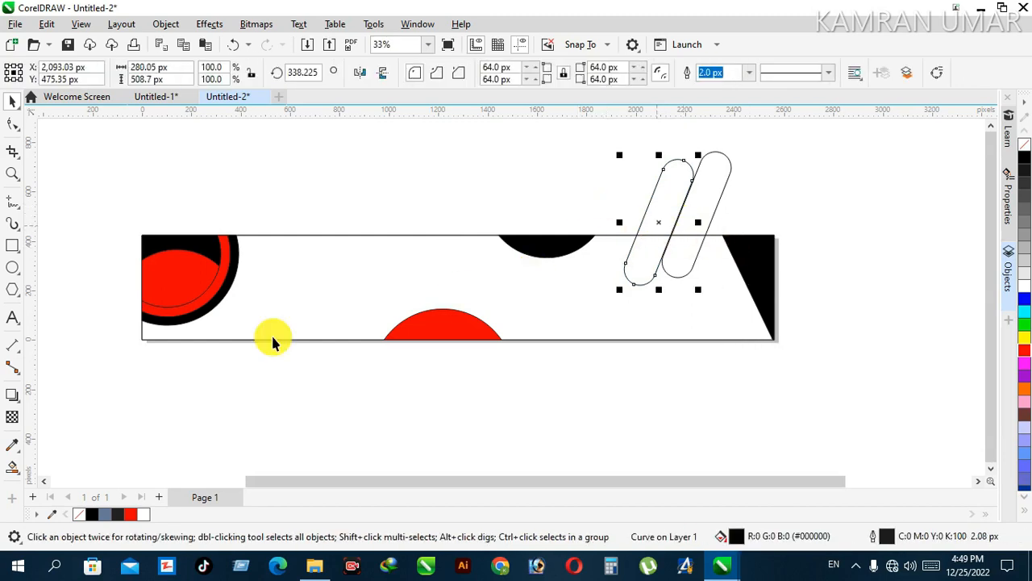
# - Smart-fill the capsule parts inside the banner, colouring the left one black and the right one red
pyautogui.click(12, 467)
pyautogui.click(76, 444)
pyautogui.click(673, 255)
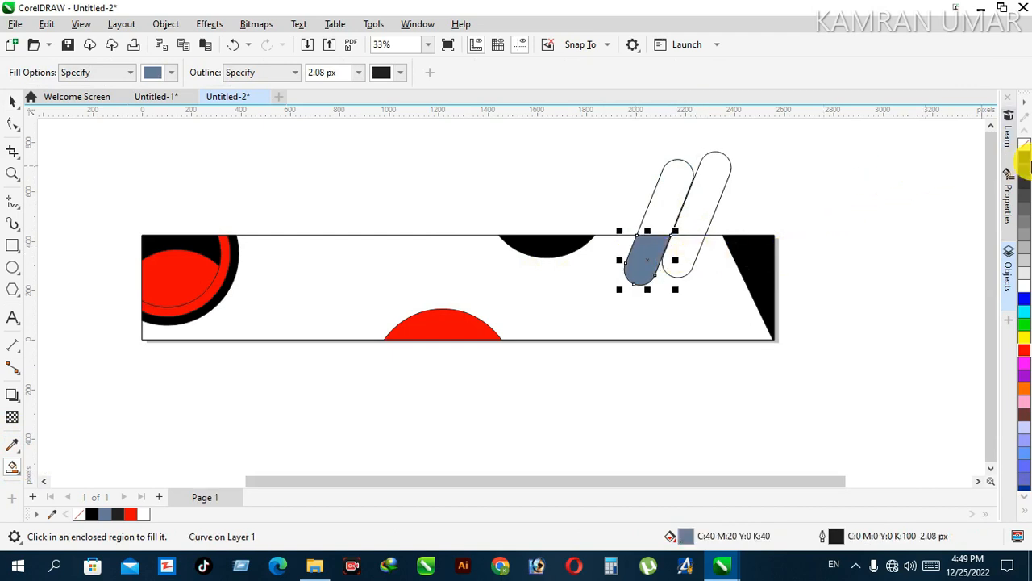
pyautogui.click(1025, 159)
pyautogui.click(686, 248)
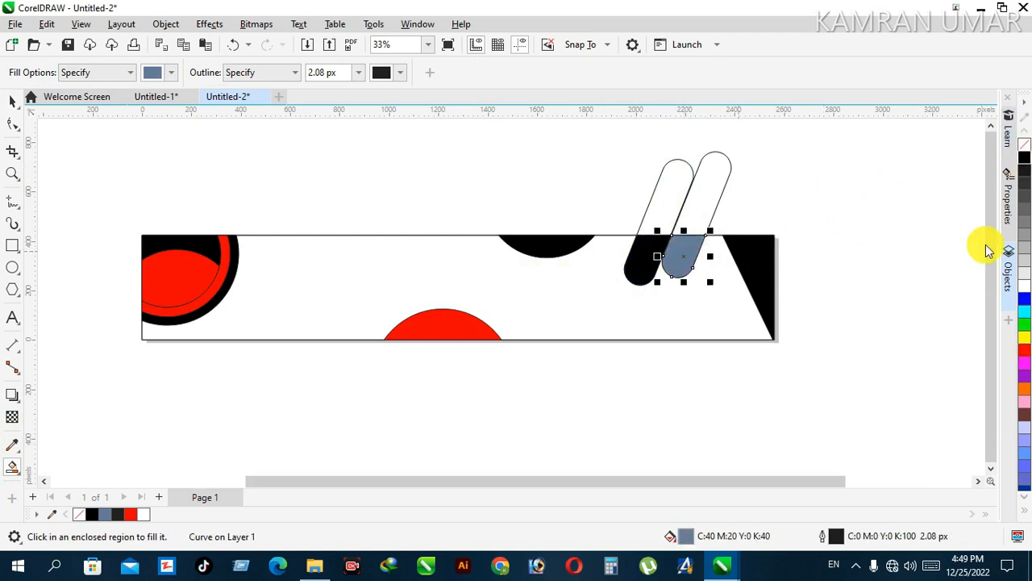
pyautogui.click(1022, 349)
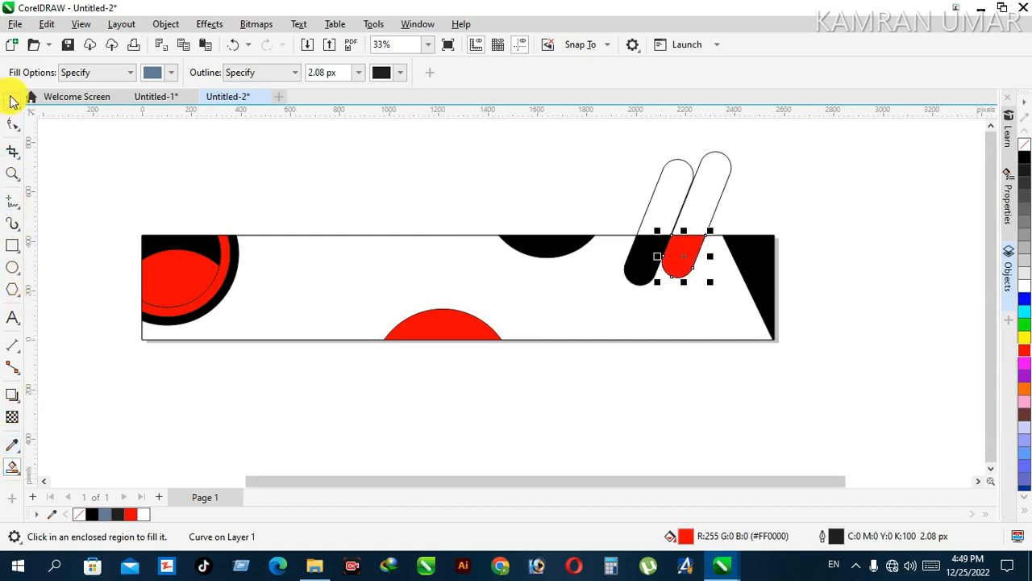
# - Delete both outlined capsules, keeping only their filled parts inside the banner
pyautogui.click(12, 100)
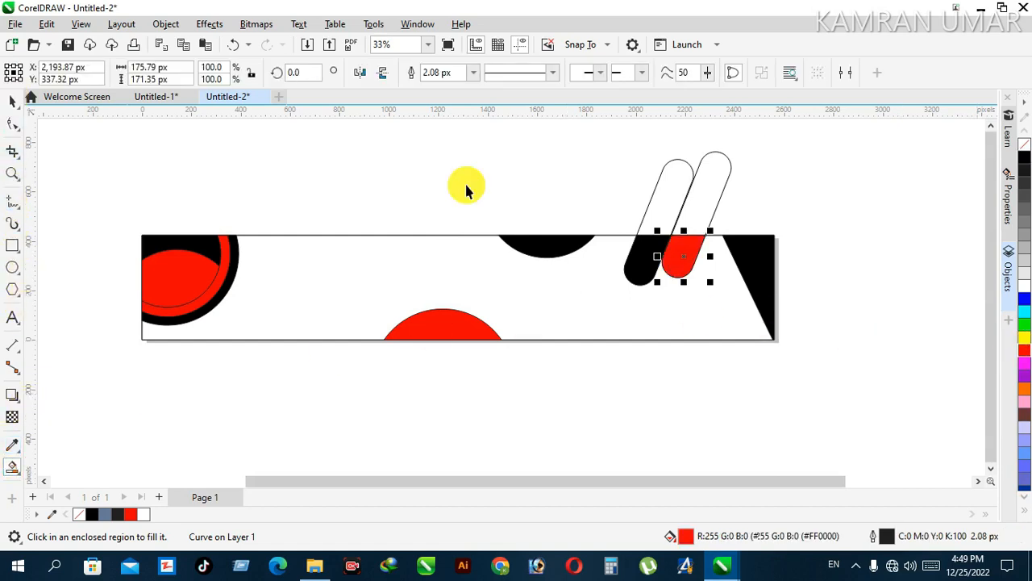
pyautogui.click(660, 202)
pyautogui.click(660, 209)
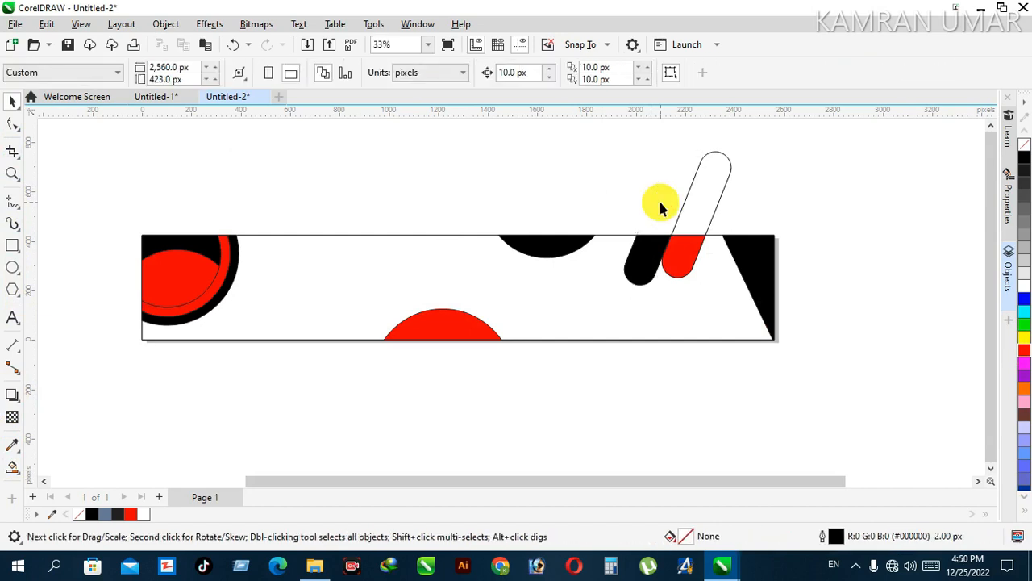
pyautogui.click(691, 208)
pyautogui.press('Delete')
pyautogui.click(513, 190)
# - Delete the red filled shape inside the red ring
pyautogui.click(192, 280)
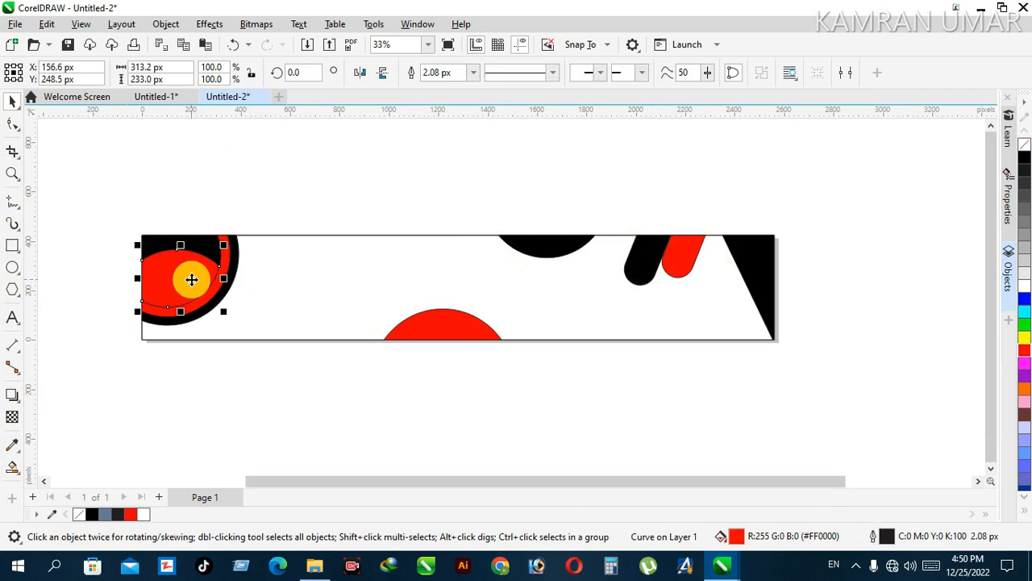
pyautogui.press('Delete')
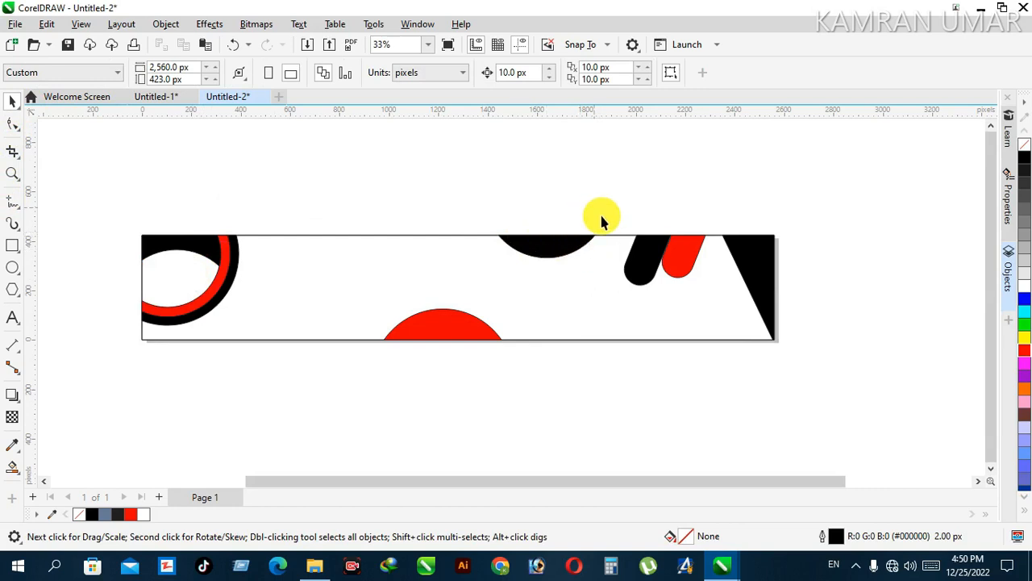
# - Draw a slanted line about 243 × 421 px from the banner's upper to lower edge beside the rings, with a 10 px outline
pyautogui.click(14, 202)
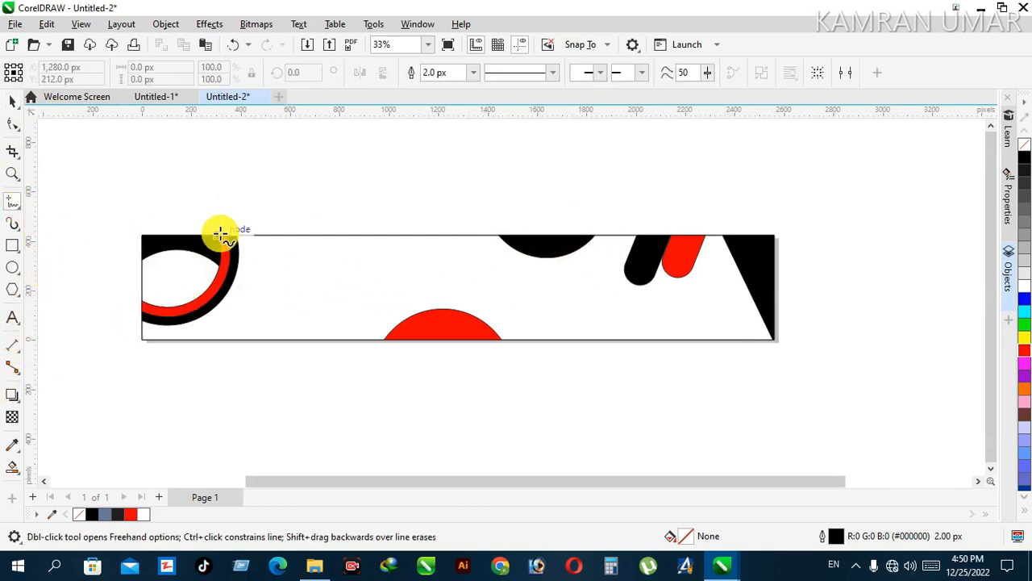
pyautogui.click(298, 237)
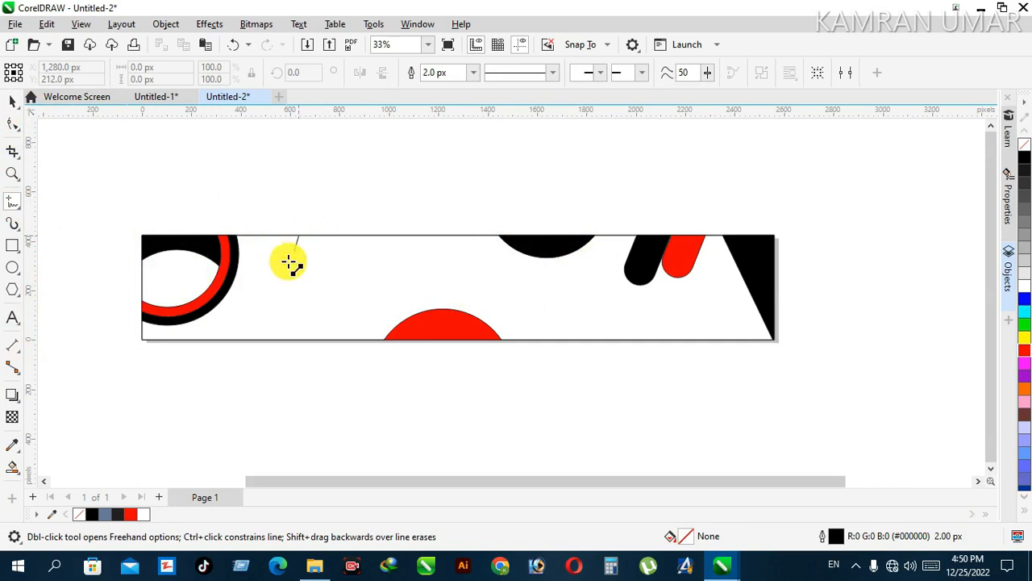
pyautogui.click(247, 346)
pyautogui.click(474, 78)
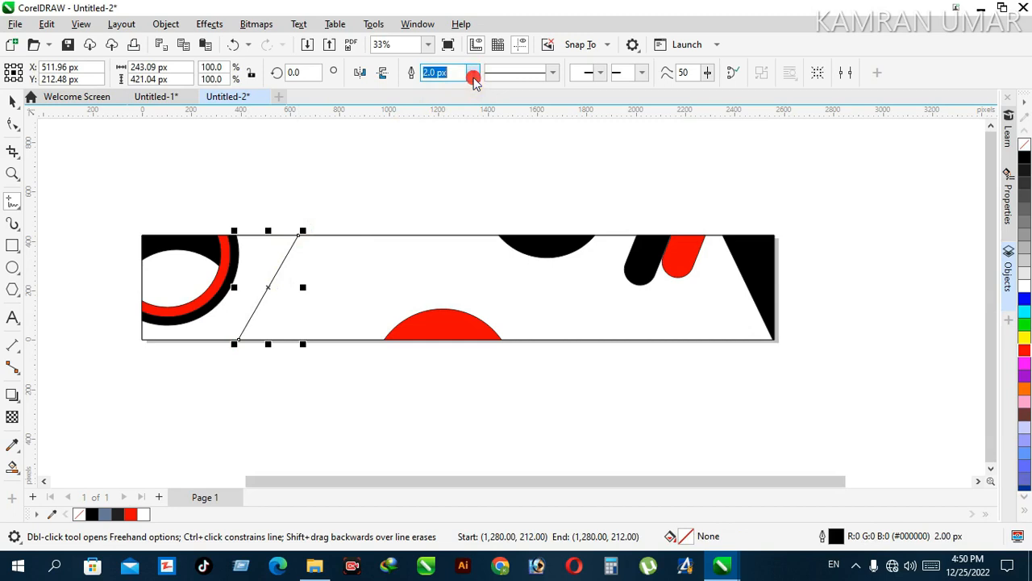
pyautogui.click(456, 181)
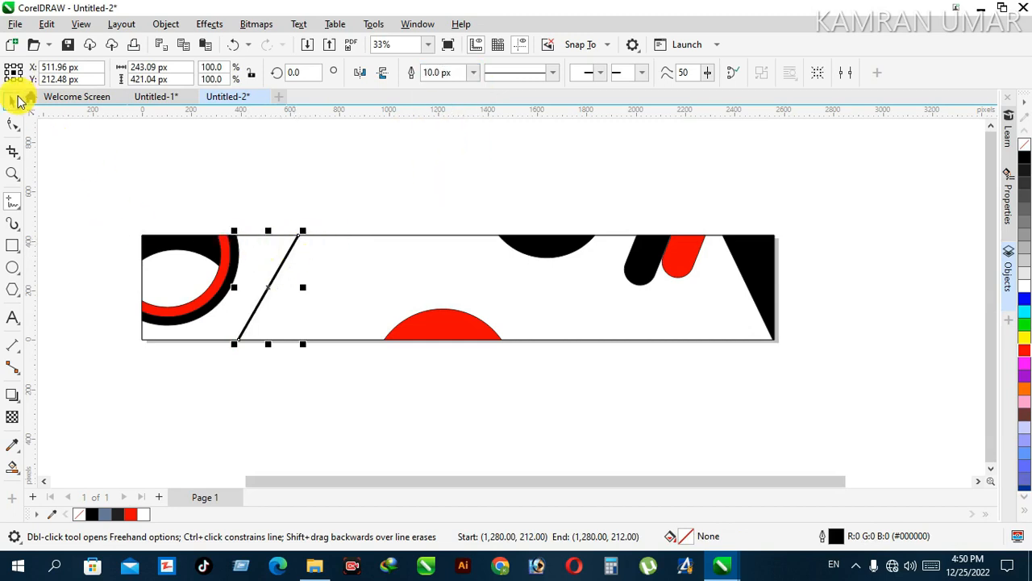
# - Duplicate the slanted line twice to its right, placing the copies at about X 585 and X 640 px
pyautogui.click(19, 100)
pyautogui.click(268, 286)
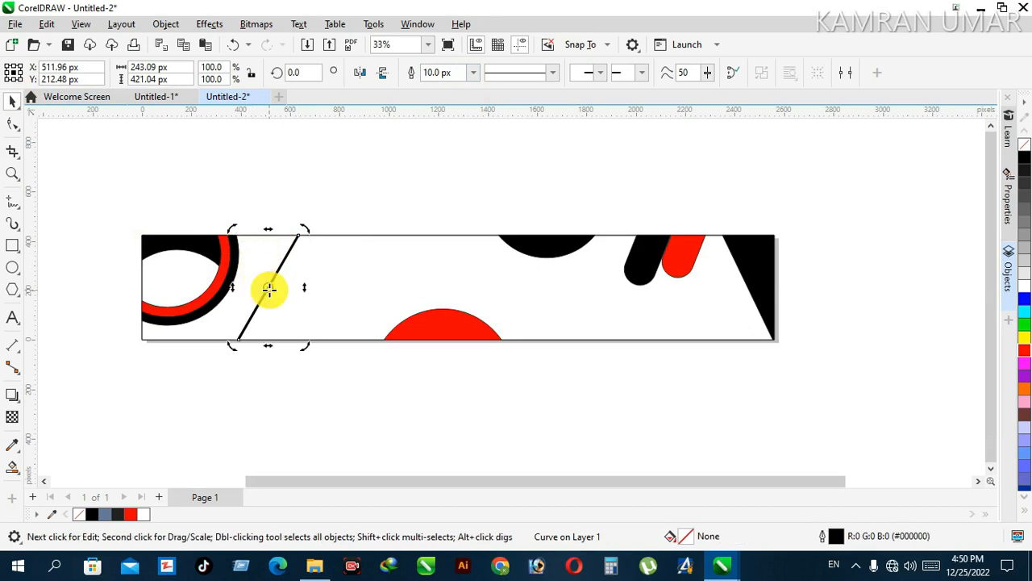
pyautogui.click(276, 280)
pyautogui.moveTo(274, 287); pyautogui.dragTo(286, 288)
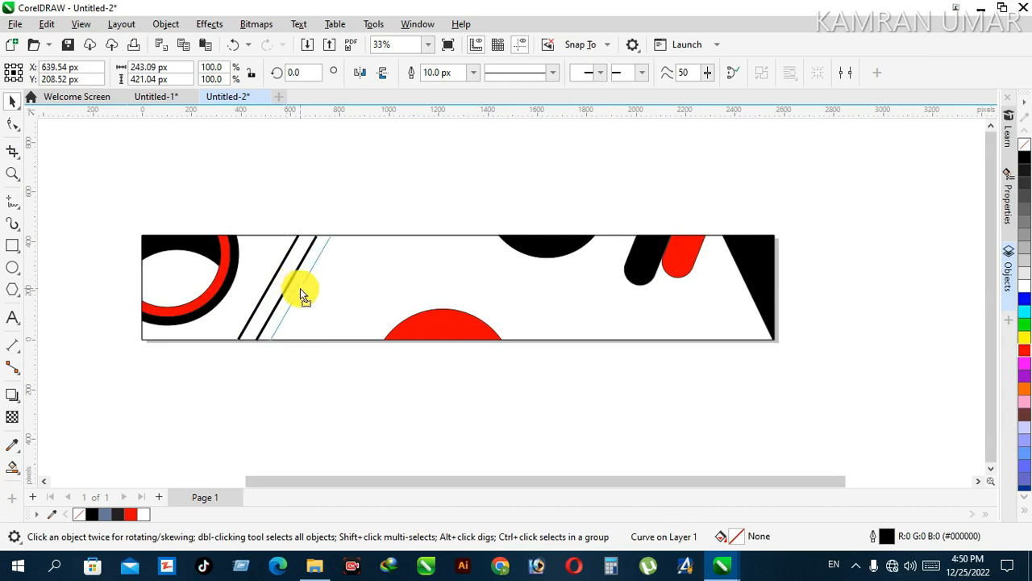
pyautogui.moveTo(300, 295); pyautogui.dragTo(300, 288)
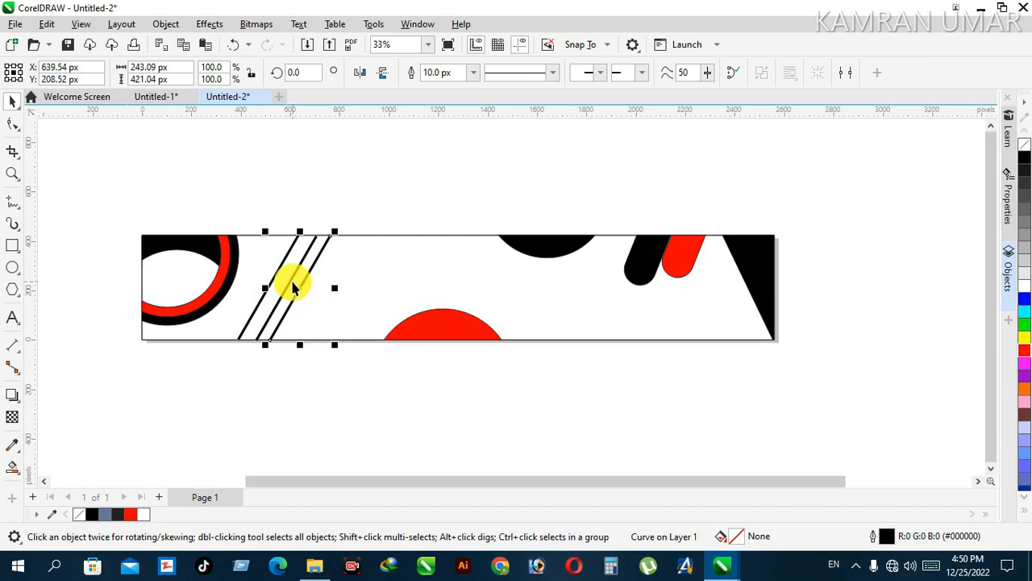
# - Nudge the middle slanted line left to about X 565 px and the right one left to about X 620 px
pyautogui.click(294, 288)
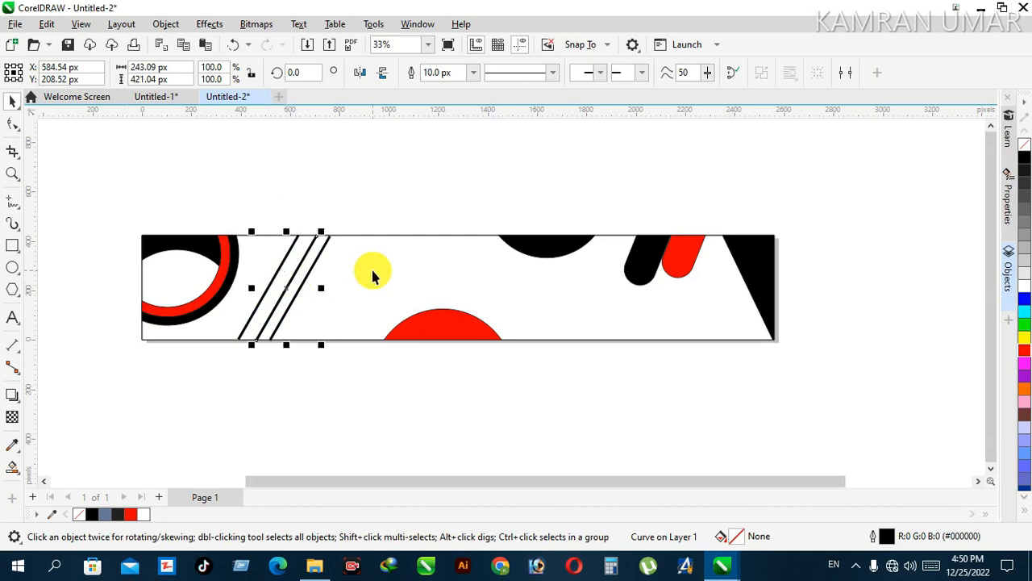
pyautogui.press('Up')
pyautogui.press('Left')
pyautogui.press('Left')
pyautogui.press('Down')
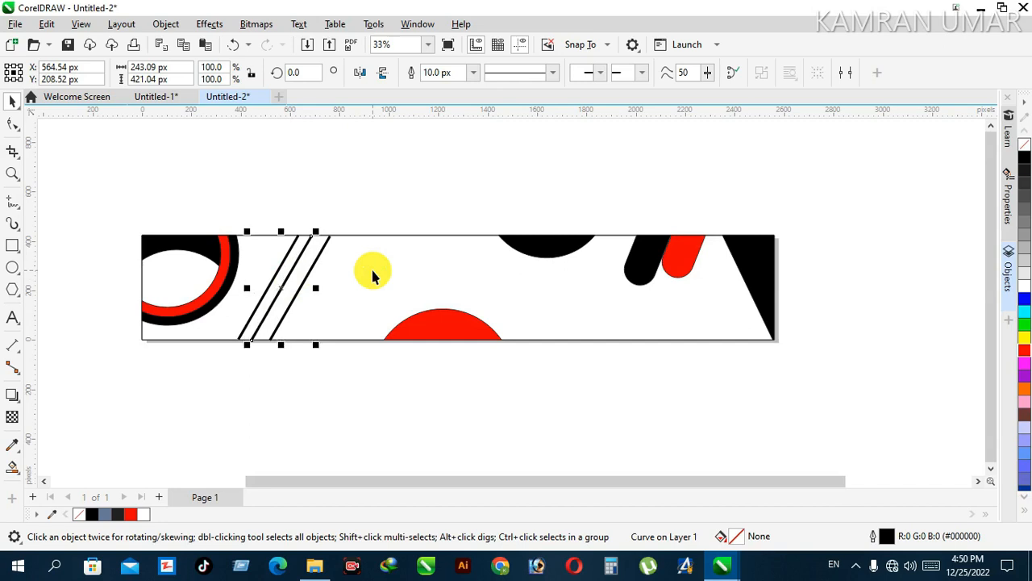
pyautogui.click(296, 299)
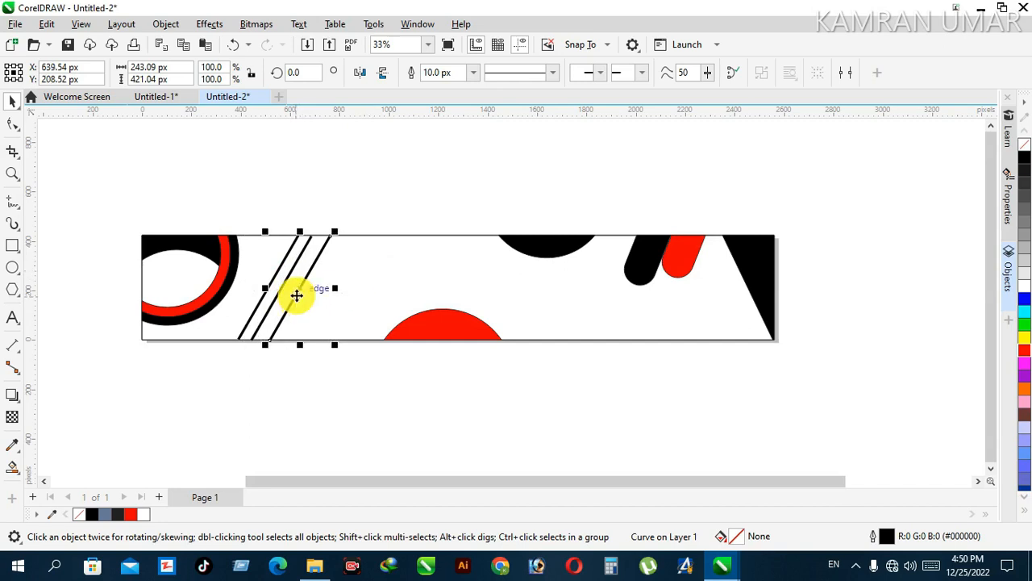
pyautogui.press('Left')
pyautogui.press('Left')
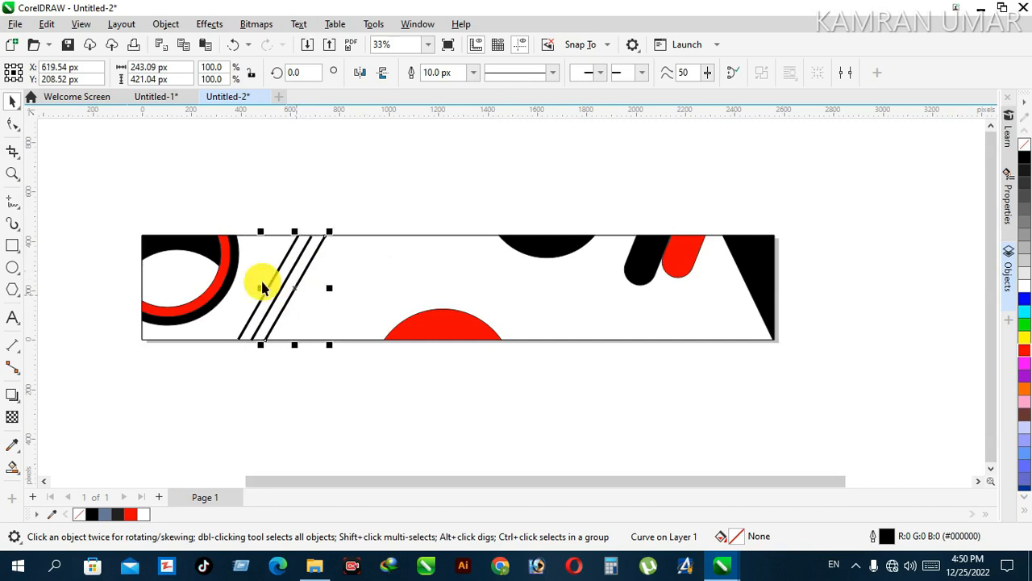
# - Try to fill the gap between the slanted lines with a blue-grey Smart Fill and undo it
pyautogui.click(13, 469)
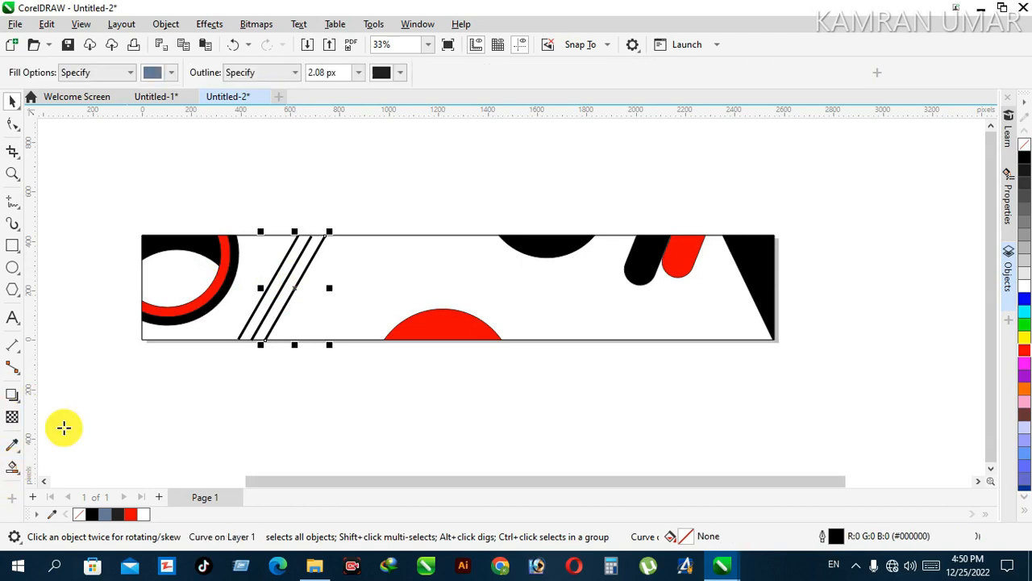
pyautogui.click(265, 304)
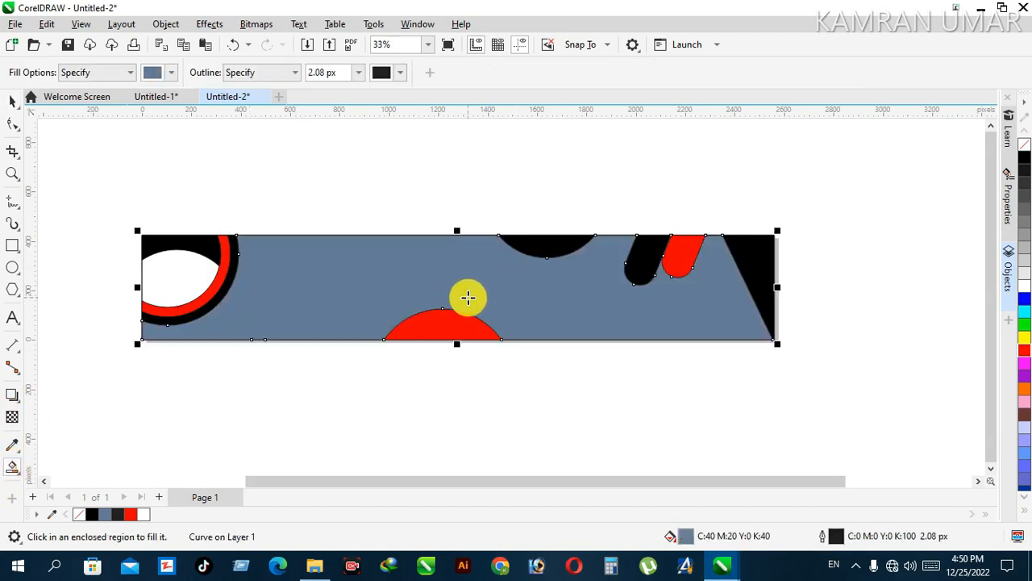
pyautogui.hotkey('ctrl', 'z')
pyautogui.click(9, 106)
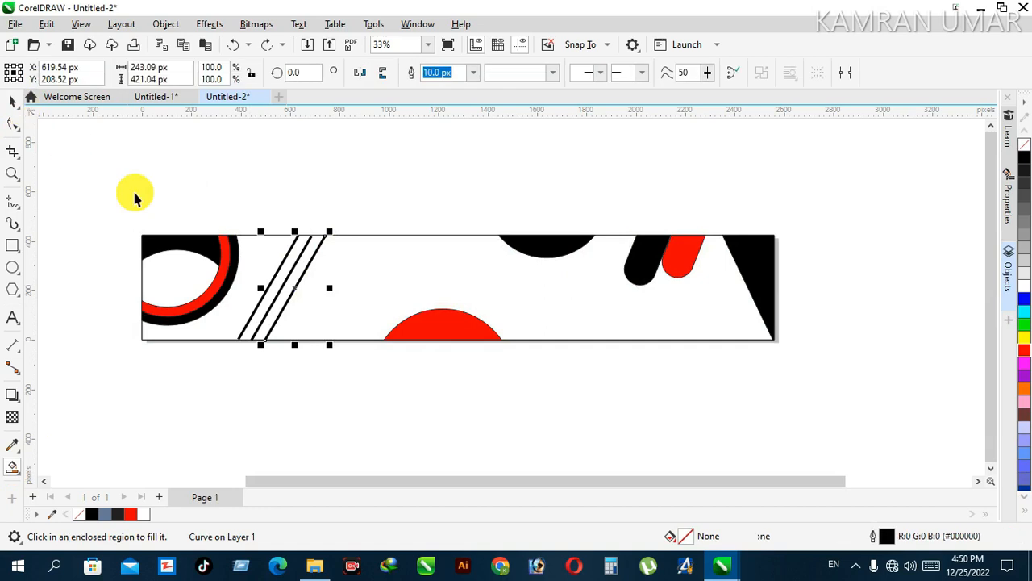
# - Select the middle slanted line, retry the Smart Fill in the gap between the lines, and undo the fills
pyautogui.click(265, 206)
pyautogui.moveTo(242, 217); pyautogui.dragTo(321, 408)
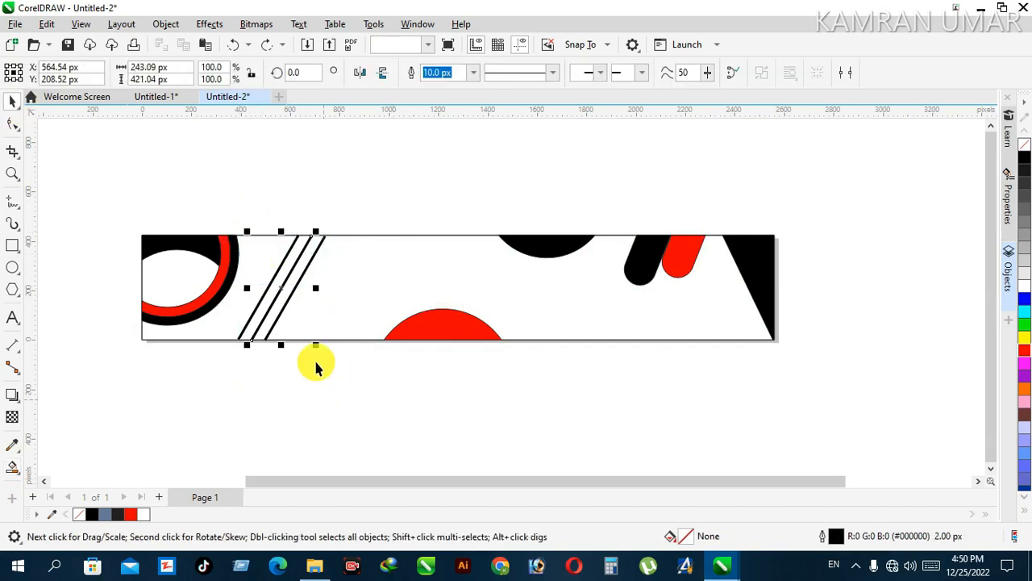
pyautogui.click(12, 467)
pyautogui.click(272, 288)
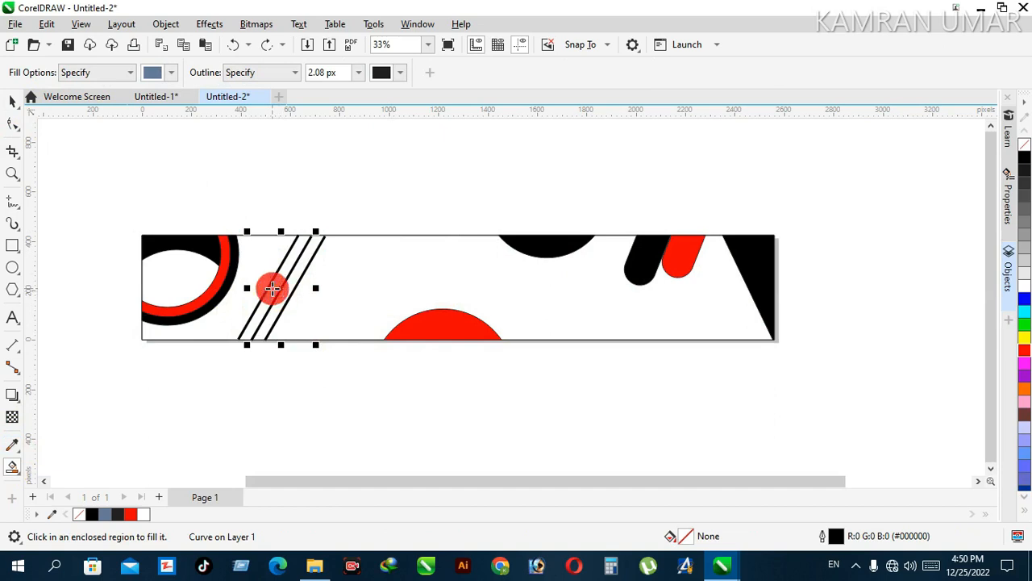
pyautogui.hotkey('ctrl', 'z')
pyautogui.click(182, 198)
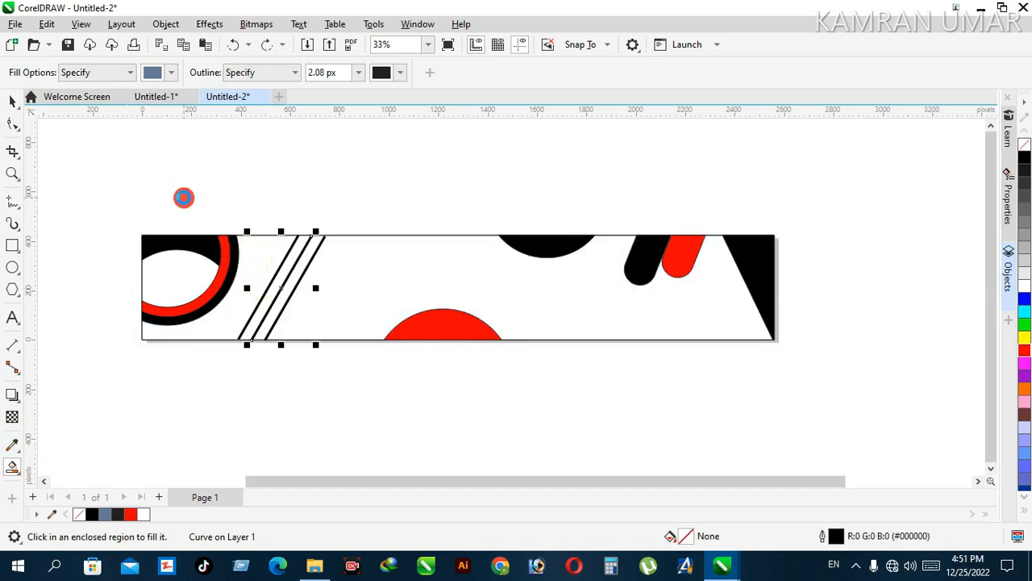
pyautogui.hotkey('ctrl', 'z')
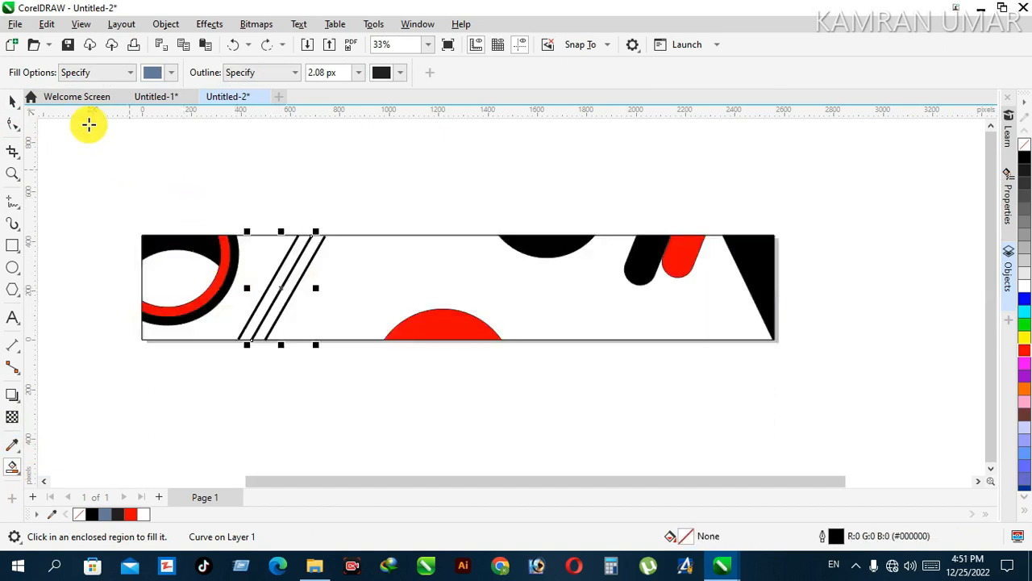
pyautogui.click(10, 104)
# - Group the three slanted lines beside the rings
pyautogui.moveTo(240, 199); pyautogui.dragTo(320, 385)
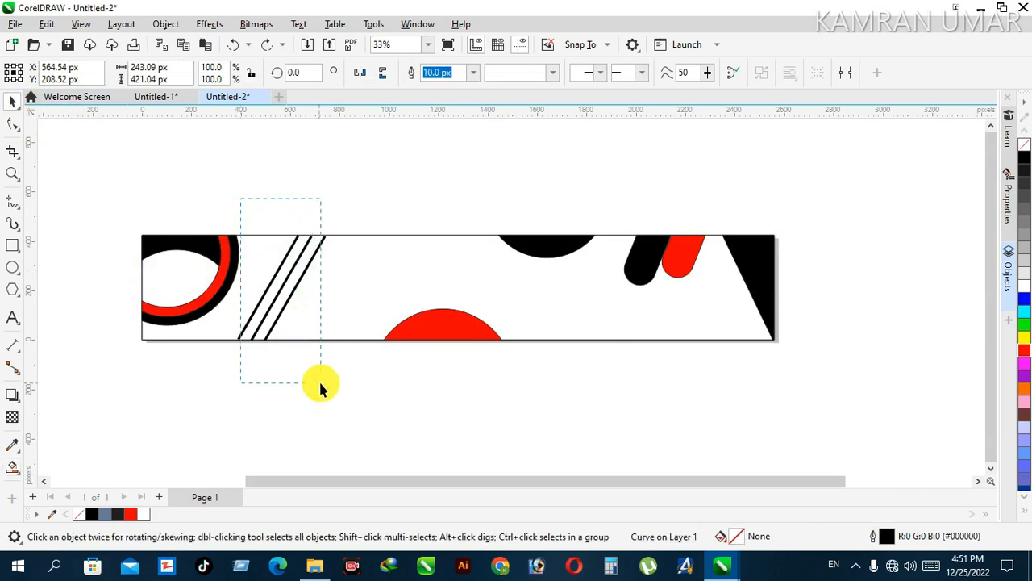
pyautogui.moveTo(171, 173); pyautogui.dragTo(372, 369)
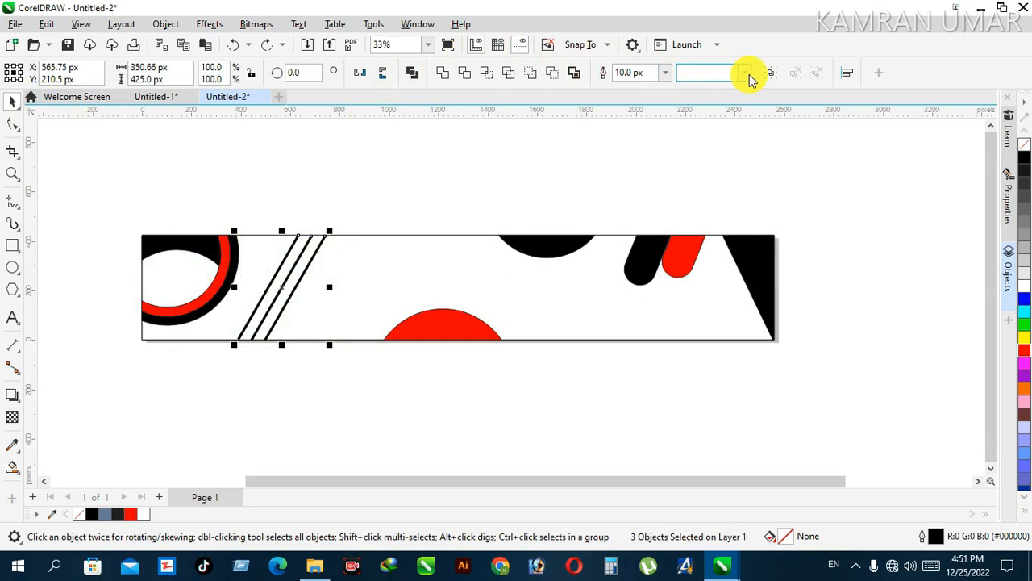
pyautogui.hotkey('ctrl', 'g')
pyautogui.press('Escape')
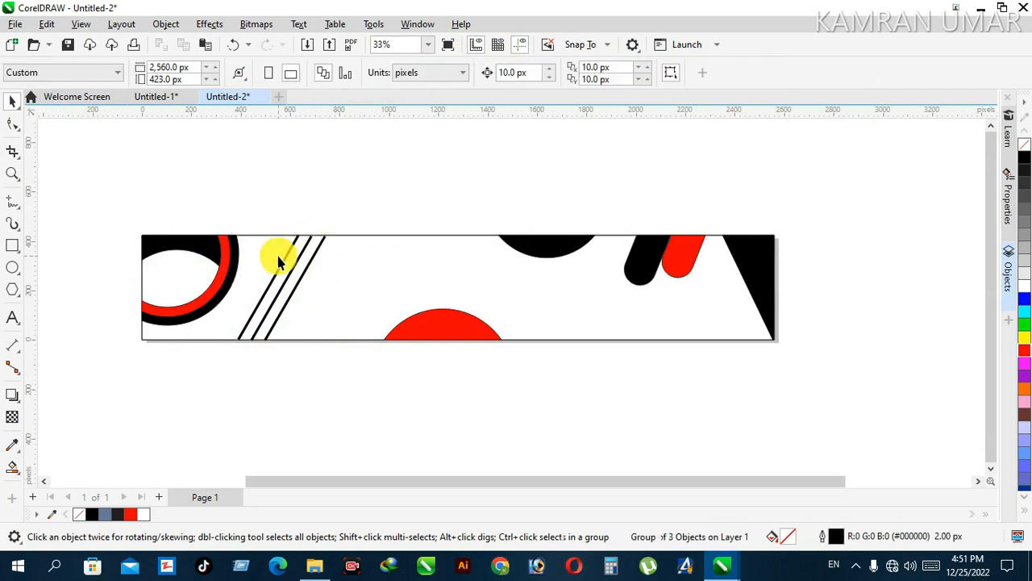
# - Try the Smart Fill between the grouped slanted lines, undo it, and reselect the group
pyautogui.click(12, 467)
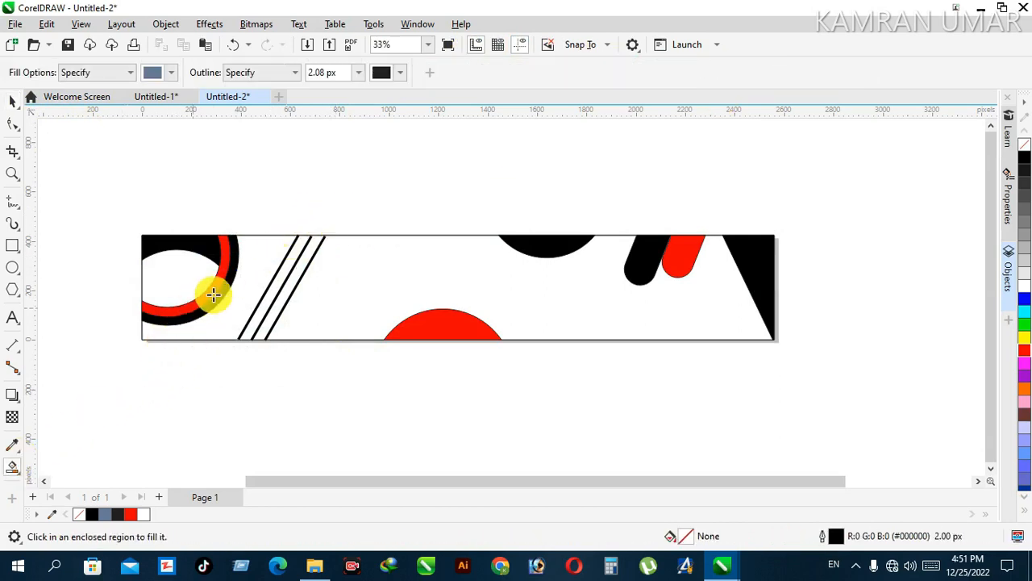
pyautogui.click(279, 289)
pyautogui.hotkey('ctrl', 'z')
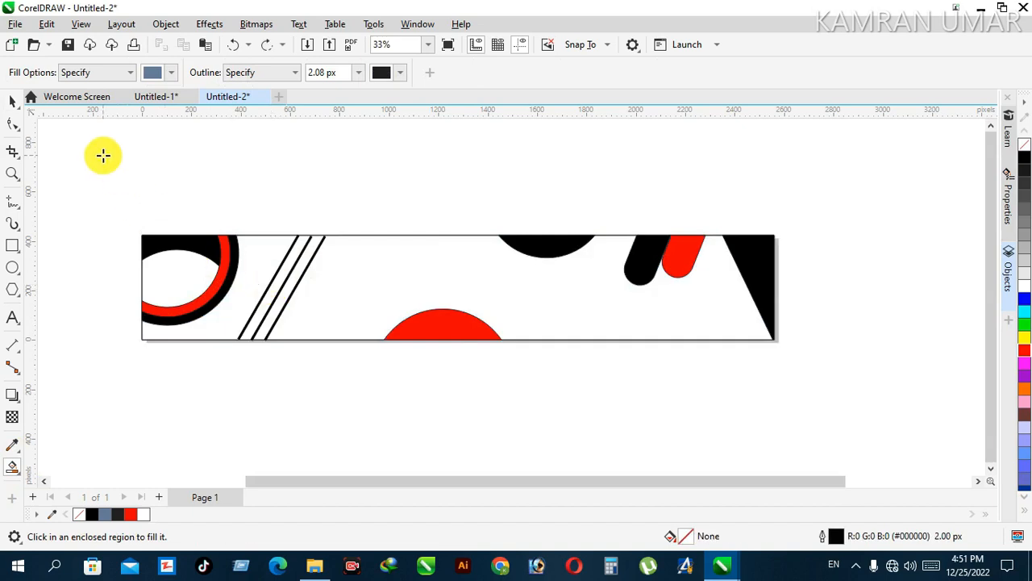
pyautogui.click(12, 101)
pyautogui.click(278, 272)
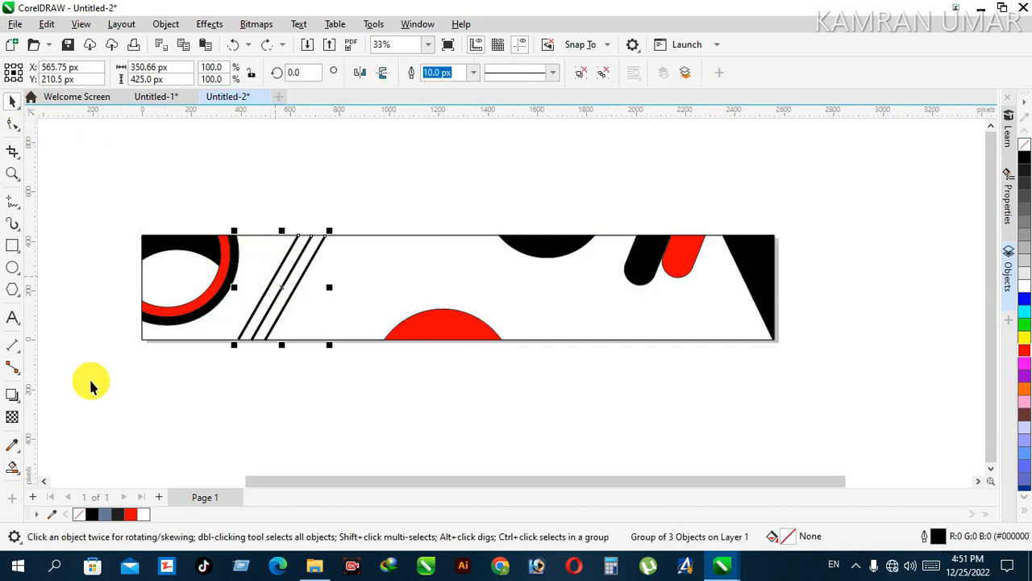
pyautogui.click(12, 467)
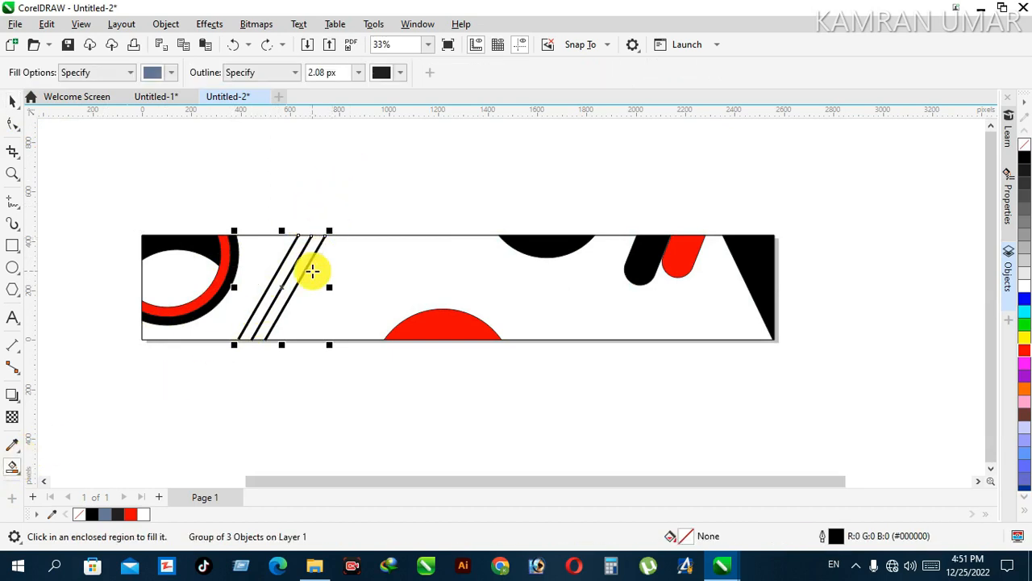
pyautogui.click(12, 101)
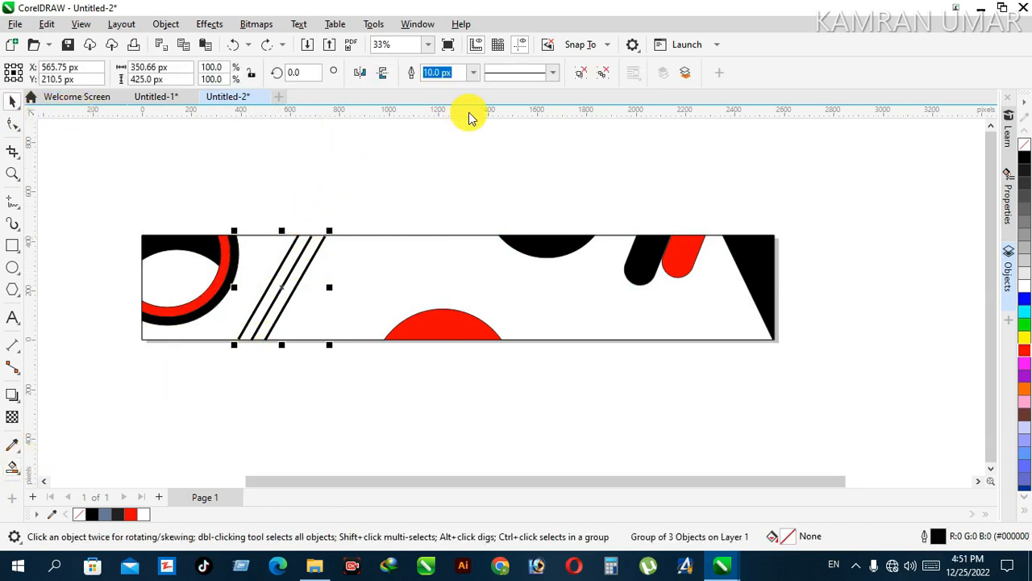
# - Ungroup the three slanted lines completely
pyautogui.click(604, 77)
pyautogui.click(286, 268)
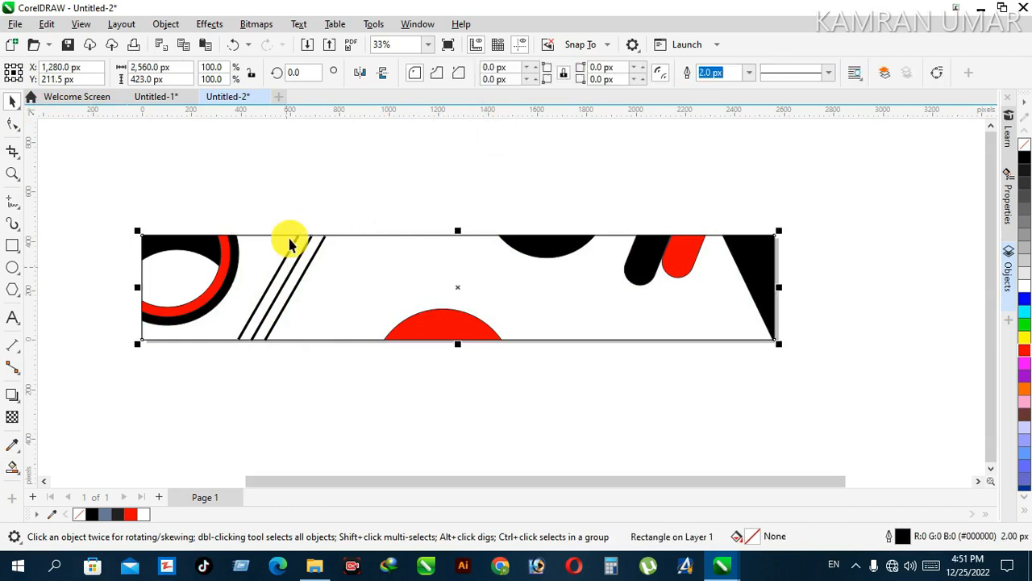
pyautogui.click(312, 179)
pyautogui.click(300, 252)
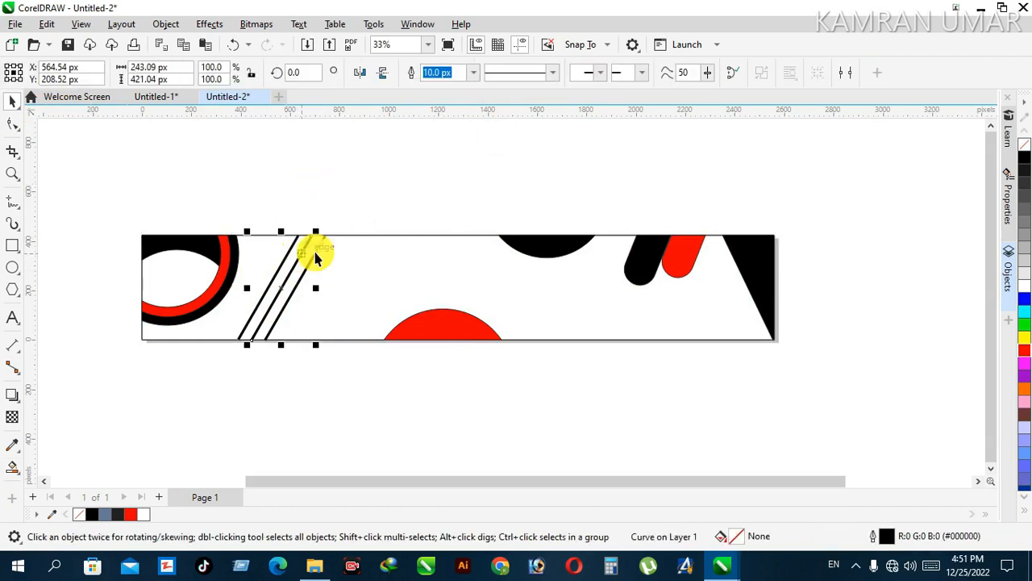
pyautogui.click(278, 187)
pyautogui.click(279, 276)
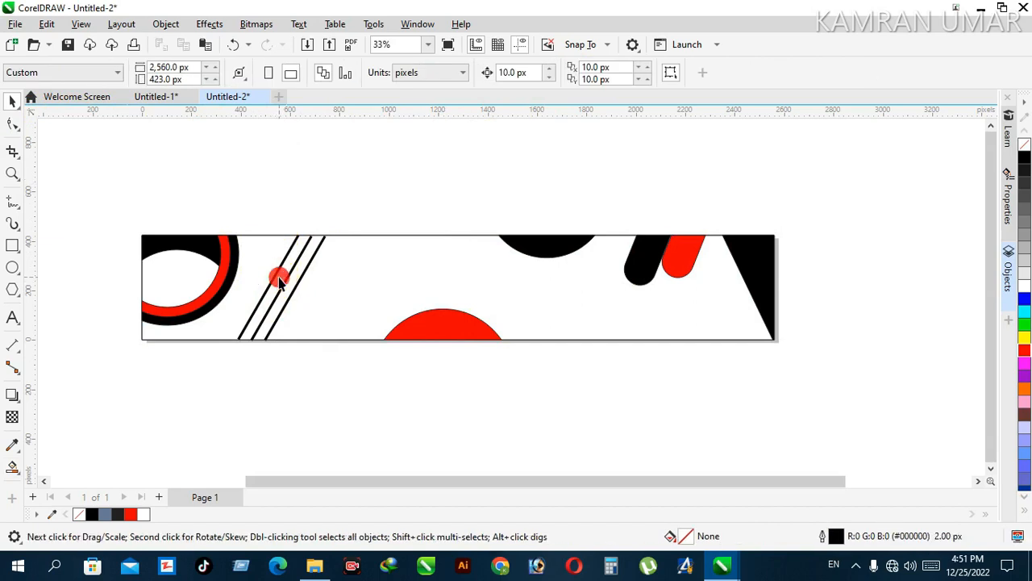
pyautogui.click(278, 210)
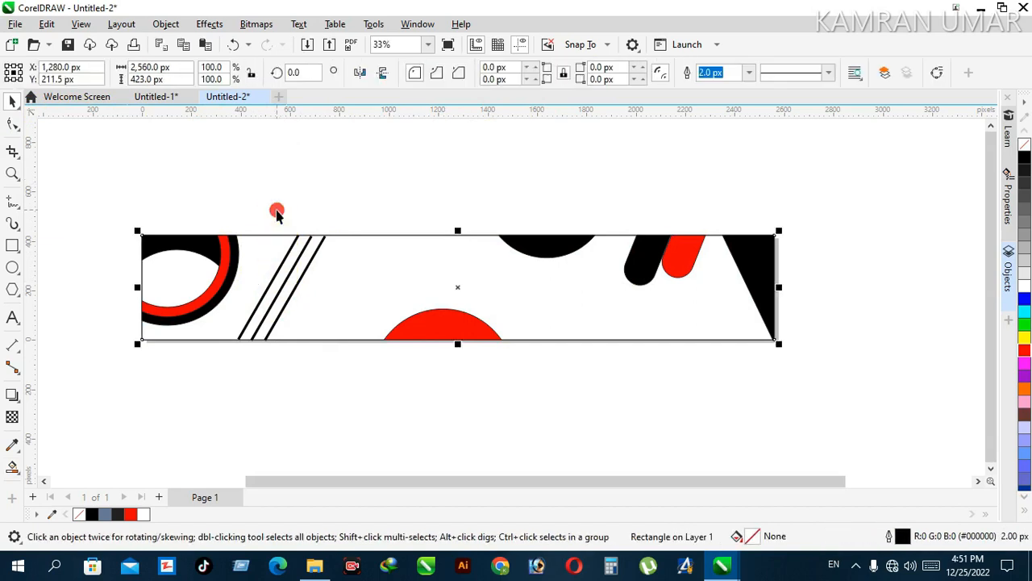
# - Try the Smart Fill between the ungrouped slanted lines and undo all the resulting blue-grey fills
pyautogui.click(274, 280)
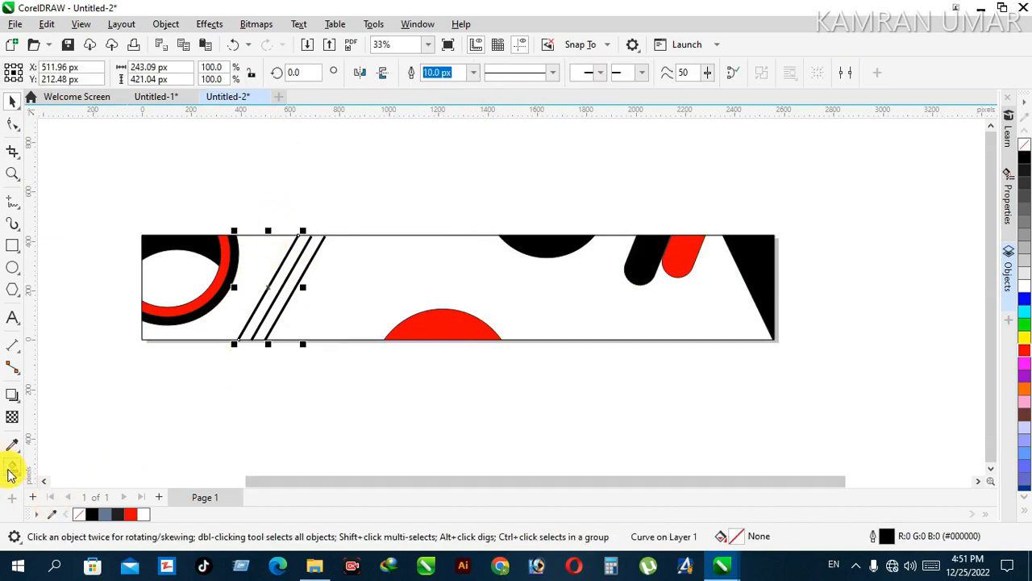
pyautogui.click(12, 466)
pyautogui.click(267, 303)
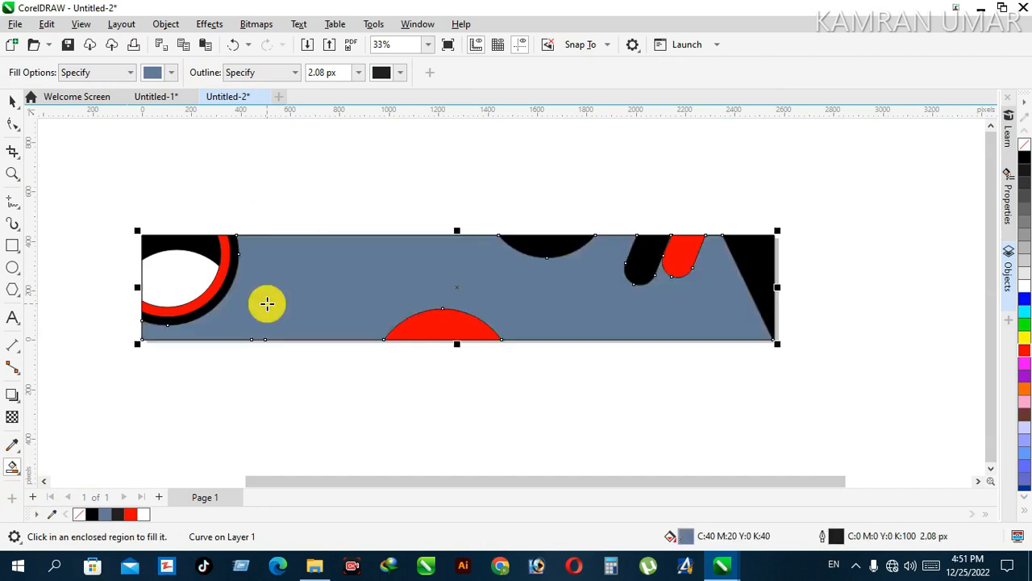
pyautogui.hotkey('ctrl', 'z')
pyautogui.click(11, 103)
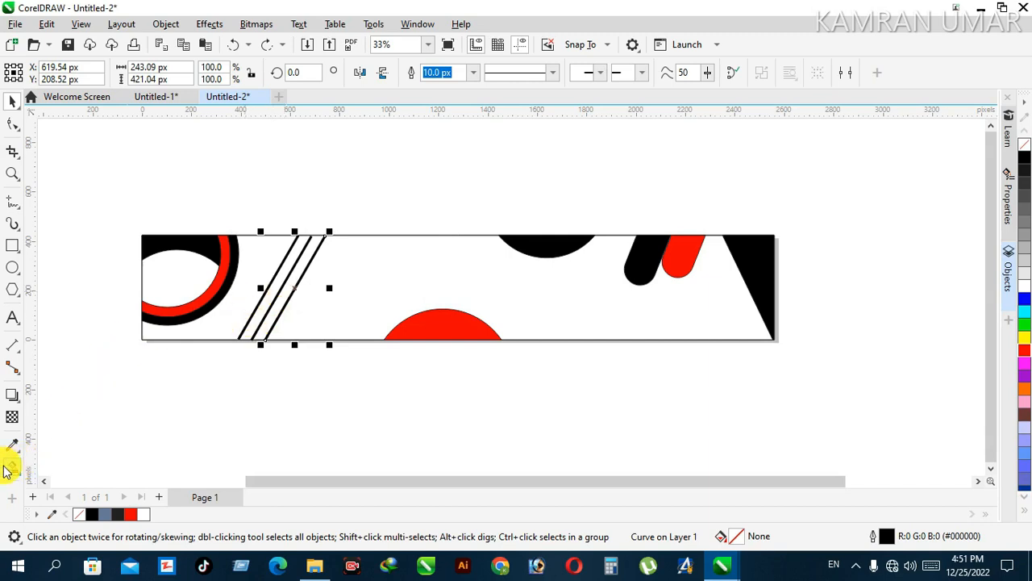
pyautogui.click(8, 469)
pyautogui.click(279, 305)
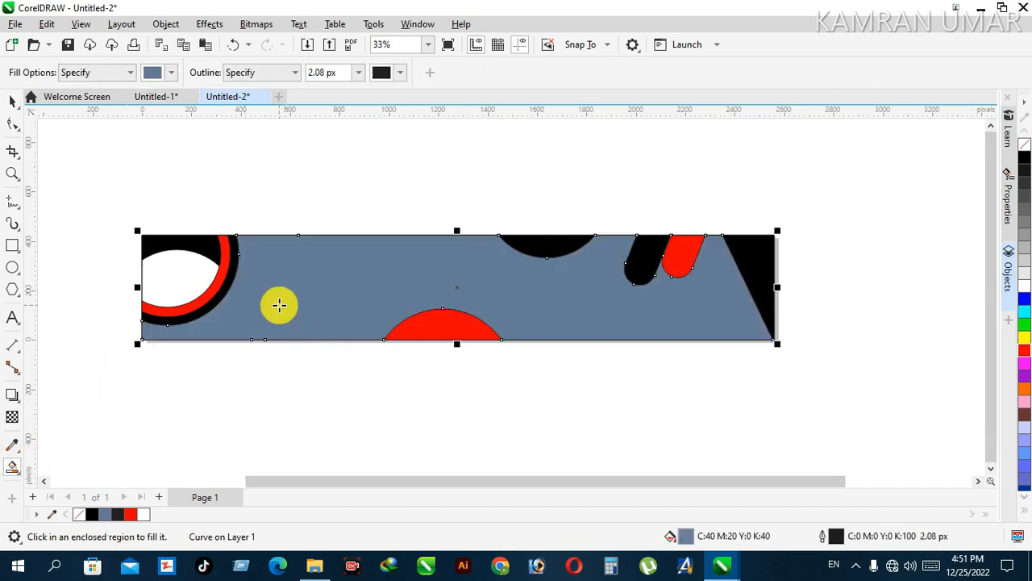
pyautogui.hotkey('ctrl', 'z')
pyautogui.click(289, 196)
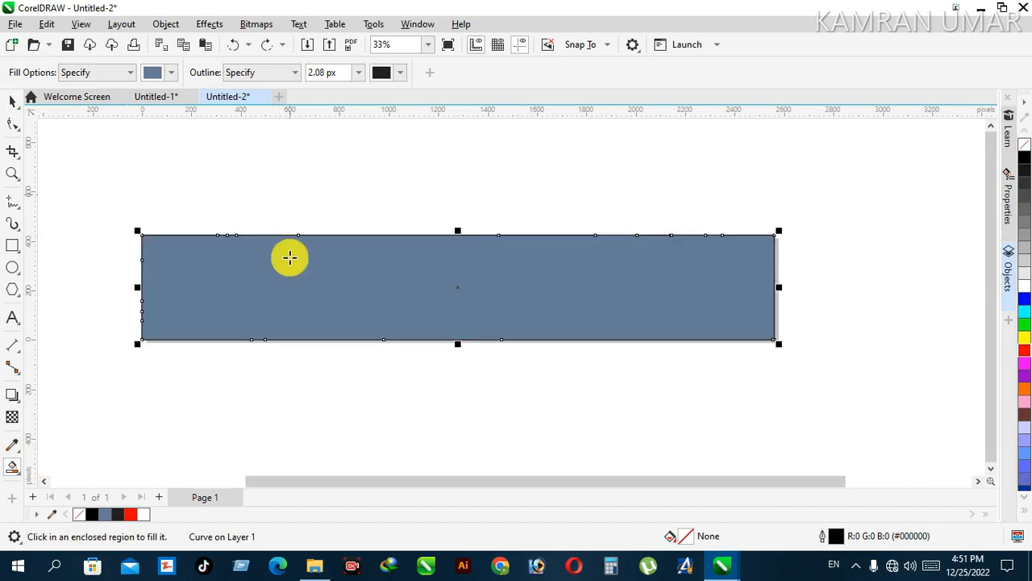
pyautogui.hotkey('ctrl', 'z')
# - Apply a red (#FF0000) fill to the middle and right slanted lines
pyautogui.press('space')
pyautogui.click(289, 263)
pyautogui.moveTo(241, 195); pyautogui.dragTo(323, 396)
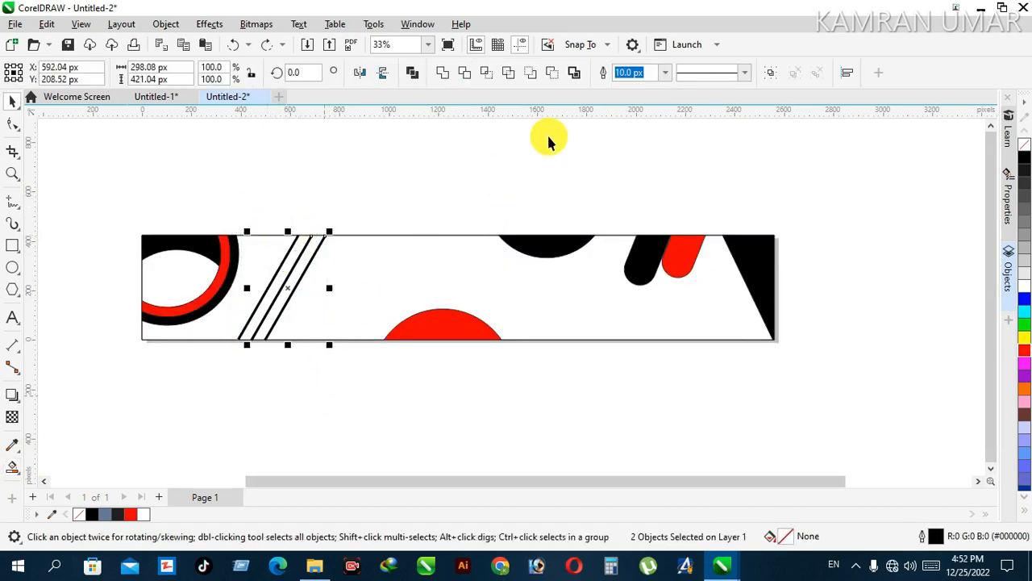
pyautogui.click(1025, 351)
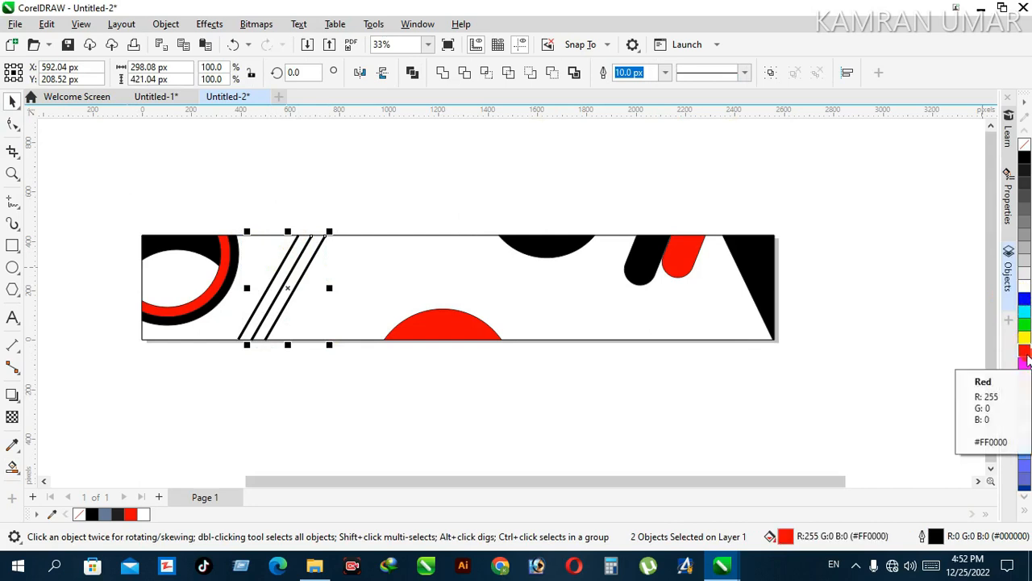
pyautogui.click(275, 299)
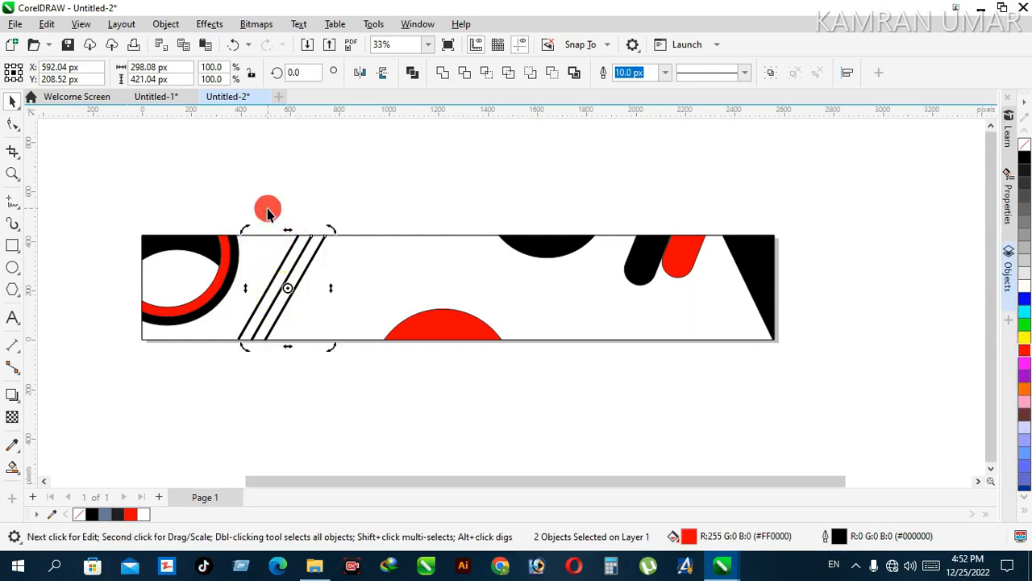
pyautogui.click(269, 212)
pyautogui.moveTo(312, 244); pyautogui.dragTo(336, 382)
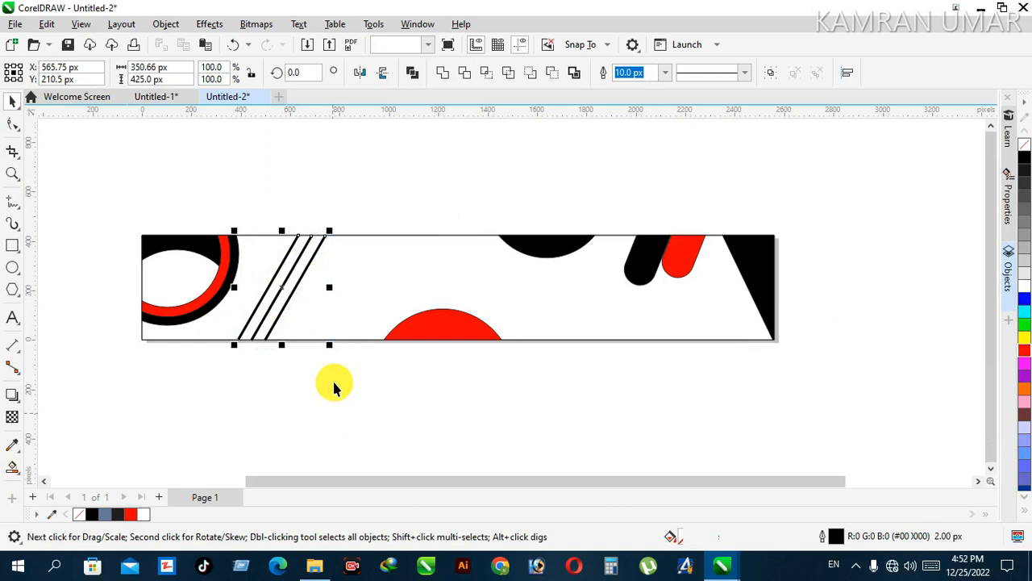
pyautogui.click(311, 266)
pyautogui.click(288, 283)
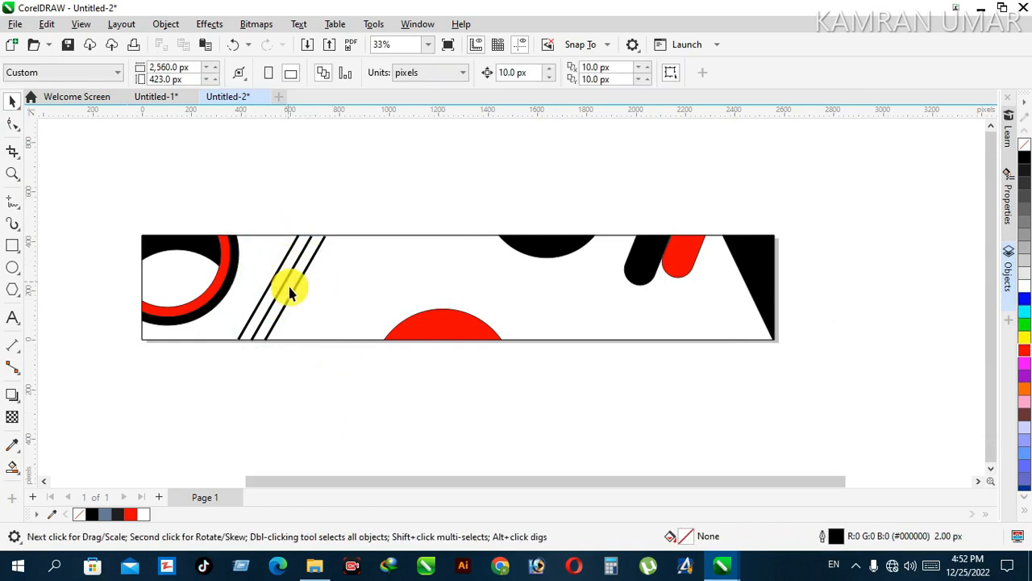
# - Set the outline colour of the middle slanted line to red (#FF0000)
pyautogui.click(292, 298)
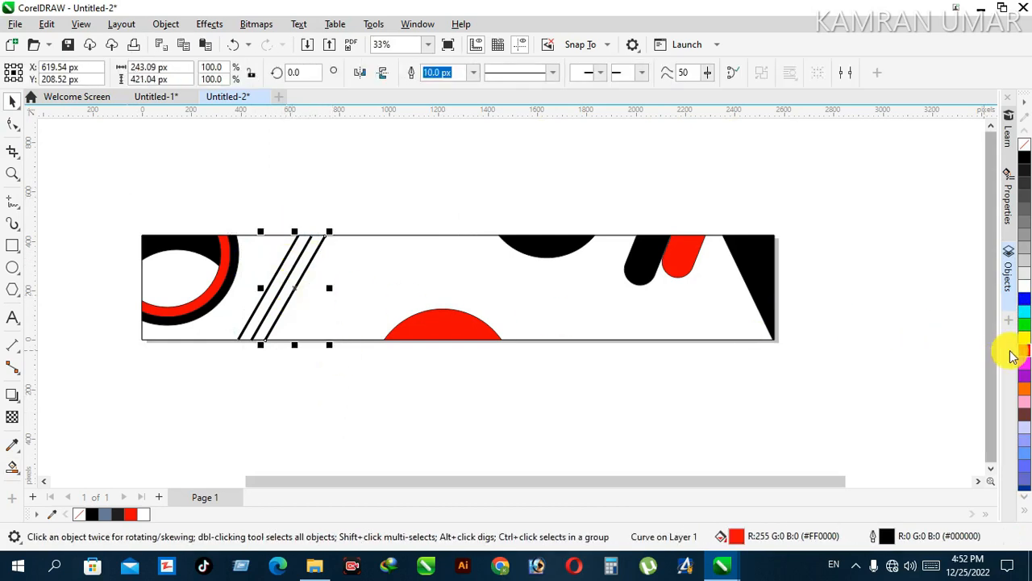
pyautogui.click(280, 298)
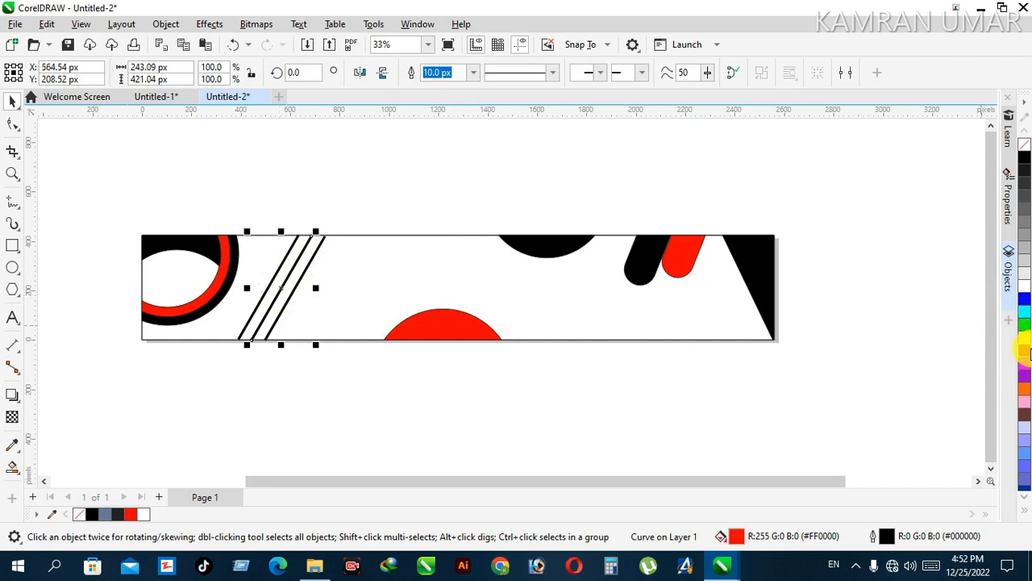
pyautogui.rightClick(1024, 349)
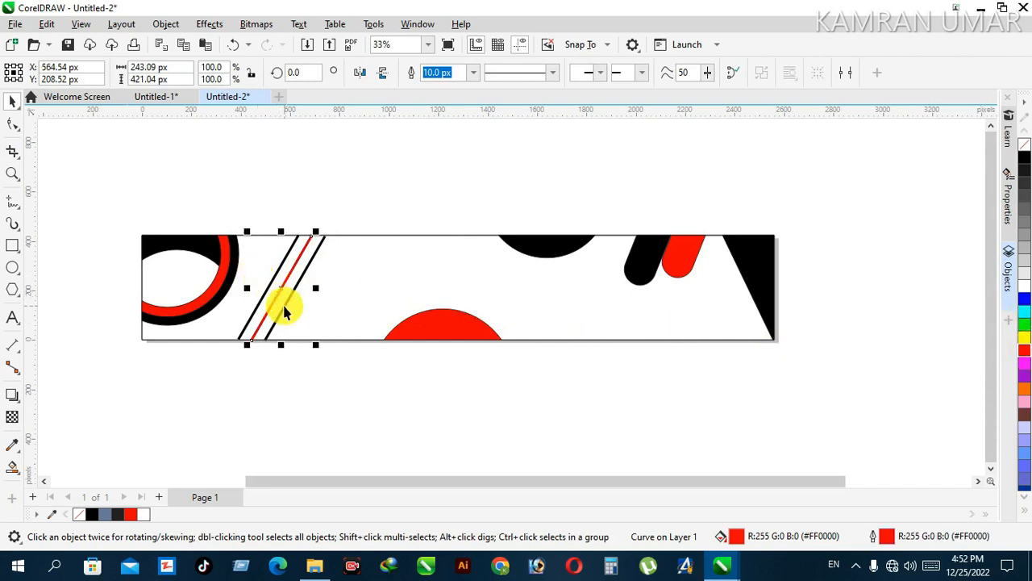
pyautogui.click(314, 168)
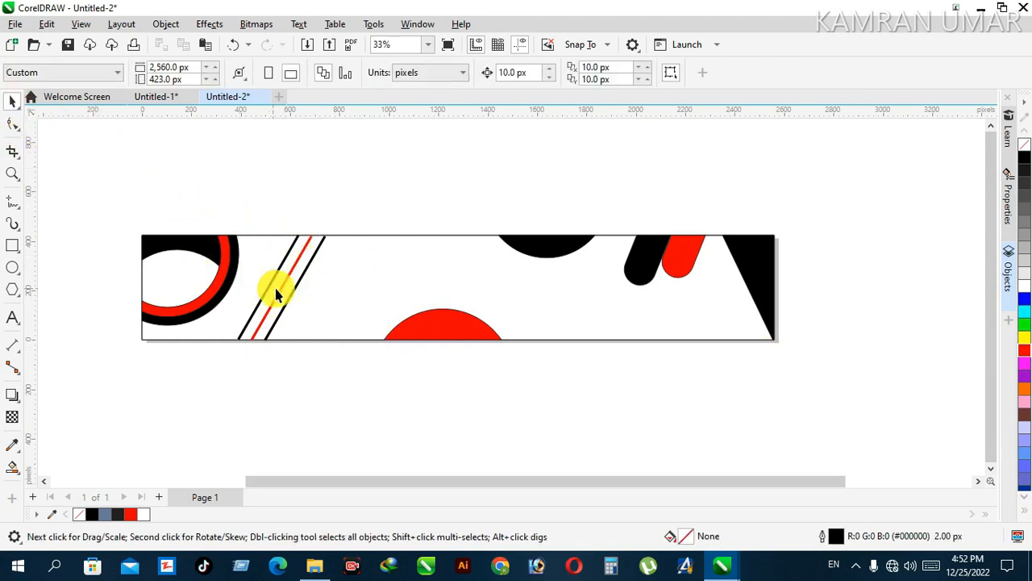
pyautogui.click(292, 261)
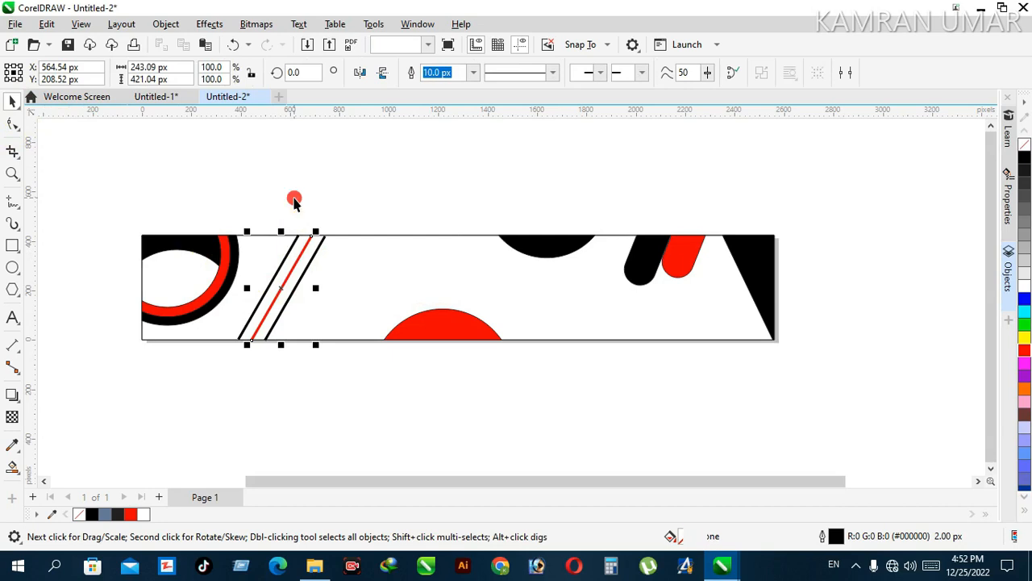
pyautogui.click(294, 201)
pyautogui.click(294, 261)
pyautogui.click(301, 202)
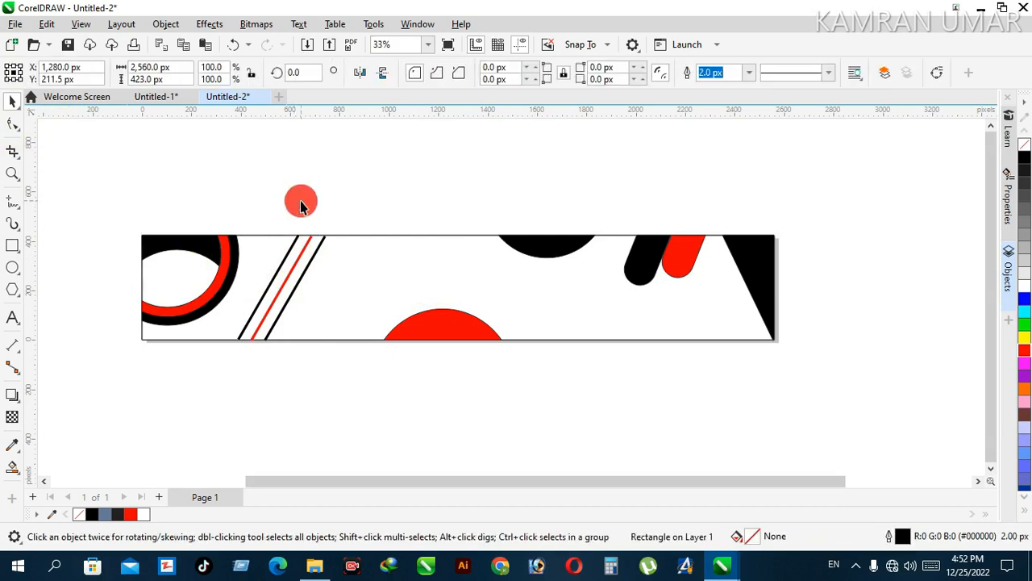
# - Nudge the red middle slanted line 30 px left, closer to the left black line
pyautogui.click(295, 255)
pyautogui.click(293, 219)
pyautogui.click(293, 256)
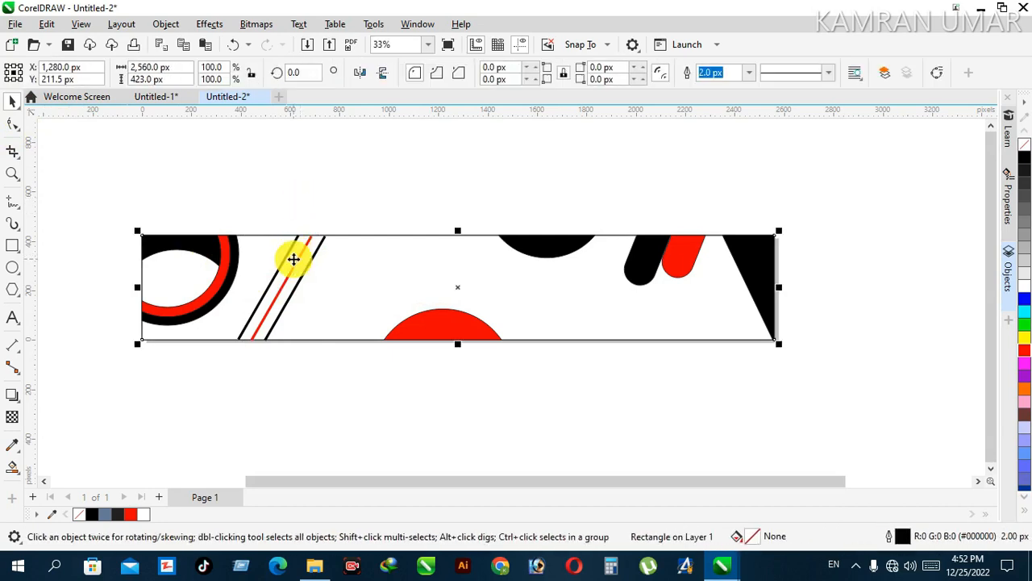
pyautogui.click(309, 229)
pyautogui.click(306, 260)
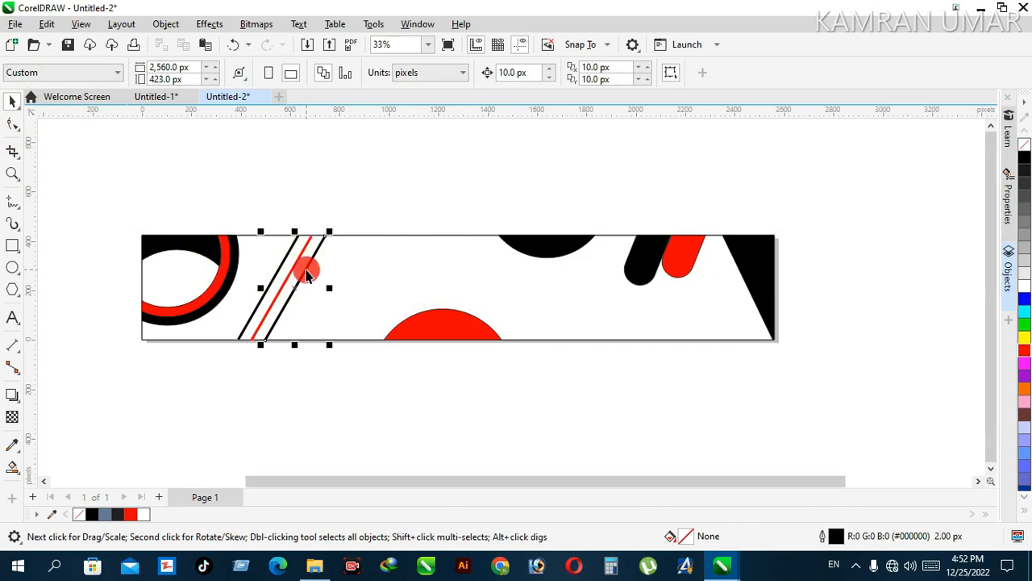
pyautogui.click(302, 230)
pyautogui.click(302, 251)
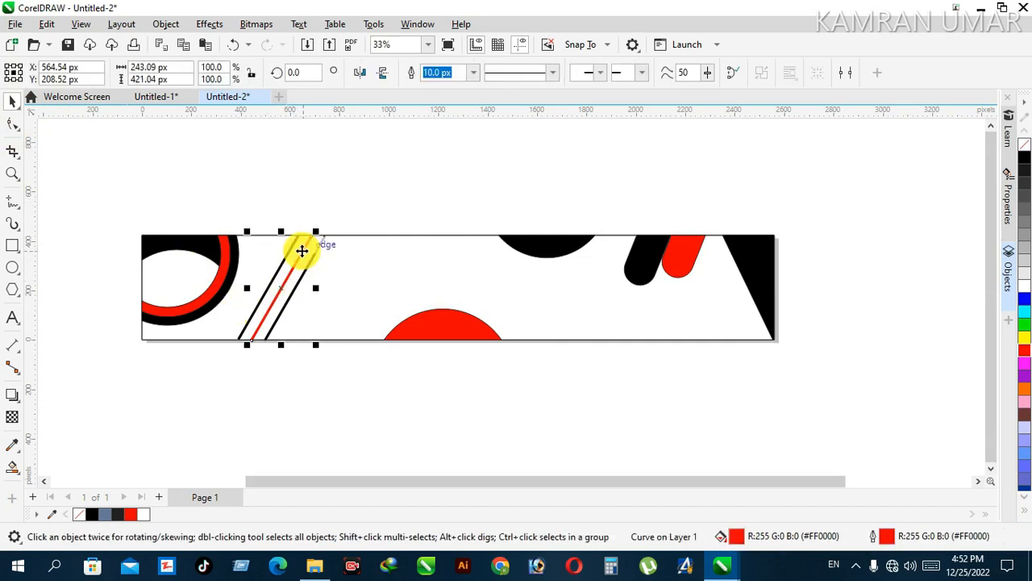
pyautogui.press('Left')
pyautogui.press('Left')
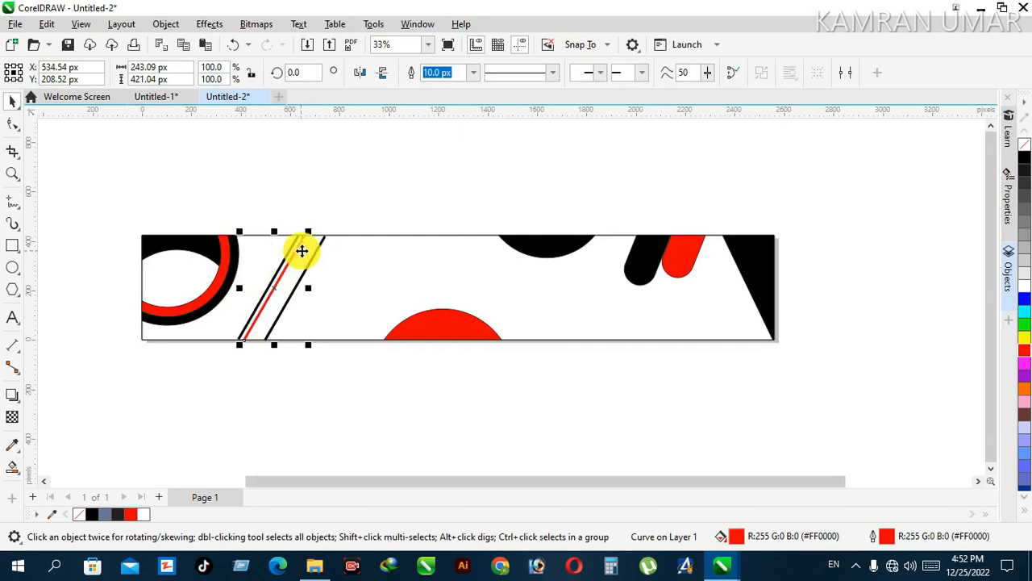
# - Nudge the right black slanted line left until it sits close beside the red line, at X 559.54 px
pyautogui.click(304, 275)
pyautogui.press('Left')
pyautogui.press('Left')
pyautogui.press('Left')
pyautogui.press('Left')
pyautogui.press('Left')
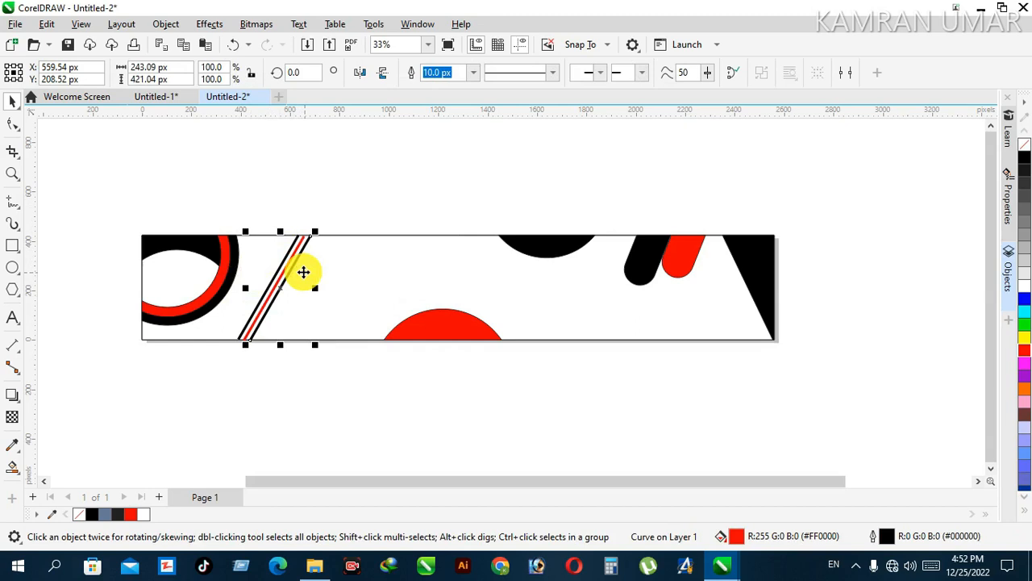
# - Select all three slanted lines together and combine them into a single curve
pyautogui.click(299, 207)
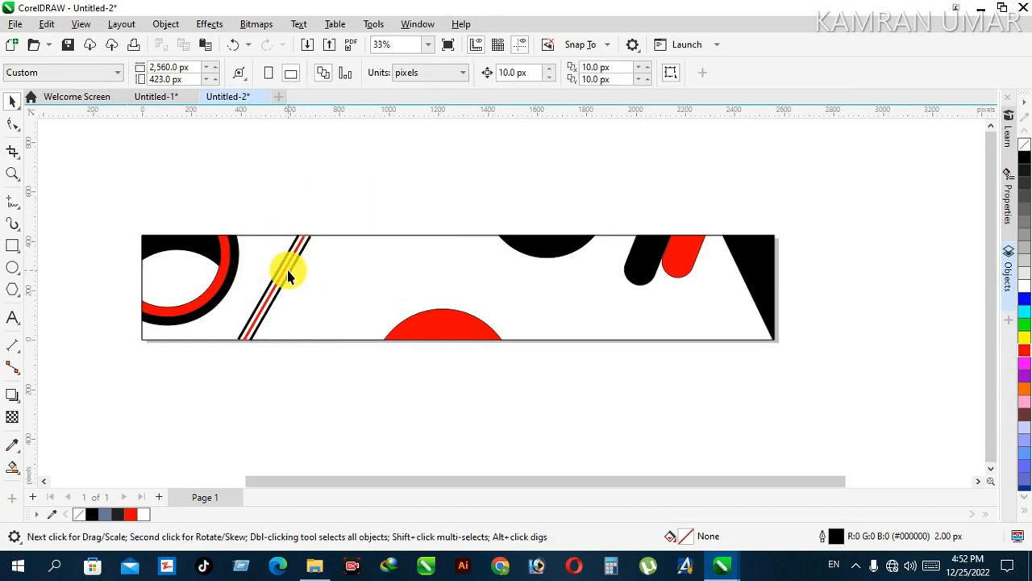
pyautogui.moveTo(305, 421); pyautogui.dragTo(305, 420)
pyautogui.moveTo(303, 256); pyautogui.dragTo(346, 439)
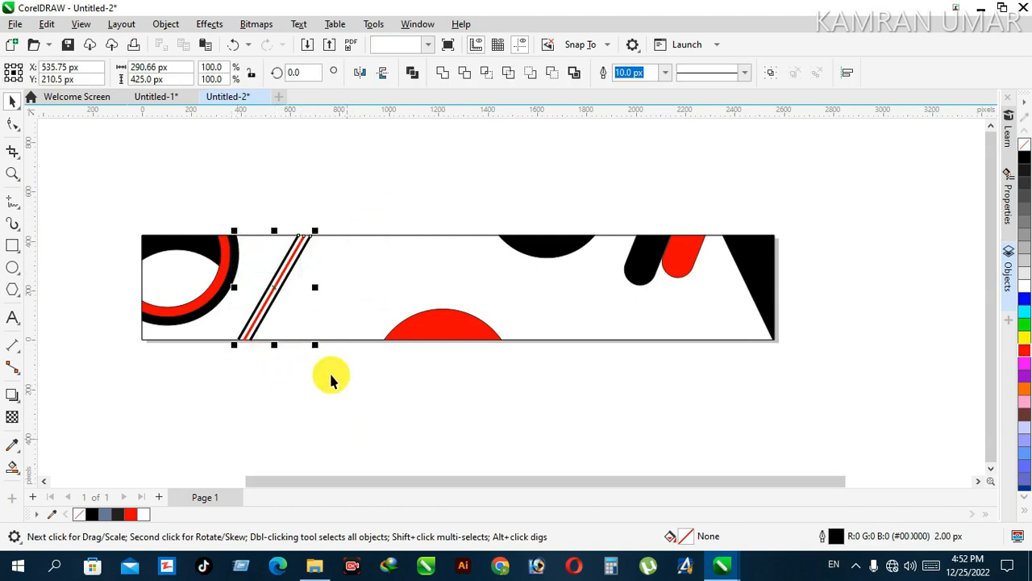
pyautogui.click(413, 74)
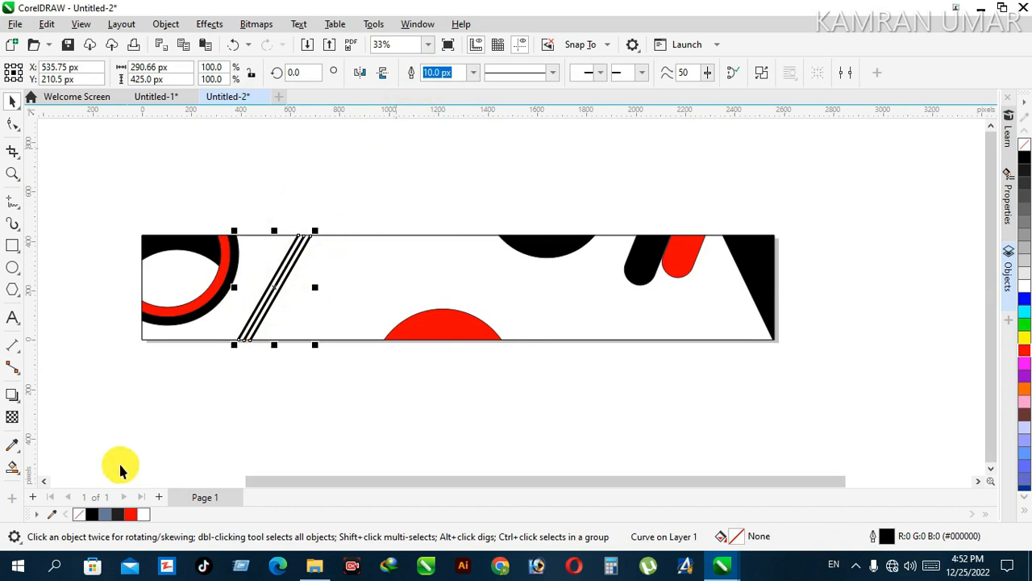
# - Try the Smart Fill between the combined slanted lines and undo the resulting blue-grey fill
pyautogui.click(12, 468)
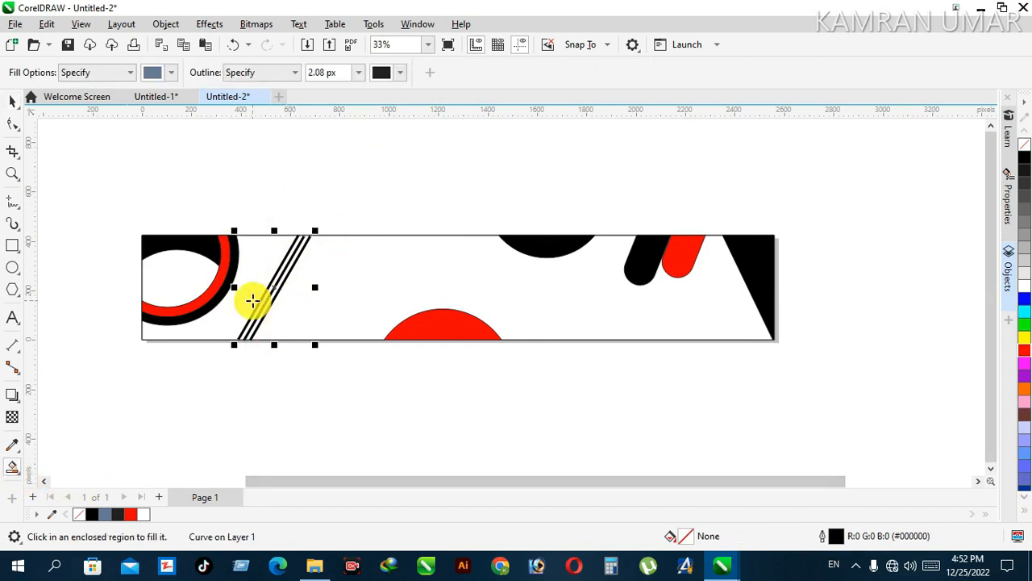
pyautogui.click(256, 321)
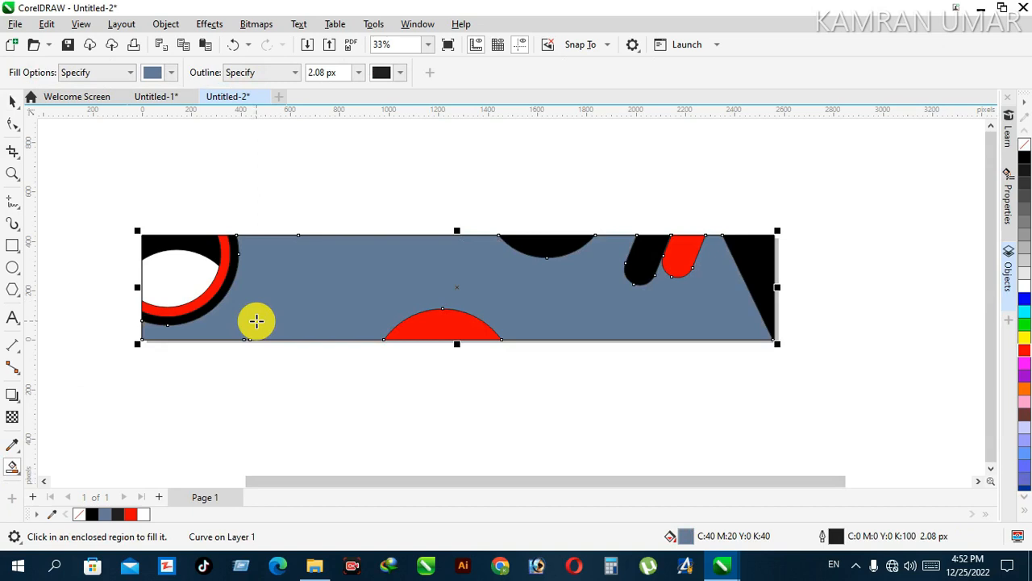
pyautogui.hotkey('ctrl', 'z')
pyautogui.press('space')
# - Break the combined slanted lines apart into separate curves and clear the selection
pyautogui.click(272, 288)
pyautogui.click(273, 288)
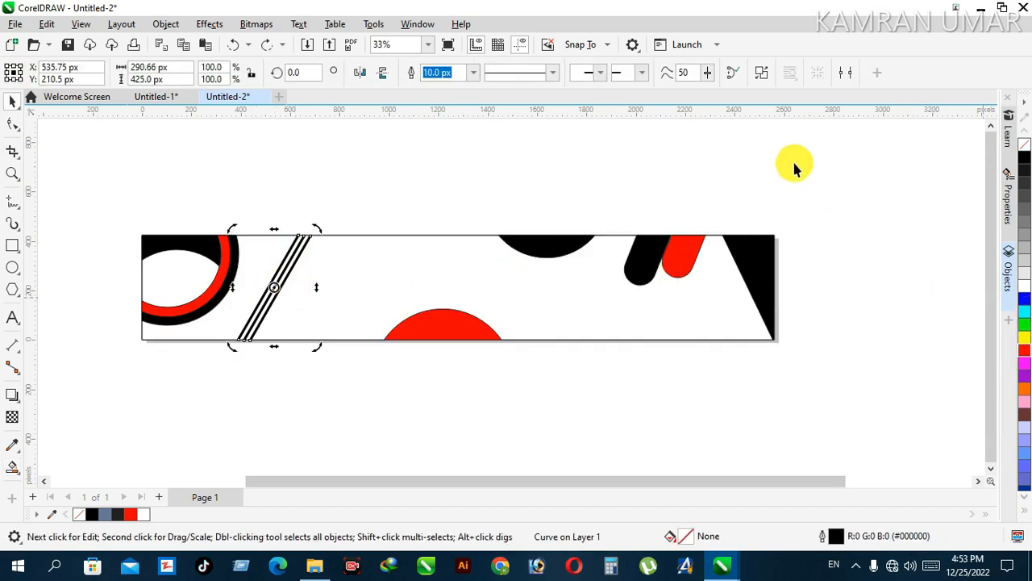
pyautogui.click(283, 267)
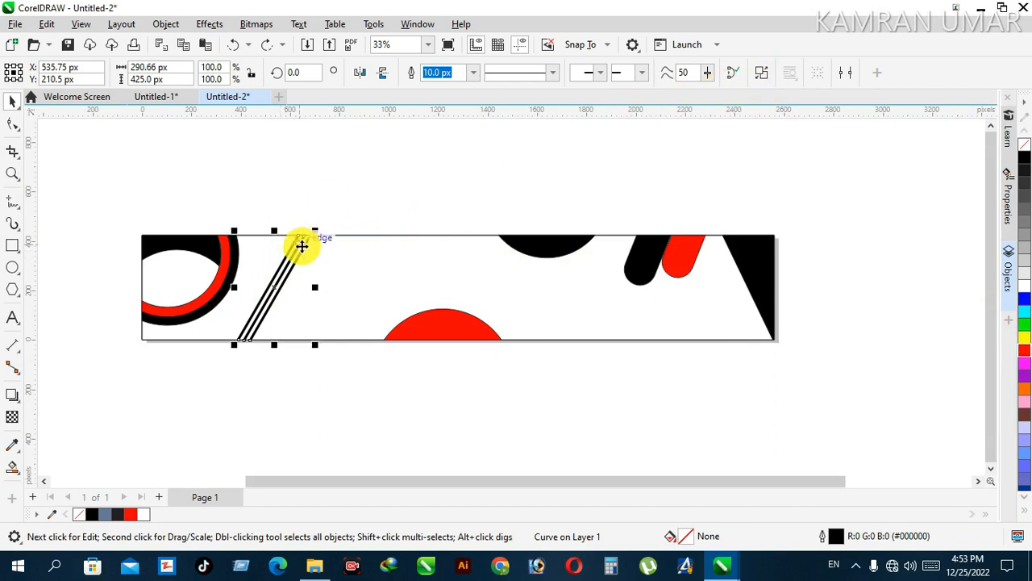
pyautogui.click(316, 170)
pyautogui.moveTo(234, 213); pyautogui.dragTo(316, 408)
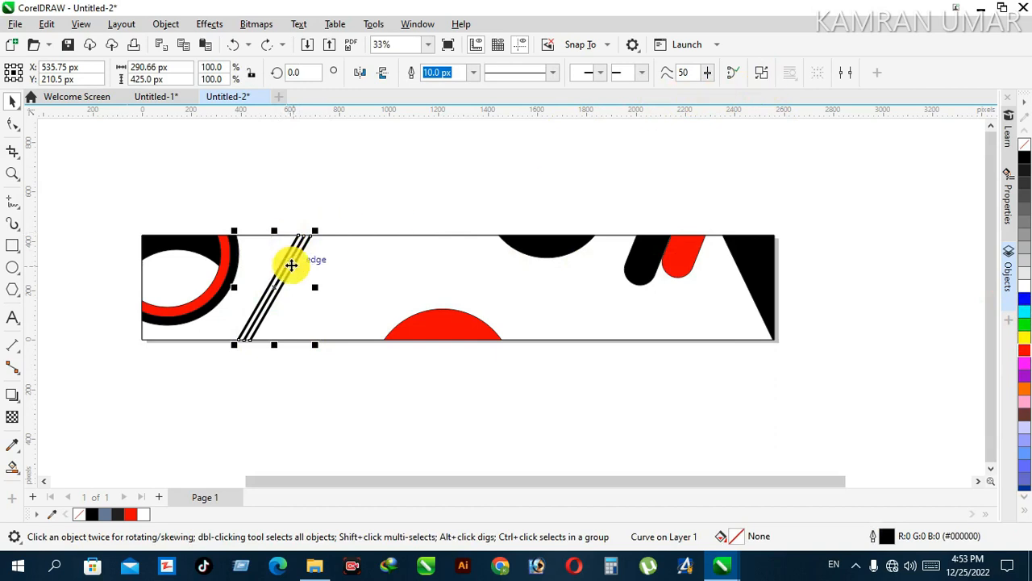
pyautogui.rightClick(291, 265)
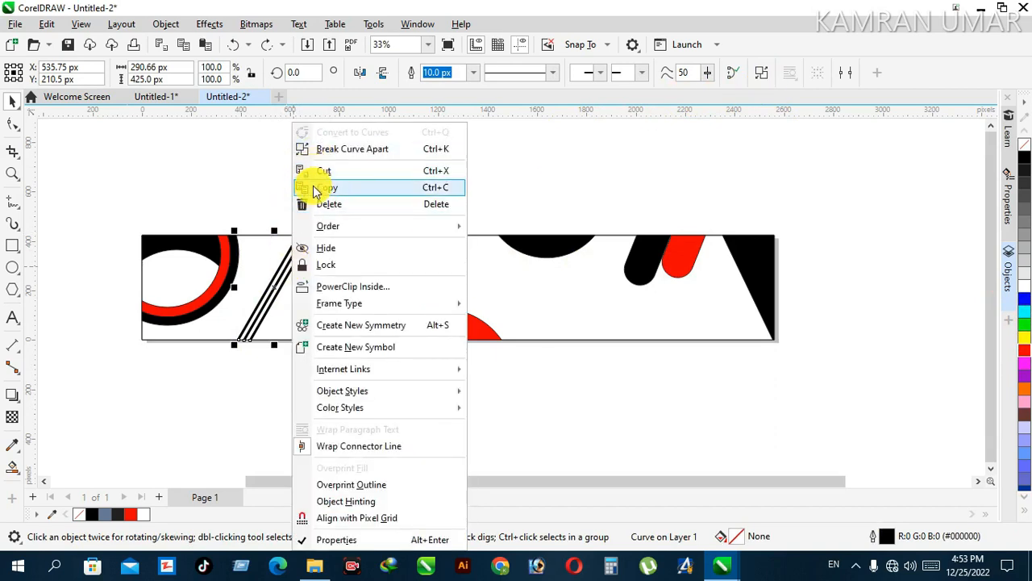
pyautogui.click(310, 149)
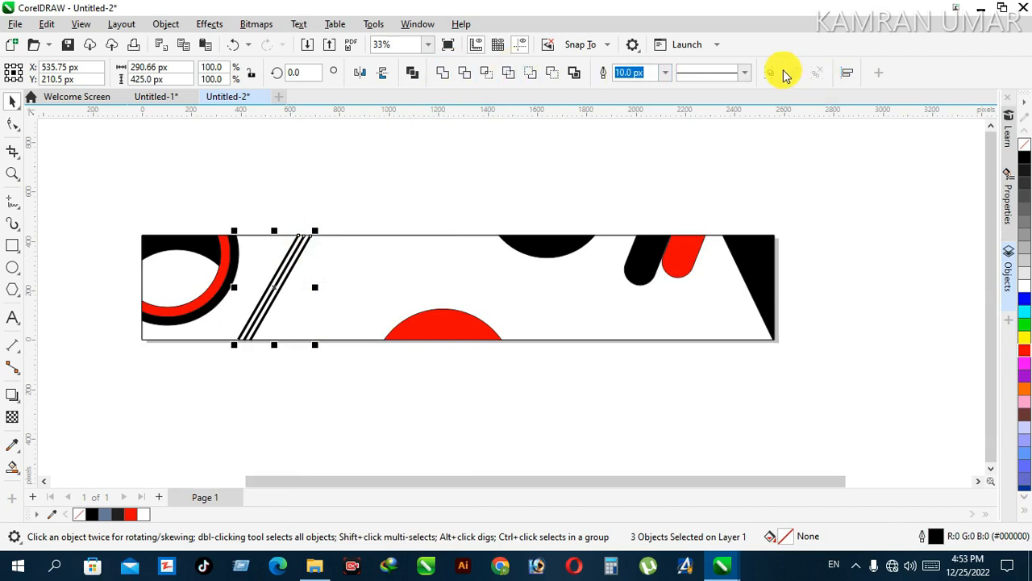
pyautogui.click(560, 134)
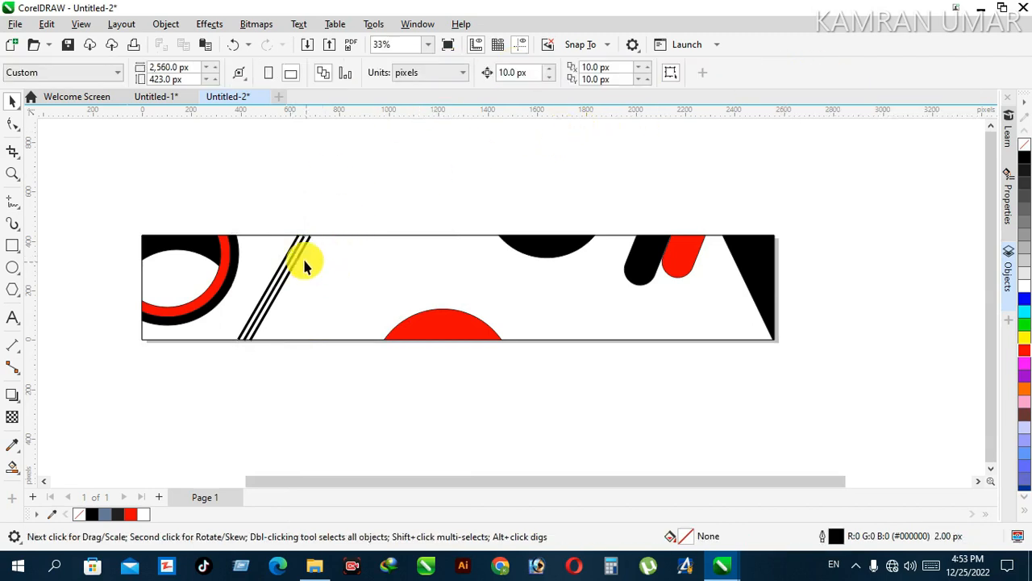
# - Set the outline colour of the right and left slanted lines to red, leaving the middle line black
pyautogui.click(300, 260)
pyautogui.rightClick(1010, 354)
pyautogui.click(281, 259)
pyautogui.click(281, 261)
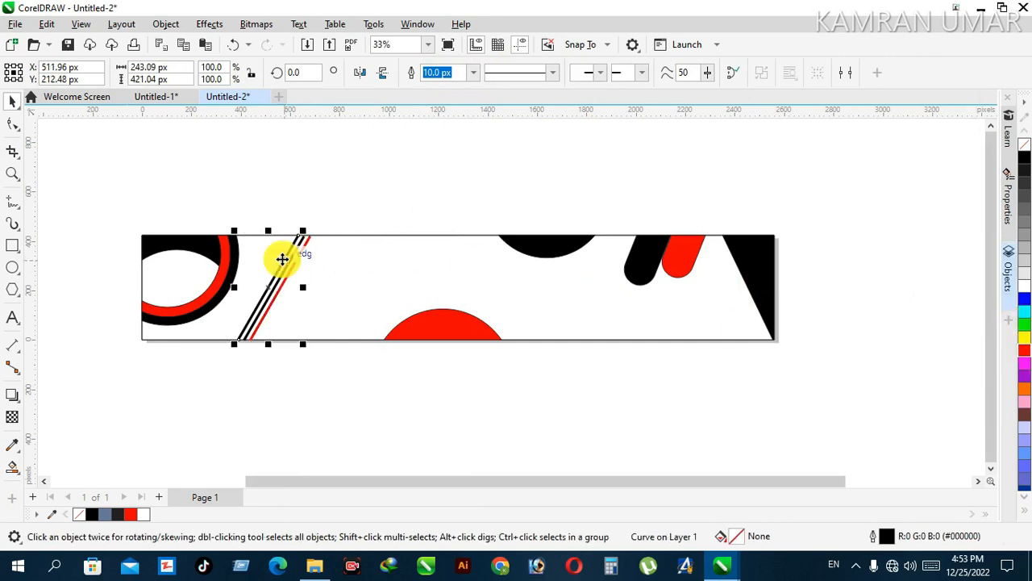
pyautogui.rightClick(1026, 351)
pyautogui.click(298, 275)
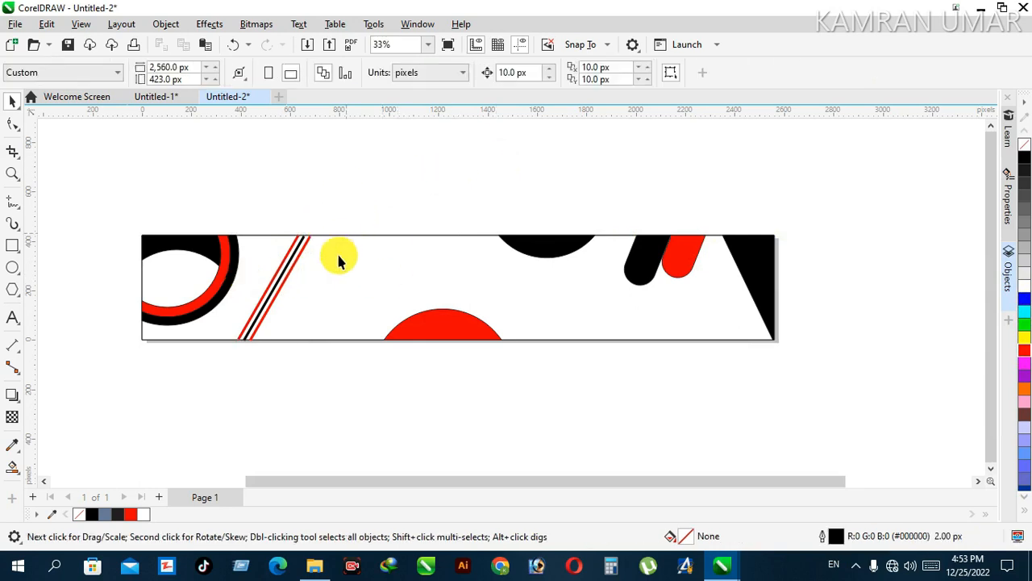
# - Try moving the red circle segment 30 px down over the banner's lower edge, and move it back up
pyautogui.click(449, 335)
pyautogui.press('Down')
pyautogui.press('Down')
pyautogui.press('Down')
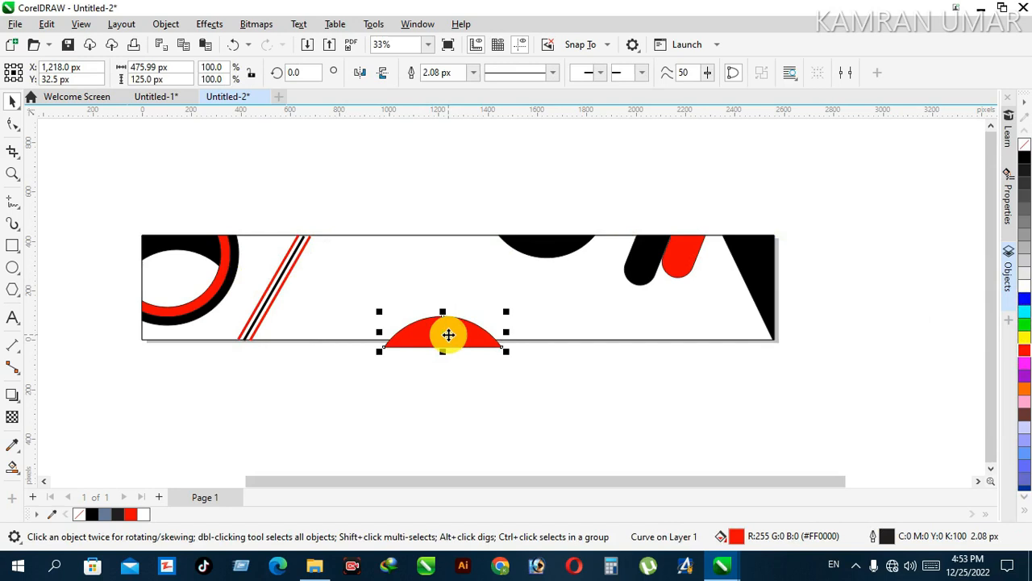
pyautogui.click(471, 218)
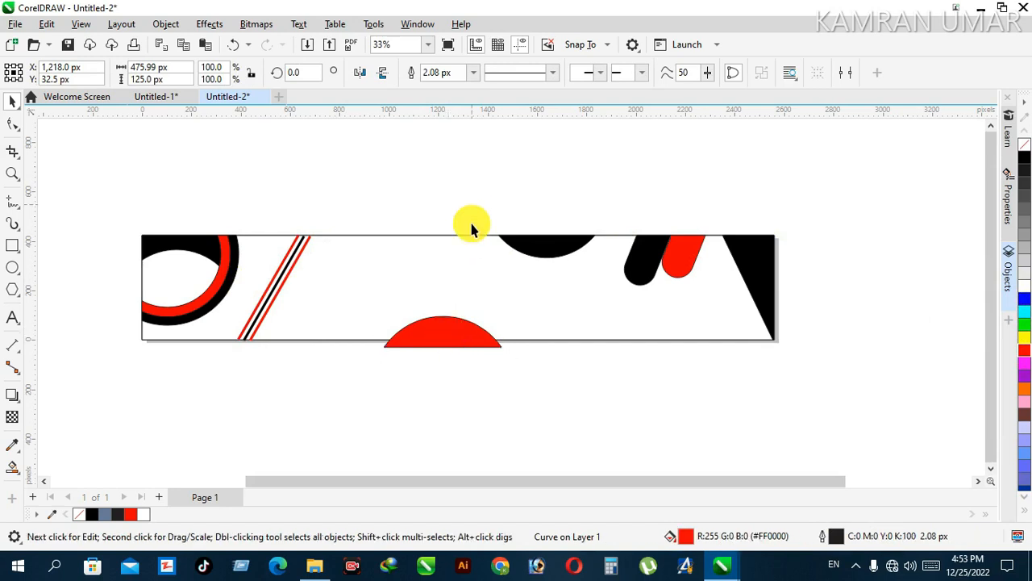
pyautogui.click(461, 329)
pyautogui.press('Up')
pyautogui.press('Up')
pyautogui.press('Up')
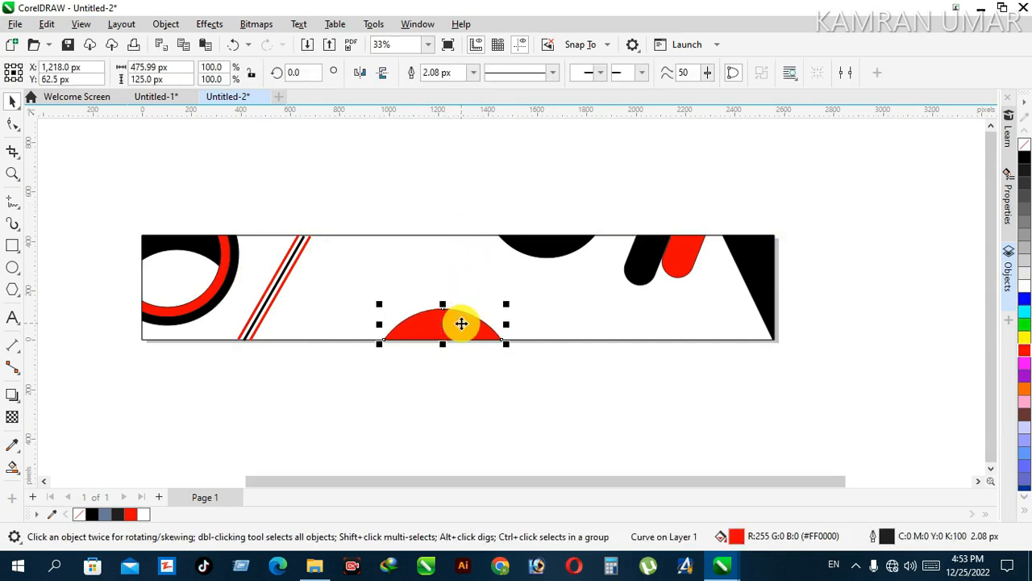
pyautogui.click(438, 185)
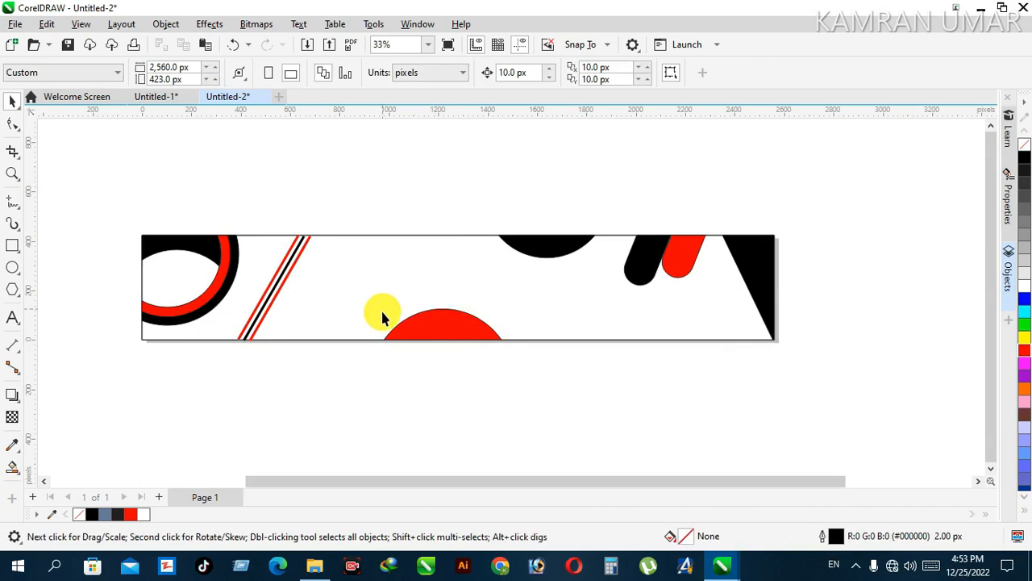
pyautogui.click(305, 284)
pyautogui.click(334, 203)
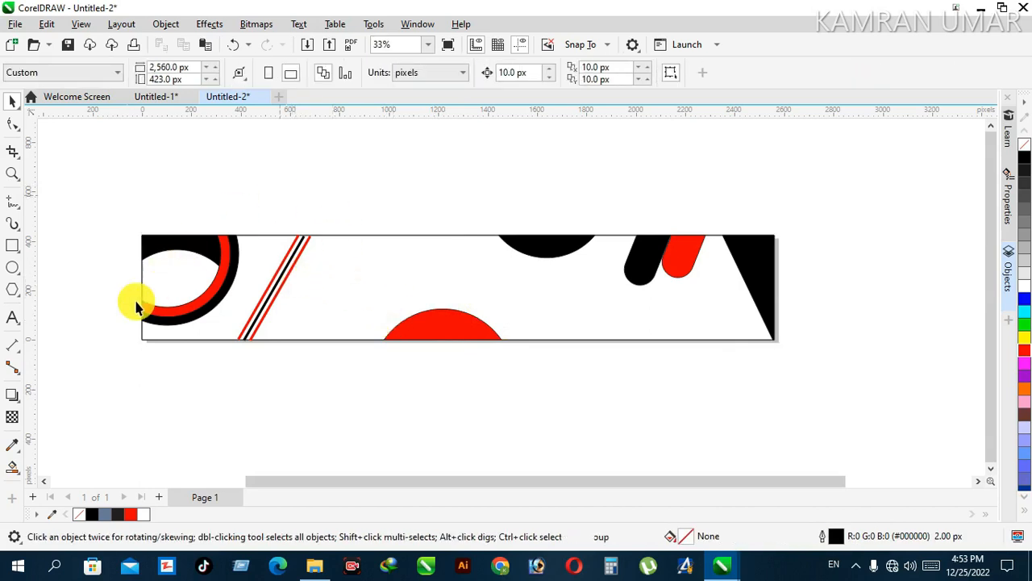
# - Add a text line reading "OFFICIAL" followed by a space above the banner, using the on-screen keyboard
pyautogui.click(13, 319)
pyautogui.click(299, 169)
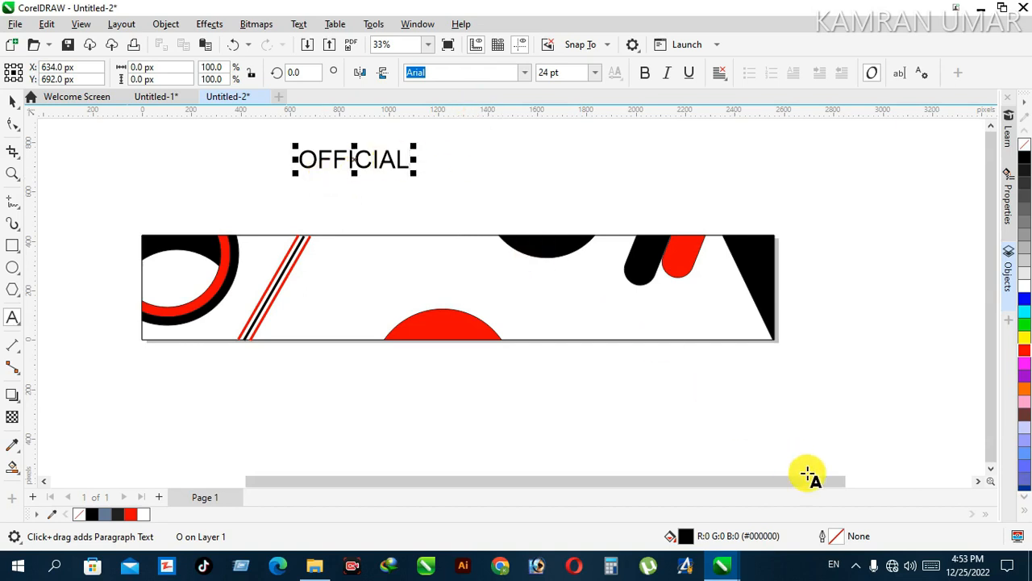
pyautogui.click(926, 564)
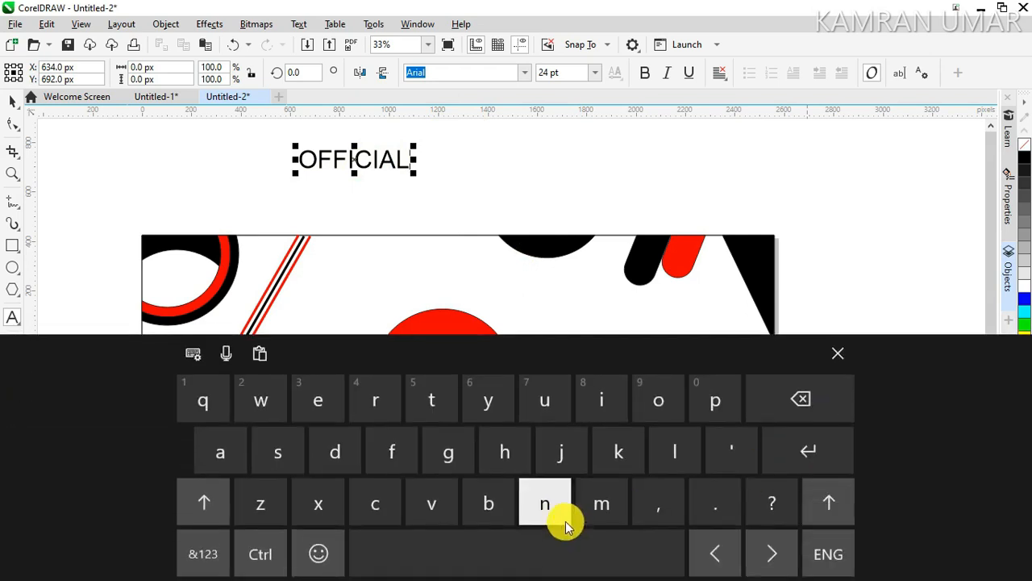
pyautogui.click(560, 548)
pyautogui.click(378, 503)
pyautogui.click(505, 456)
pyautogui.click(801, 400)
pyautogui.click(801, 401)
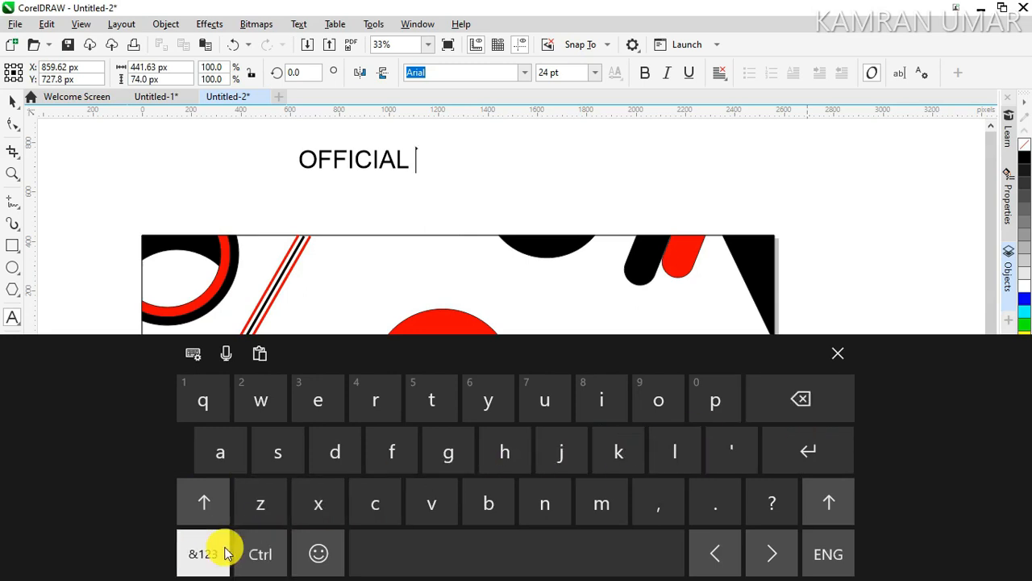
# - Append "CHAZNNEL" in capitals after "OFFICIAL" and close the on-screen keyboard
pyautogui.click(219, 554)
pyautogui.click(222, 553)
pyautogui.click(204, 502)
pyautogui.click(375, 503)
pyautogui.click(211, 501)
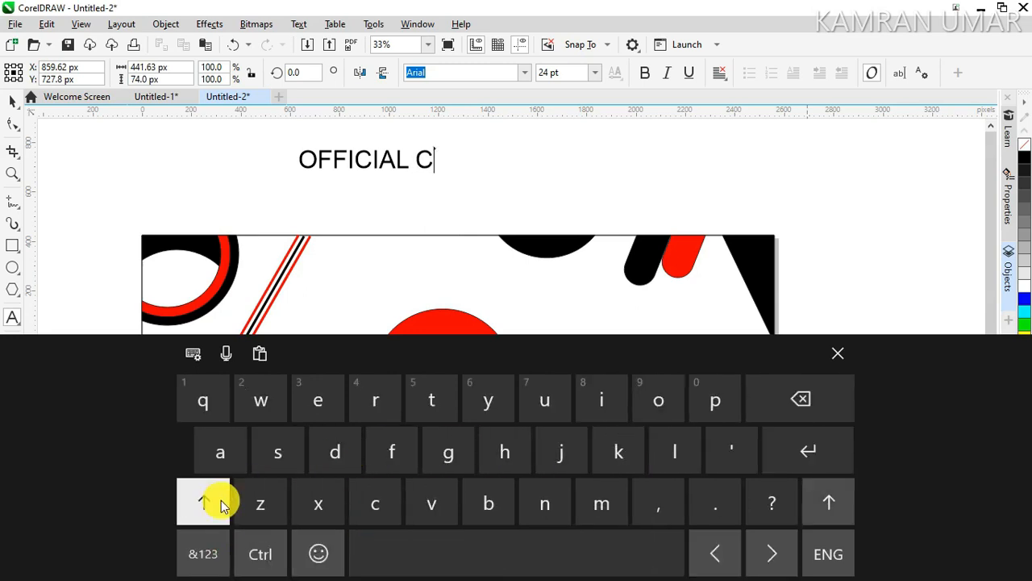
pyautogui.click(502, 453)
pyautogui.click(205, 501)
pyautogui.click(220, 450)
pyautogui.click(260, 504)
pyautogui.click(546, 504)
pyautogui.click(842, 407)
pyautogui.click(829, 501)
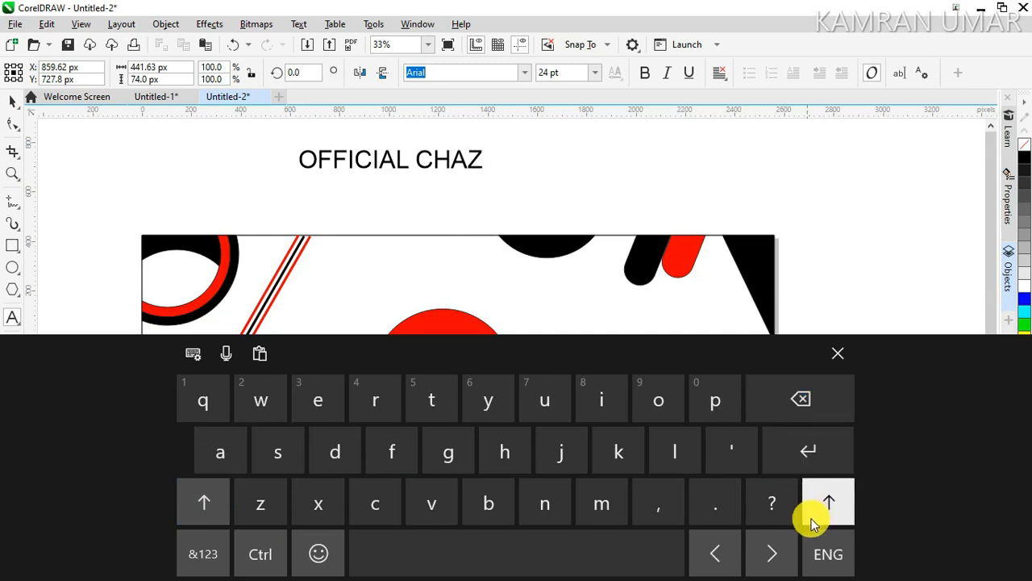
pyautogui.click(525, 503)
pyautogui.click(811, 512)
pyautogui.click(545, 502)
pyautogui.click(827, 499)
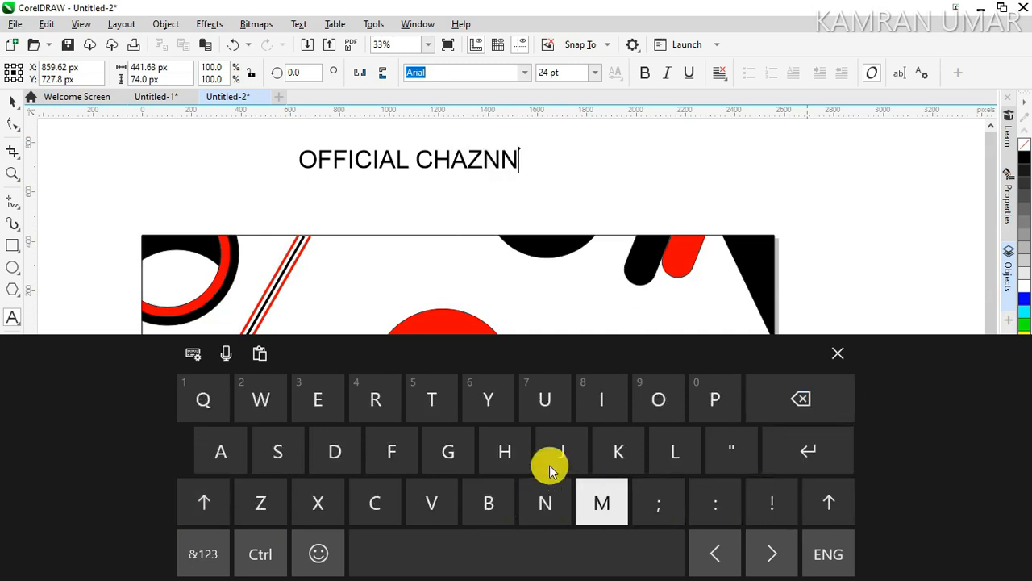
pyautogui.click(339, 400)
pyautogui.click(827, 504)
pyautogui.click(694, 460)
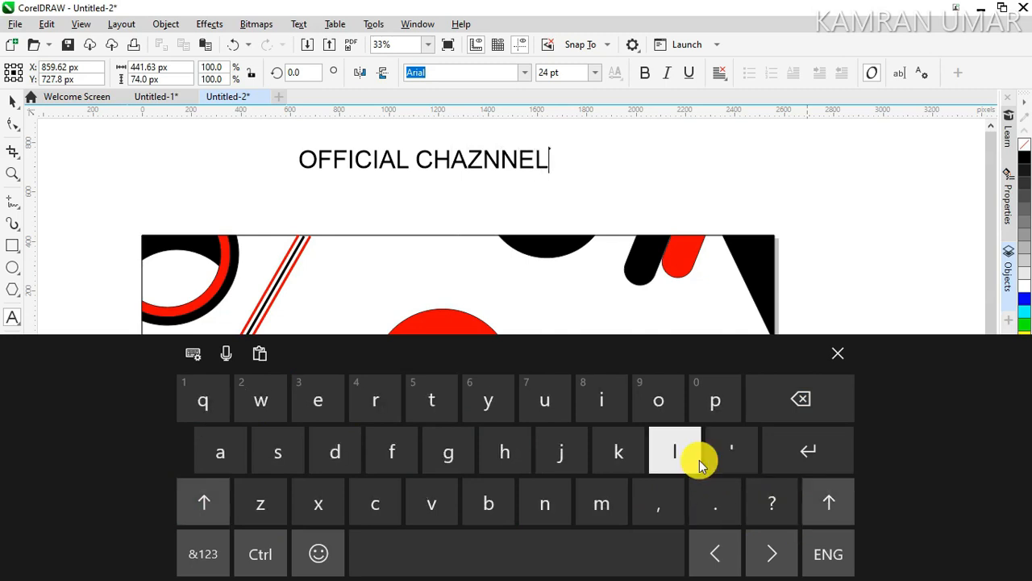
pyautogui.click(839, 352)
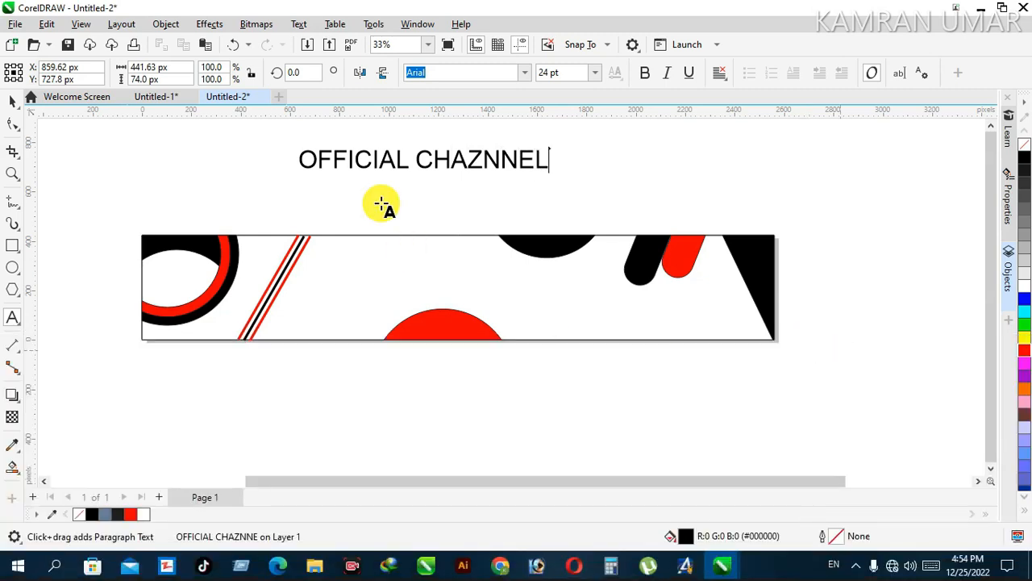
# - Remove the stray Z from the second word so the text reads "OFFICIAL CHANNEL"
pyautogui.click(488, 163)
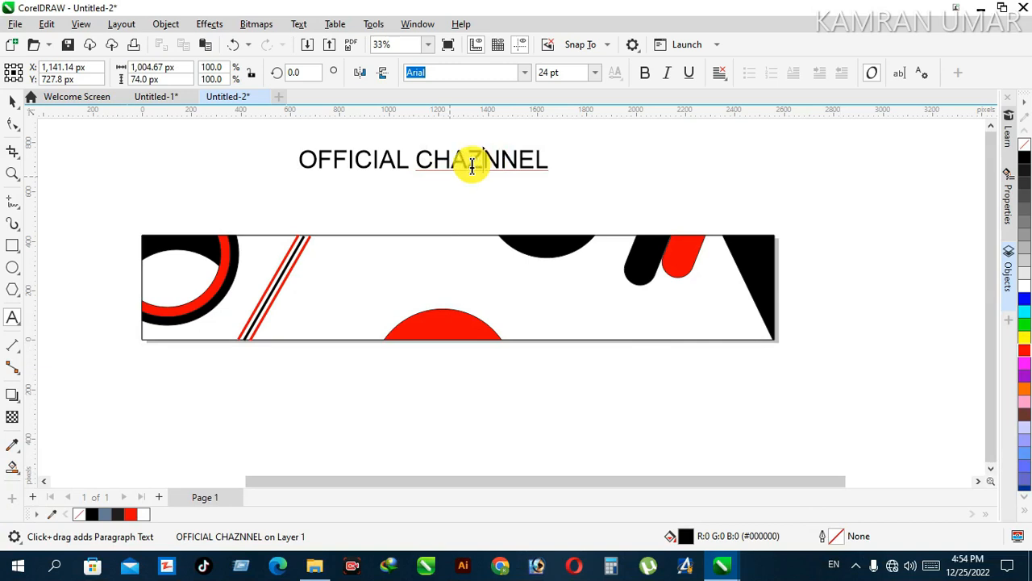
pyautogui.click(475, 166)
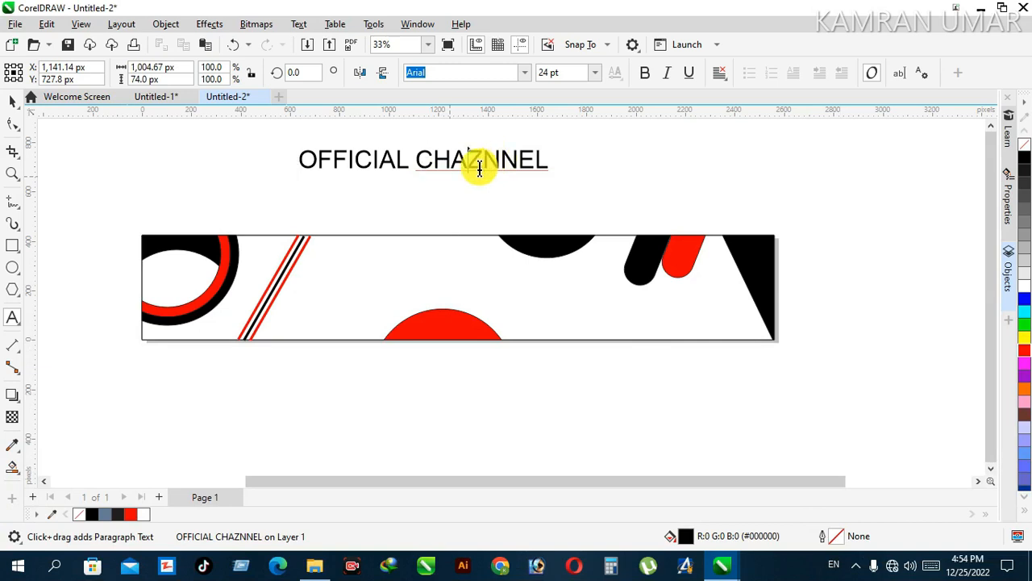
pyautogui.press('BackSpace')
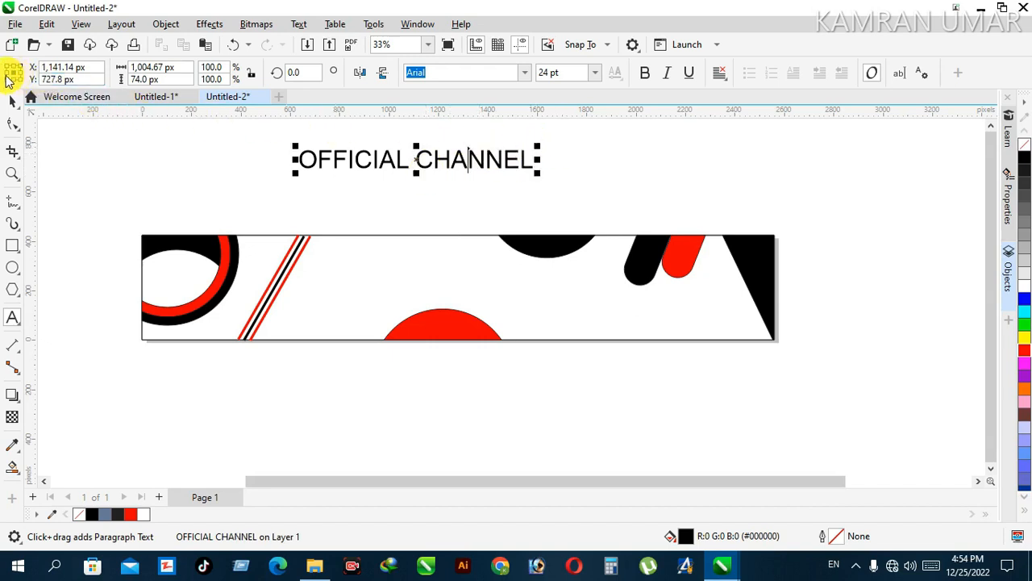
# - Format the "OFFICIAL CHANNEL" text as bold, italic and underlined
pyautogui.click(647, 76)
pyautogui.click(673, 72)
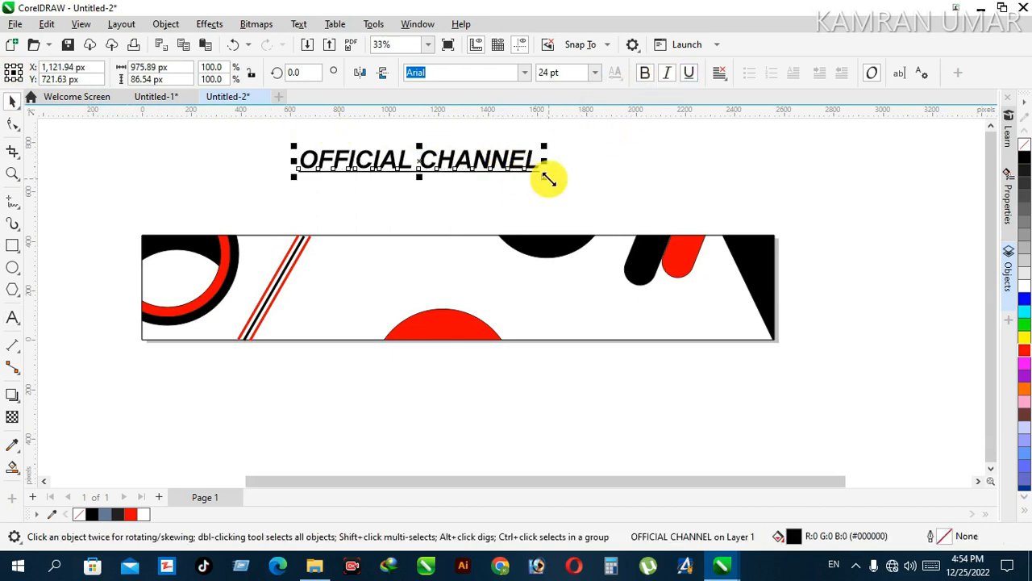
# - Shrink the "OFFICIAL CHANNEL" text to about 398 px wide and move it inside the banner's upper edge, beside the slanted stripes
pyautogui.moveTo(549, 179)
pyautogui.mouseDown()
pyautogui.moveTo(521, 169)
pyautogui.moveTo(539, 172)
pyautogui.mouseUp()
pyautogui.moveTo(444, 162); pyautogui.dragTo(423, 164)
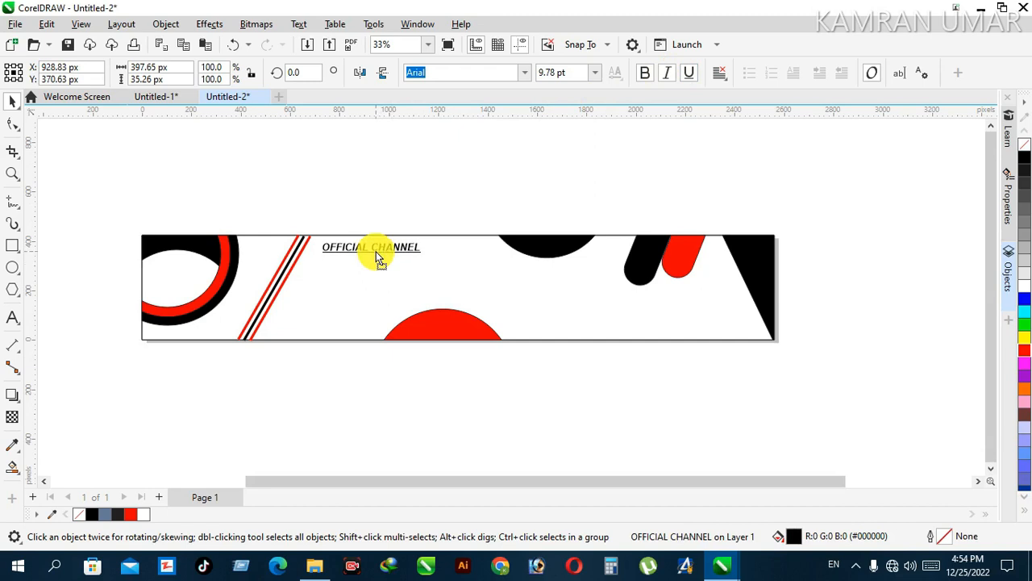
pyautogui.click(374, 232)
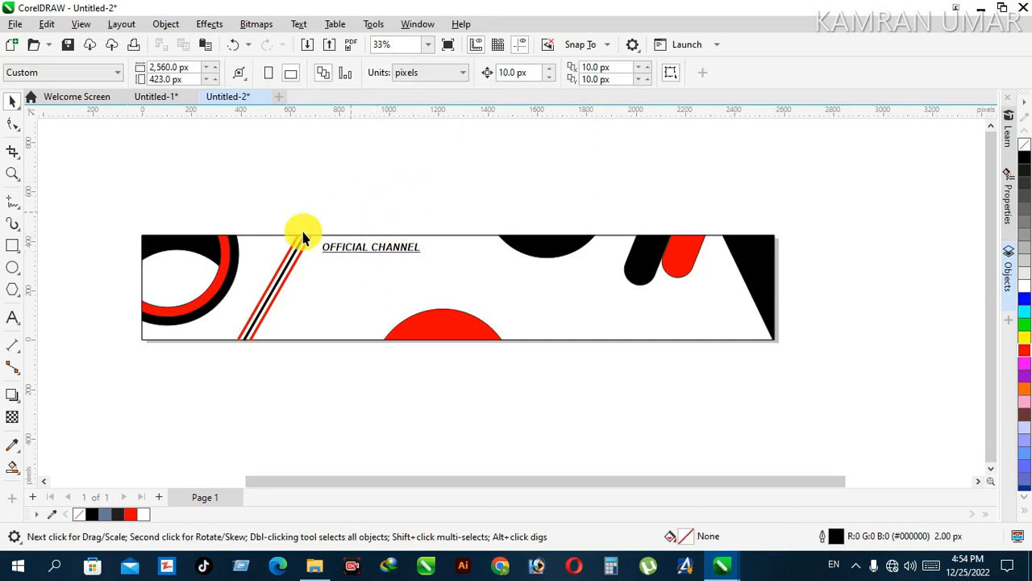
# - Add a new text line reading "S GAMING" in capitals above the banner, using the on-screen keyboard
pyautogui.click(12, 320)
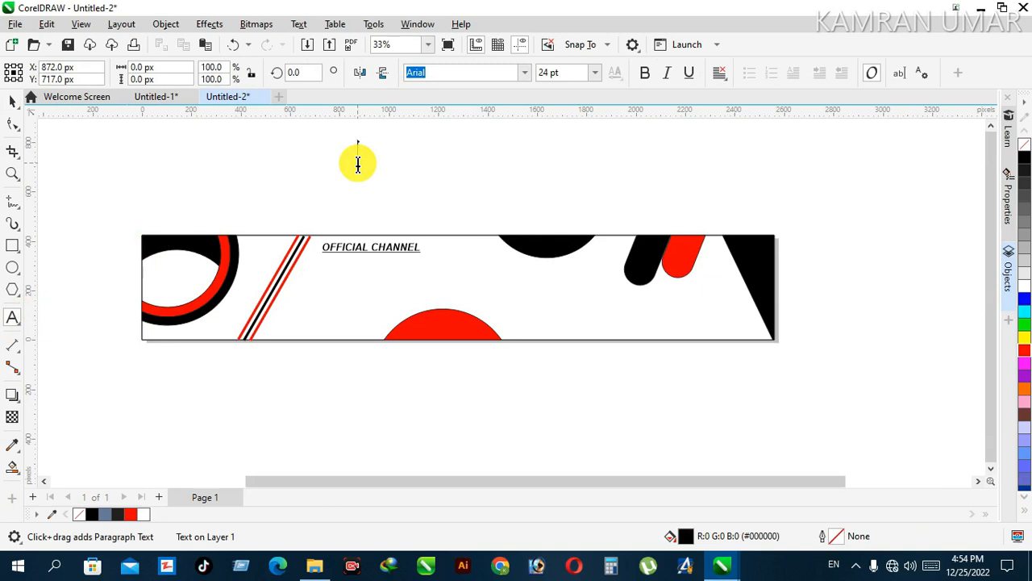
pyautogui.click(358, 165)
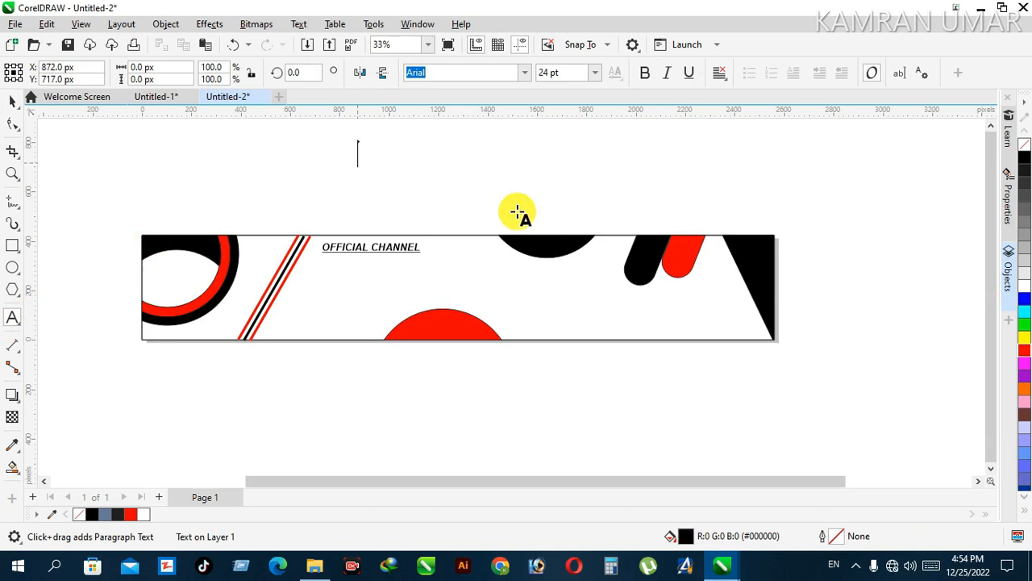
pyautogui.click(933, 560)
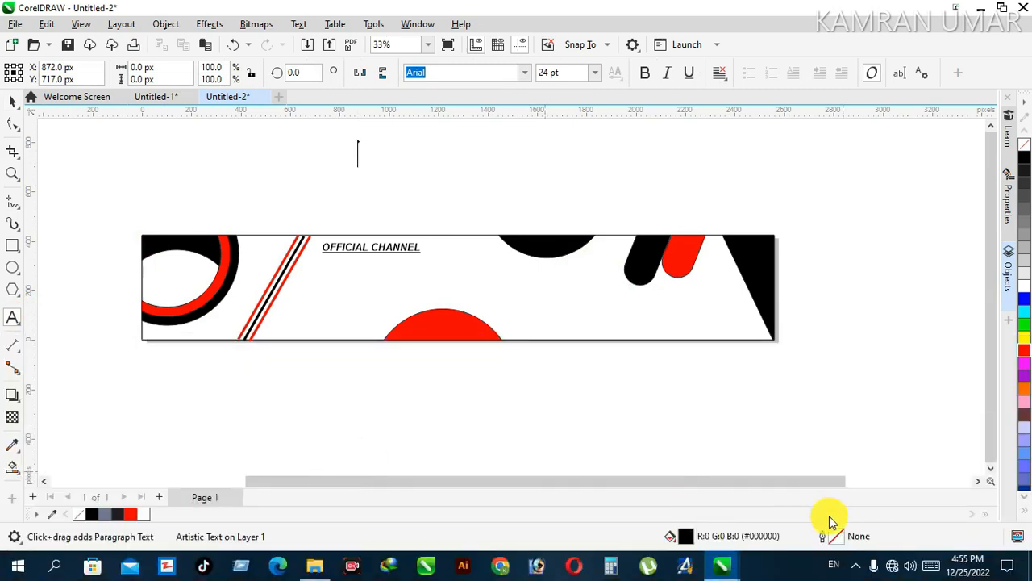
pyautogui.click(926, 558)
pyautogui.click(218, 497)
pyautogui.click(300, 472)
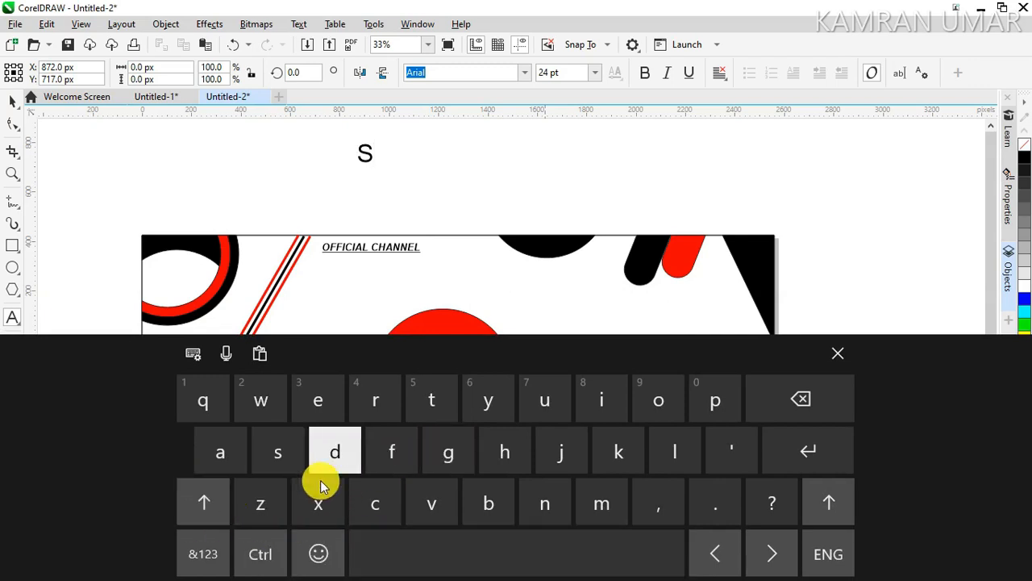
pyautogui.click(208, 500)
pyautogui.click(462, 450)
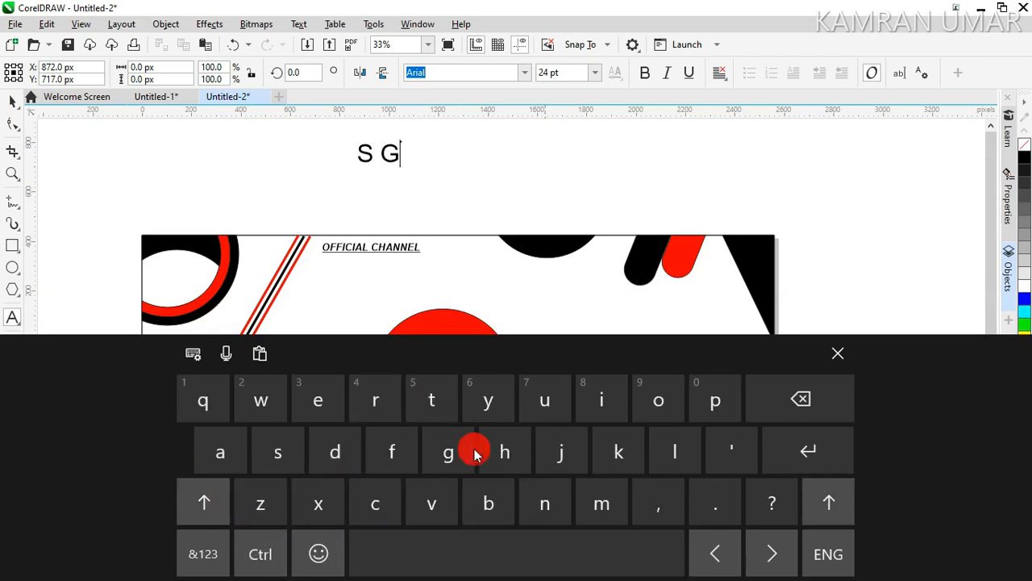
pyautogui.click(208, 498)
pyautogui.click(209, 442)
pyautogui.click(605, 510)
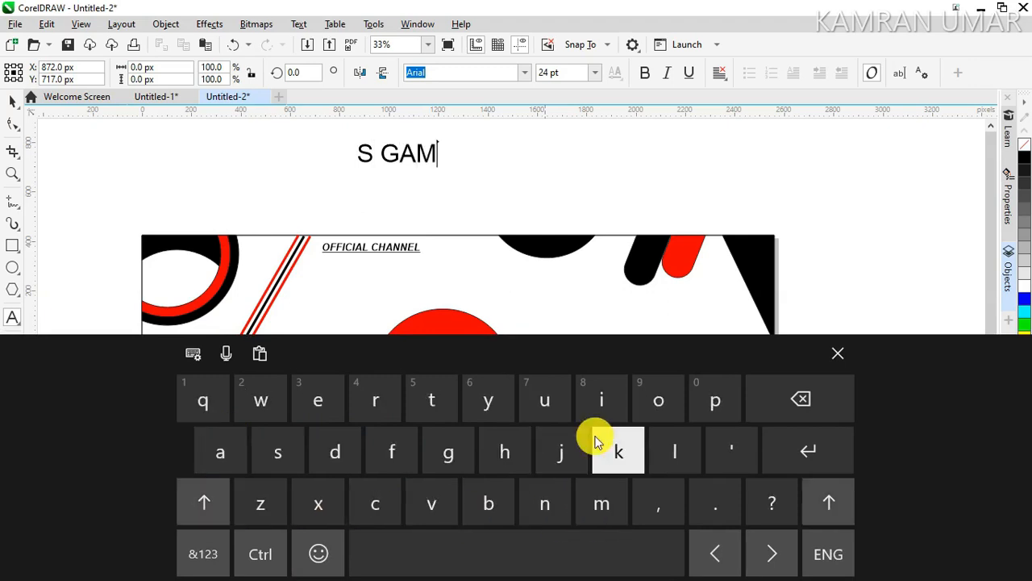
pyautogui.click(828, 503)
pyautogui.click(606, 399)
pyautogui.click(825, 495)
pyautogui.click(545, 510)
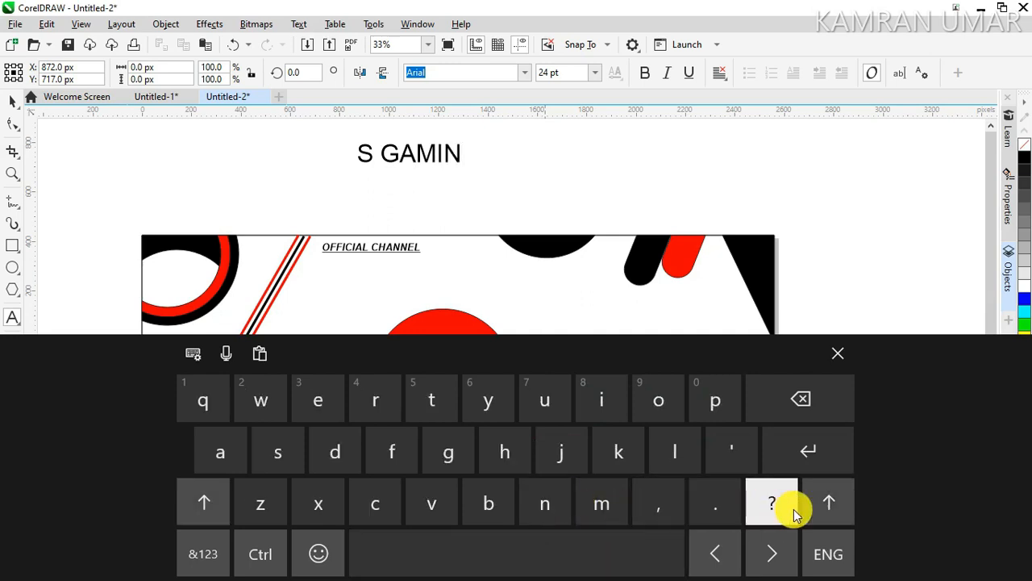
pyautogui.click(829, 503)
pyautogui.click(439, 468)
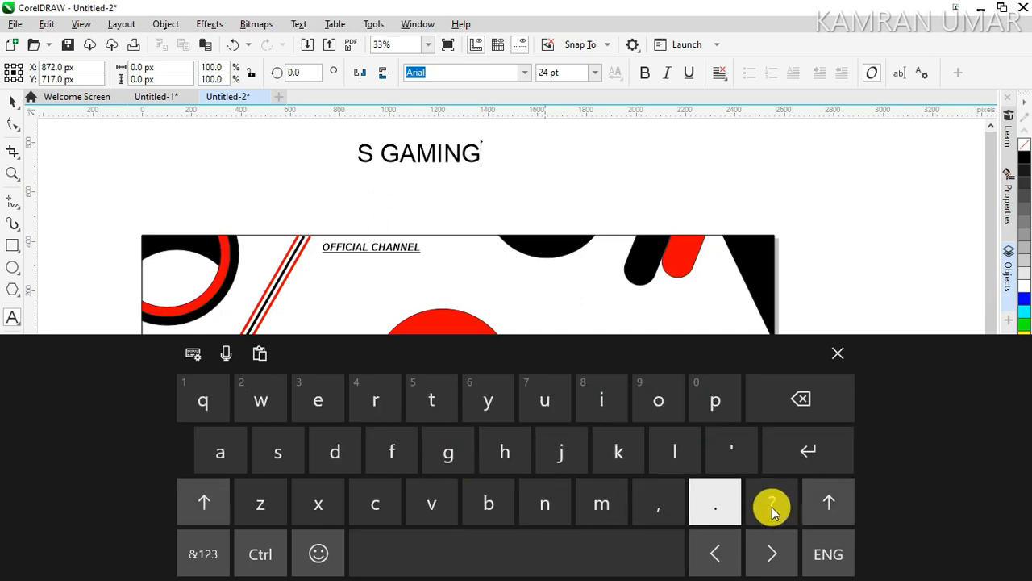
# - Append "GTA" after "S GAMING", separated by a space, and close the on-screen keyboard
pyautogui.click(807, 503)
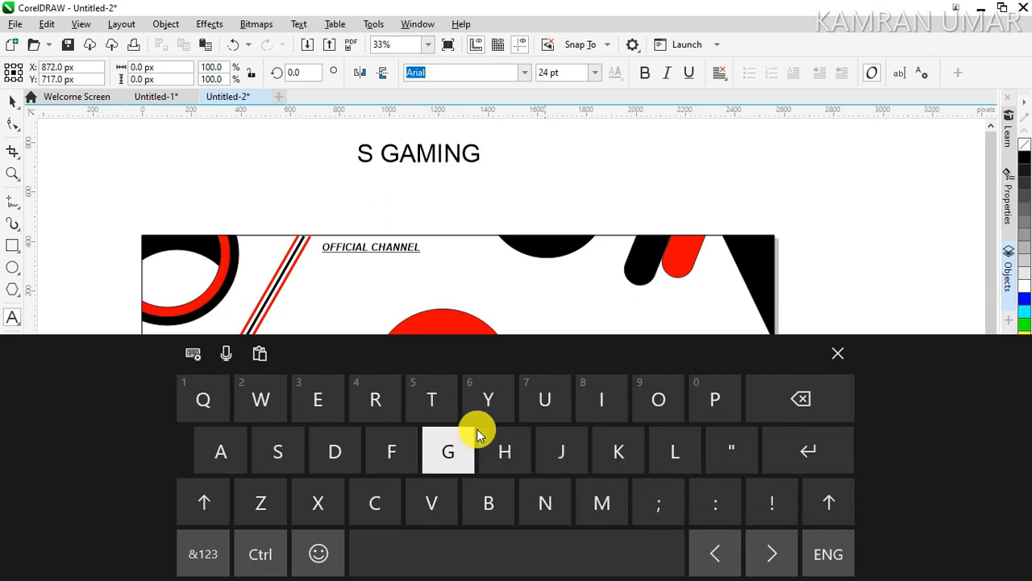
pyautogui.click(456, 443)
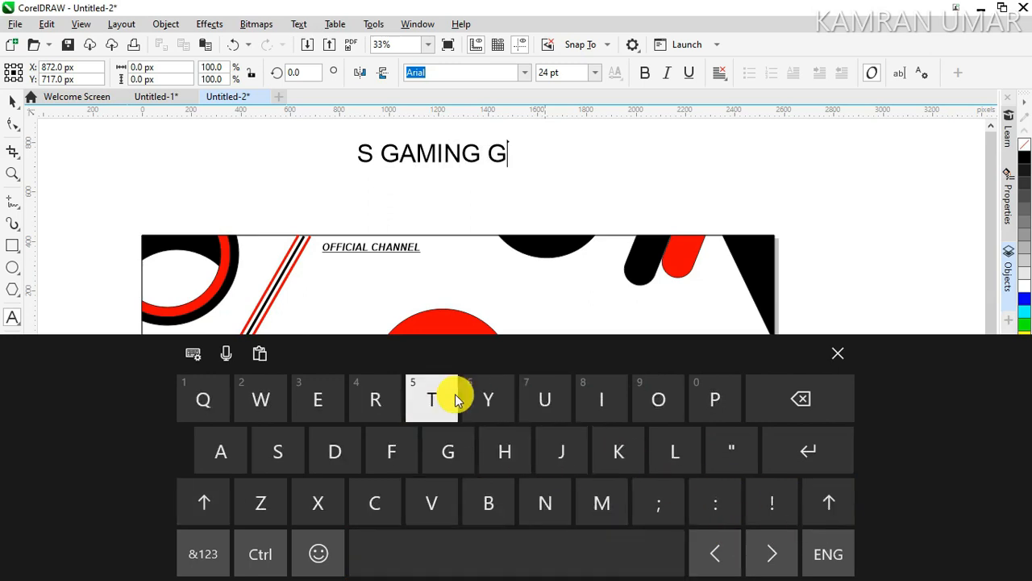
pyautogui.click(450, 397)
pyautogui.click(203, 494)
pyautogui.click(204, 453)
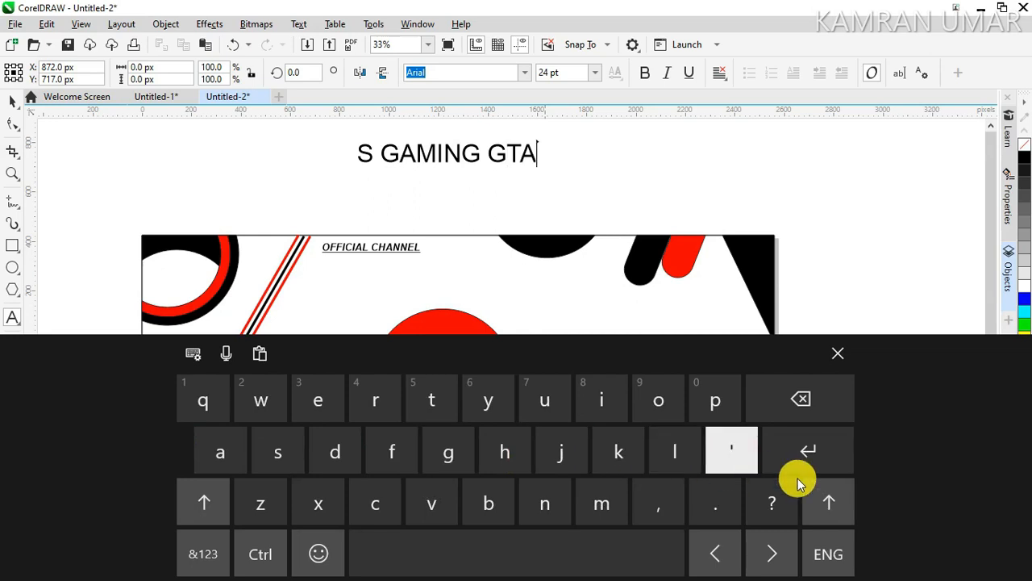
pyautogui.click(835, 353)
# - Format the "S GAMING GTA" text as bold, italic and underlined
pyautogui.click(463, 151)
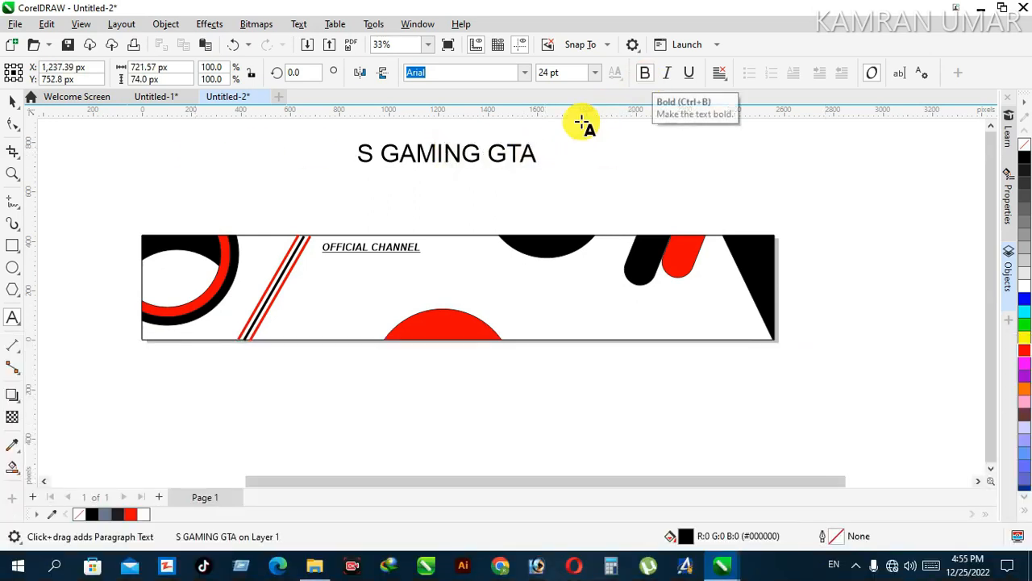
pyautogui.press('Escape')
pyautogui.click(458, 155)
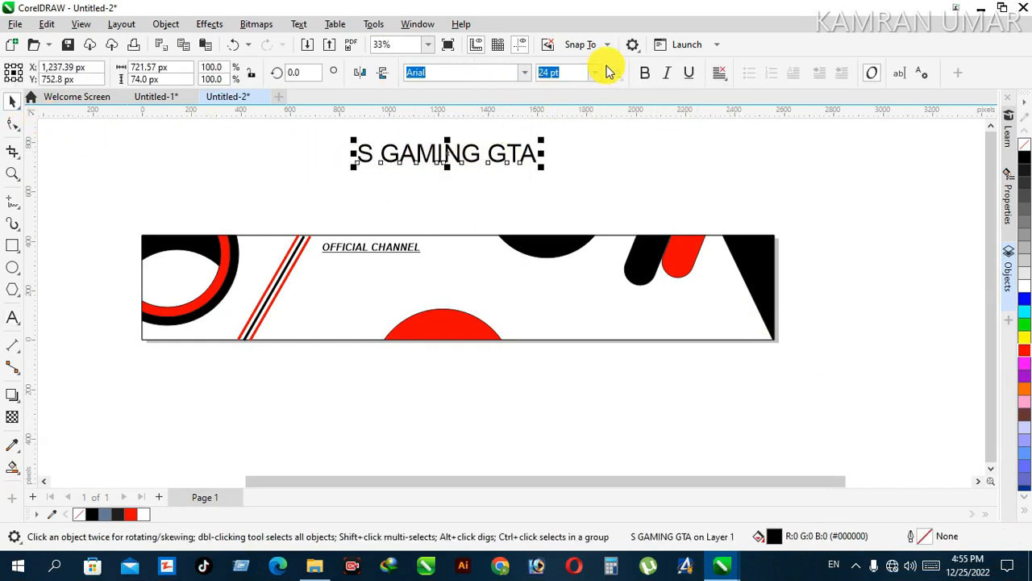
pyautogui.click(643, 75)
pyautogui.click(676, 73)
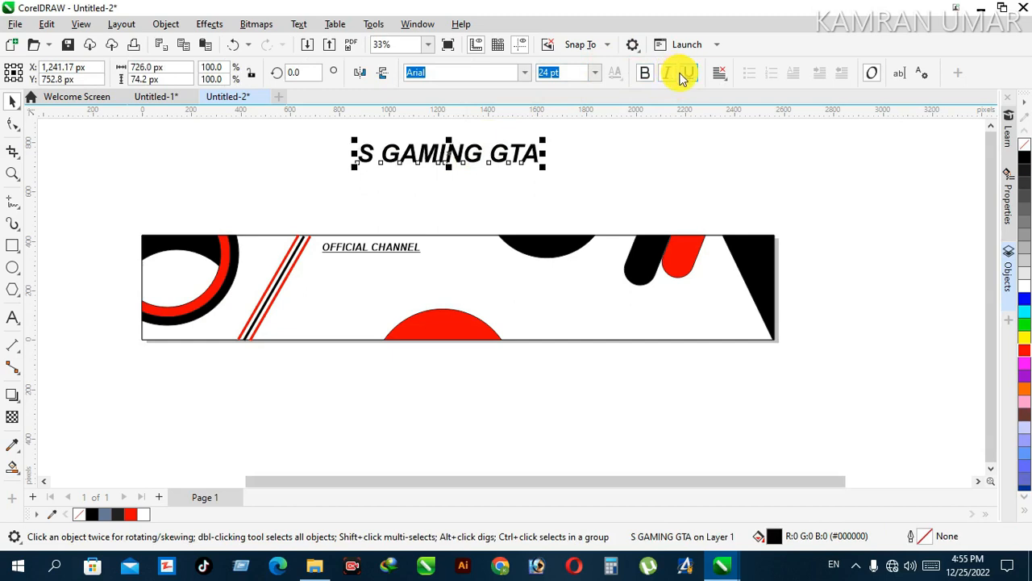
pyautogui.click(688, 72)
# - Set the "S GAMING GTA" text to 48 pt and move it into the banner beneath "OFFICIAL CHANNEL"
pyautogui.click(595, 74)
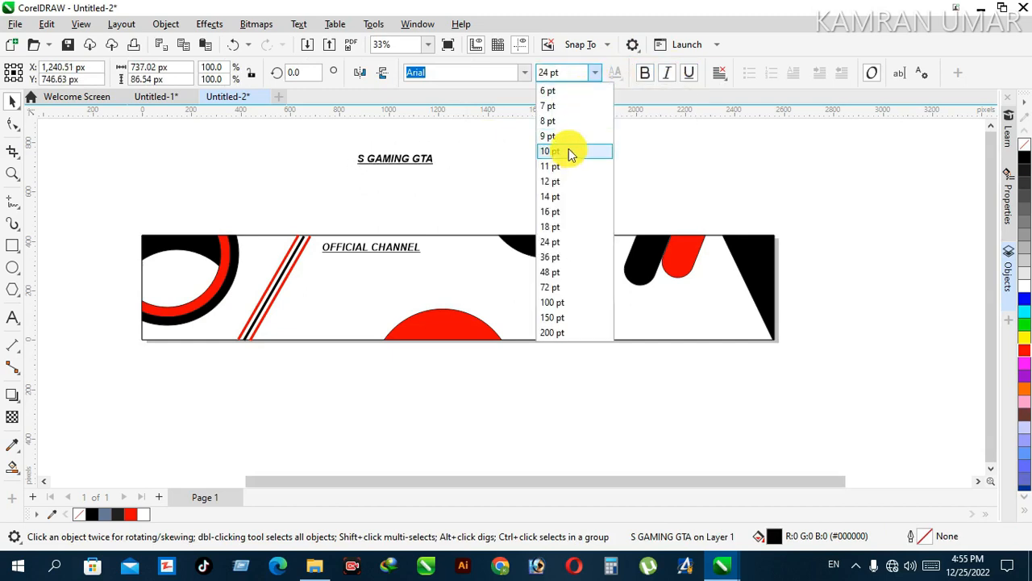
pyautogui.click(555, 278)
pyautogui.moveTo(529, 162); pyautogui.dragTo(467, 284)
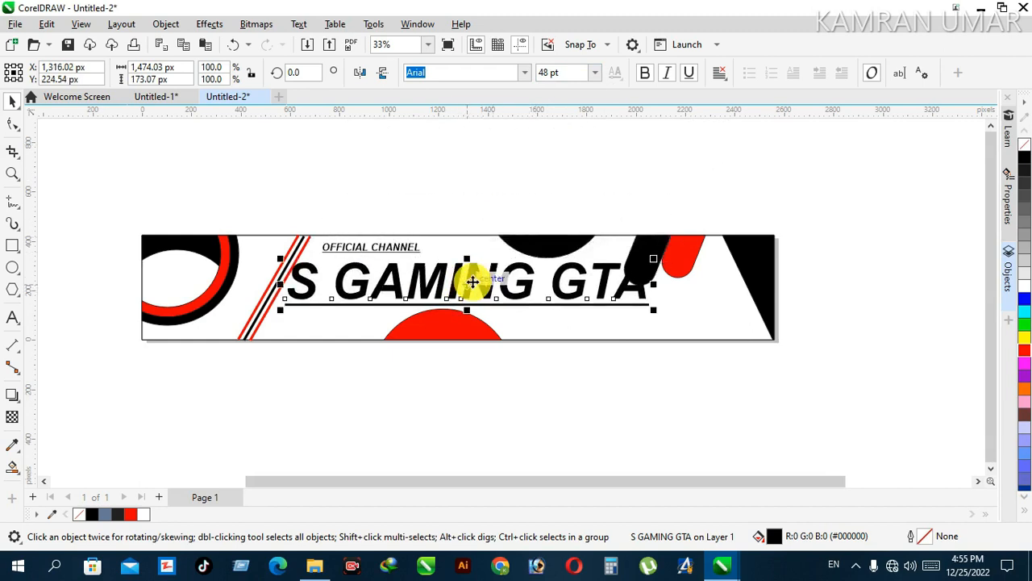
# - Reduce the "S GAMING GTA" text to 36 pt and reposition it between the stripes and the black rounded bar
pyautogui.click(594, 73)
pyautogui.click(564, 257)
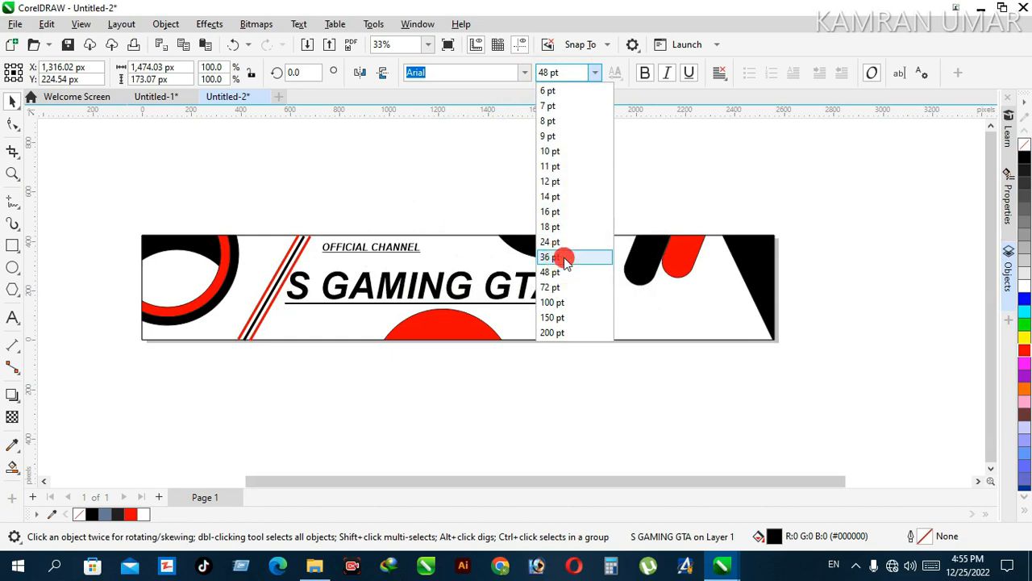
pyautogui.moveTo(429, 286); pyautogui.dragTo(453, 287)
pyautogui.click(470, 196)
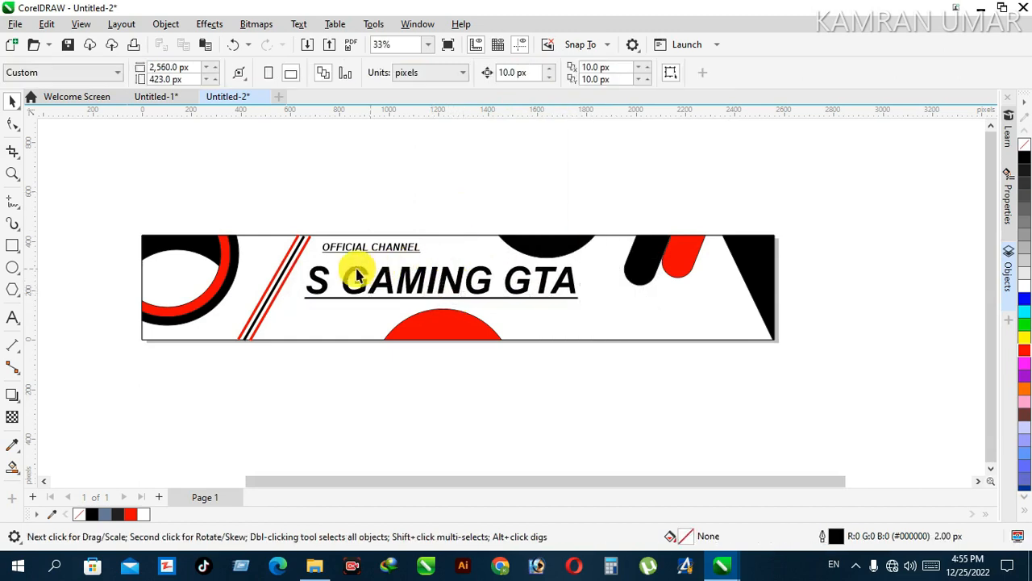
# - Color the letter "S" and the word "GTA" in the title red, leaving "GAMING" black
pyautogui.click(319, 275)
pyautogui.click(320, 275)
pyautogui.click(319, 276)
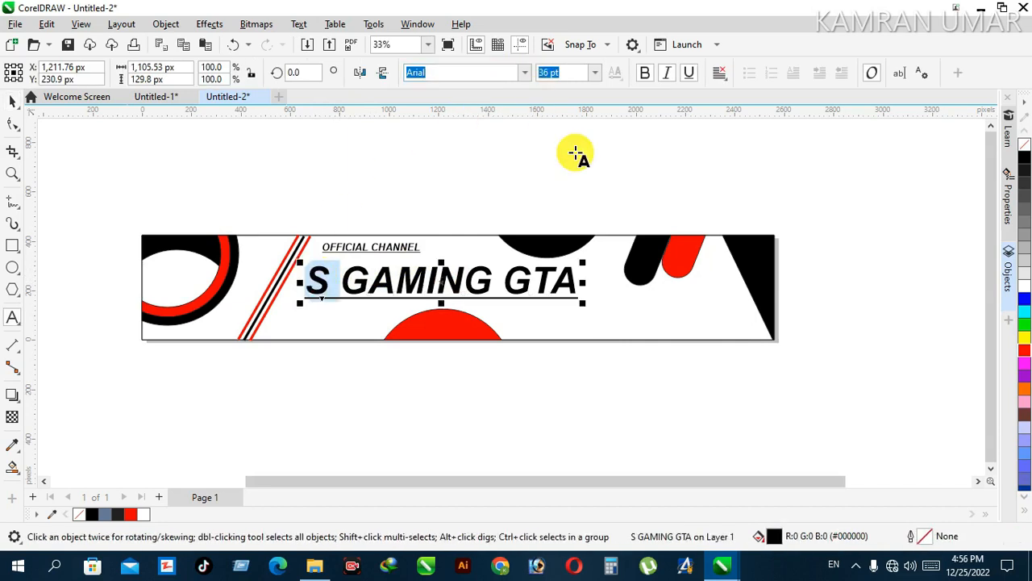
pyautogui.click(1026, 353)
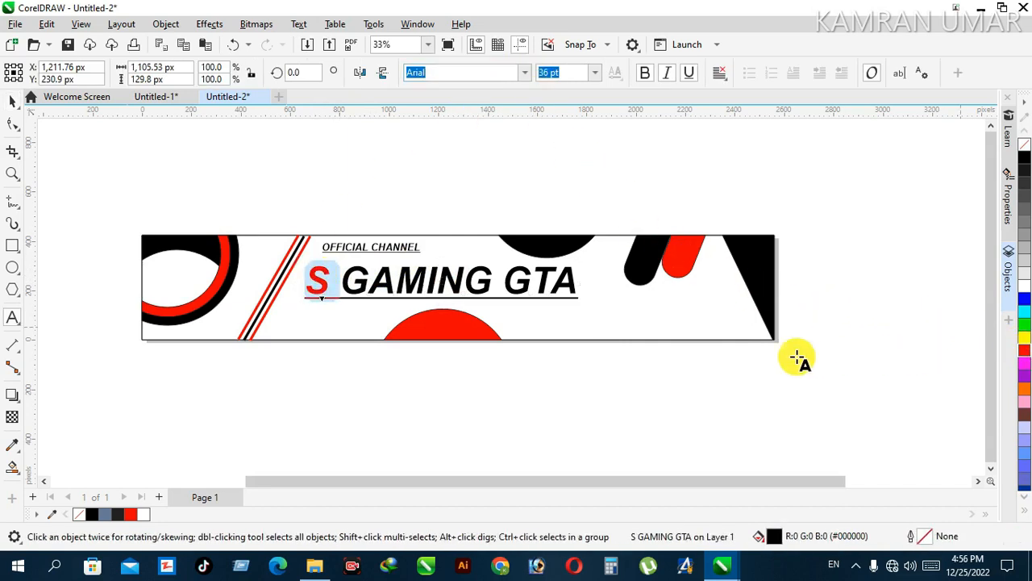
pyautogui.doubleClick(555, 290)
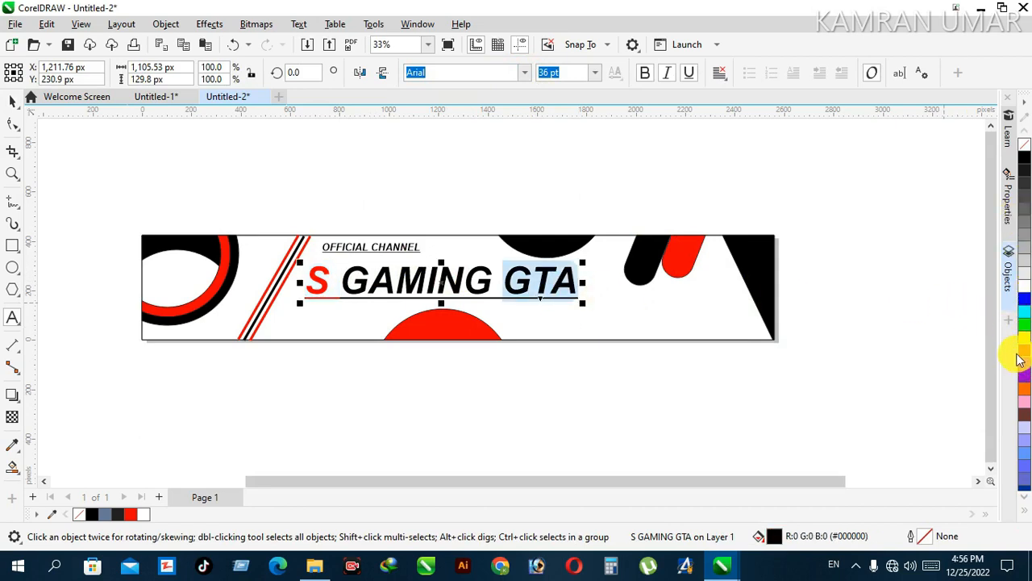
pyautogui.click(1019, 349)
pyautogui.click(488, 195)
pyautogui.click(12, 105)
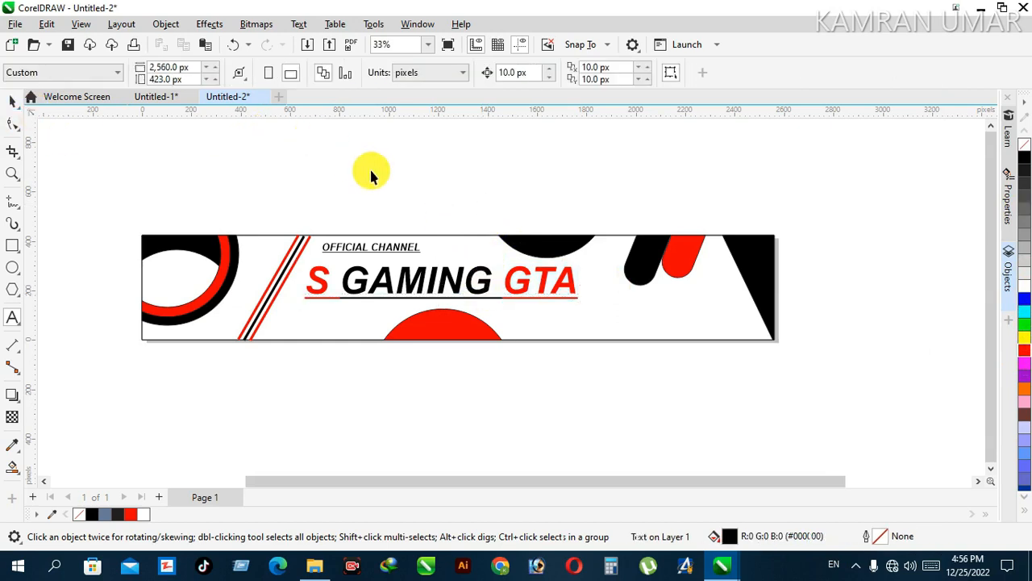
# - Nudge the "S GAMING GTA" title 20 px left and 10 px down
pyautogui.click(429, 272)
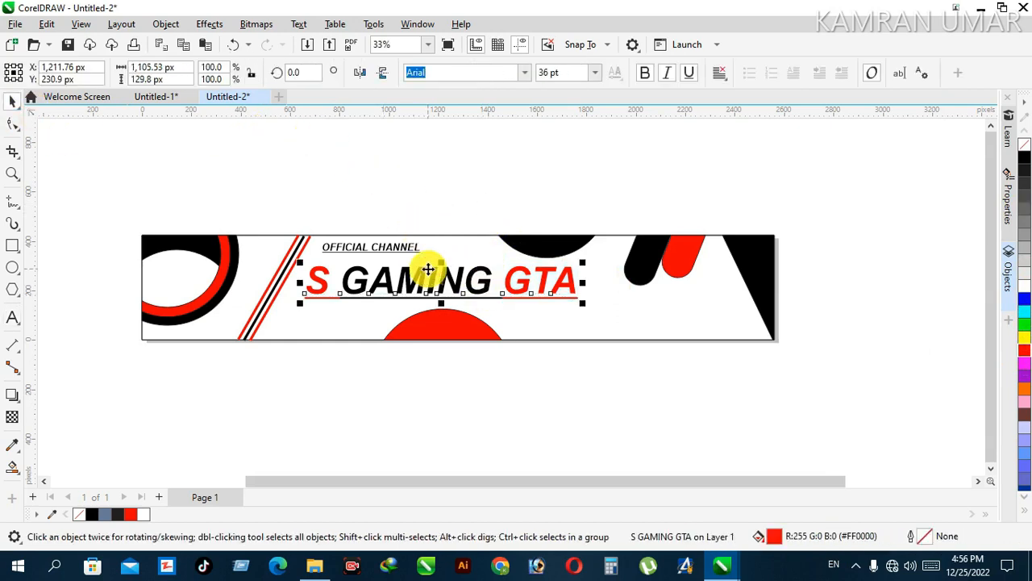
pyautogui.press('Left')
pyautogui.press('Left')
pyautogui.press('Down')
pyautogui.click(452, 216)
pyautogui.click(453, 272)
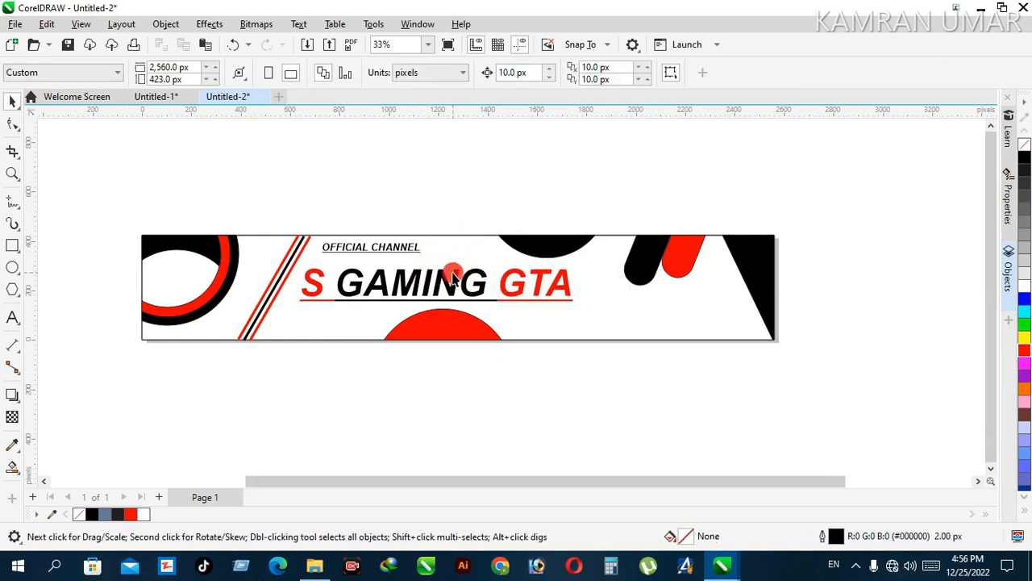
# - Enlarge the "OFFICIAL CHANNEL" text to about 516 px wide, shifted 20 px right, and remove its italic style
pyautogui.click(363, 250)
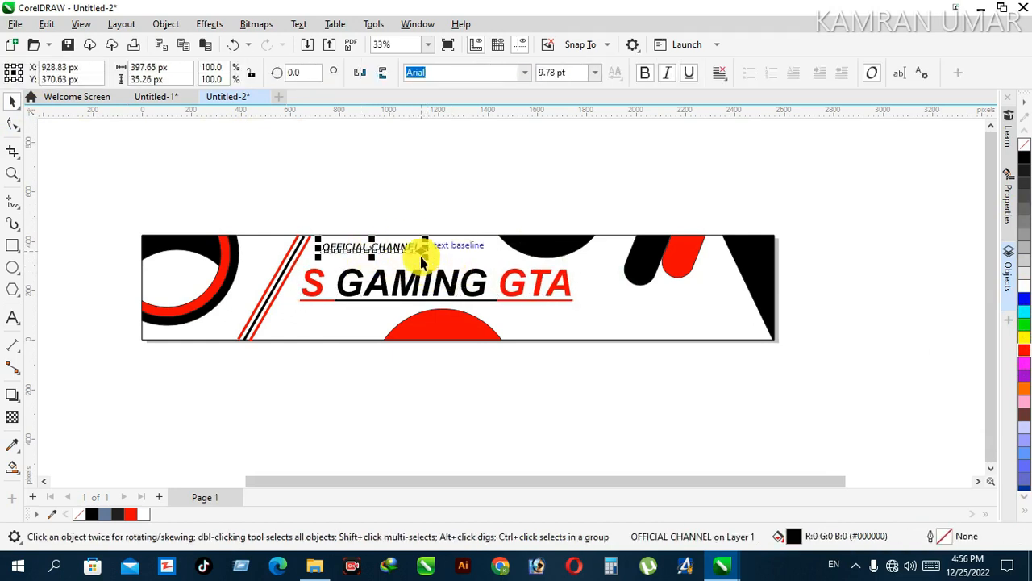
pyautogui.moveTo(425, 258); pyautogui.dragTo(442, 274)
pyautogui.press('Right')
pyautogui.press('Right')
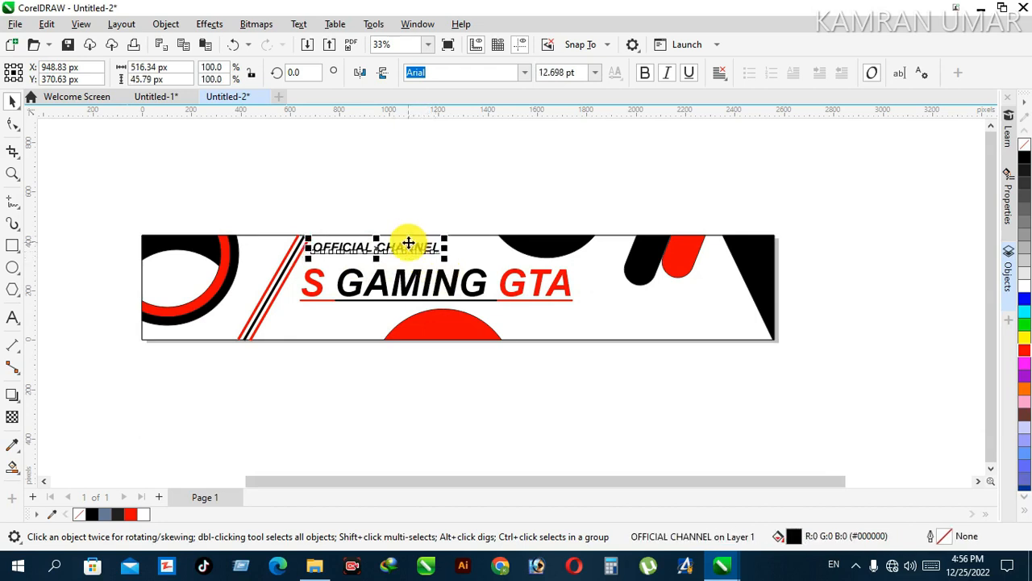
pyautogui.click(663, 72)
pyautogui.click(495, 180)
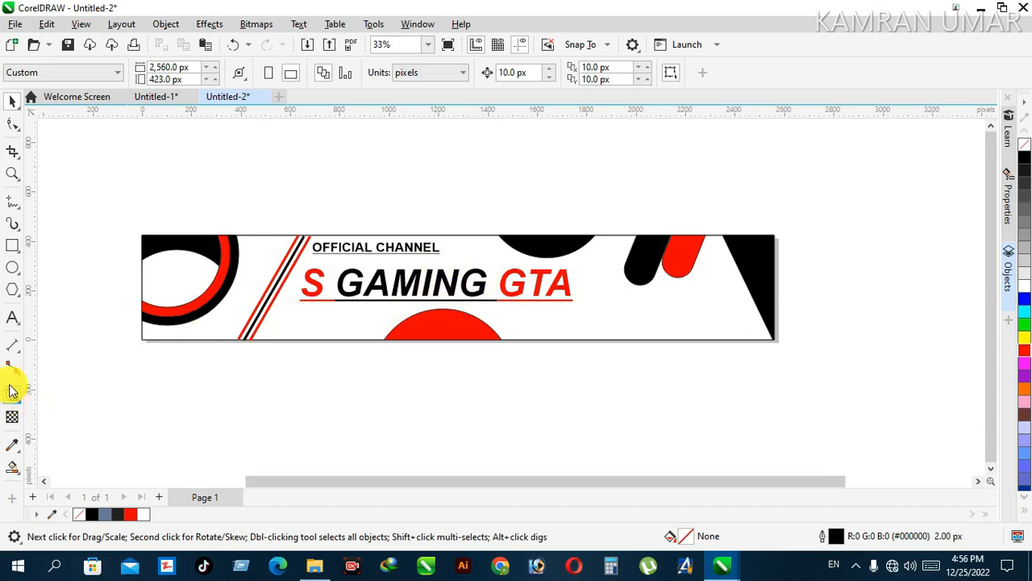
# - Add a text line reading "subscribe" in lowercase above the banner, using the on-screen keyboard
pyautogui.click(12, 245)
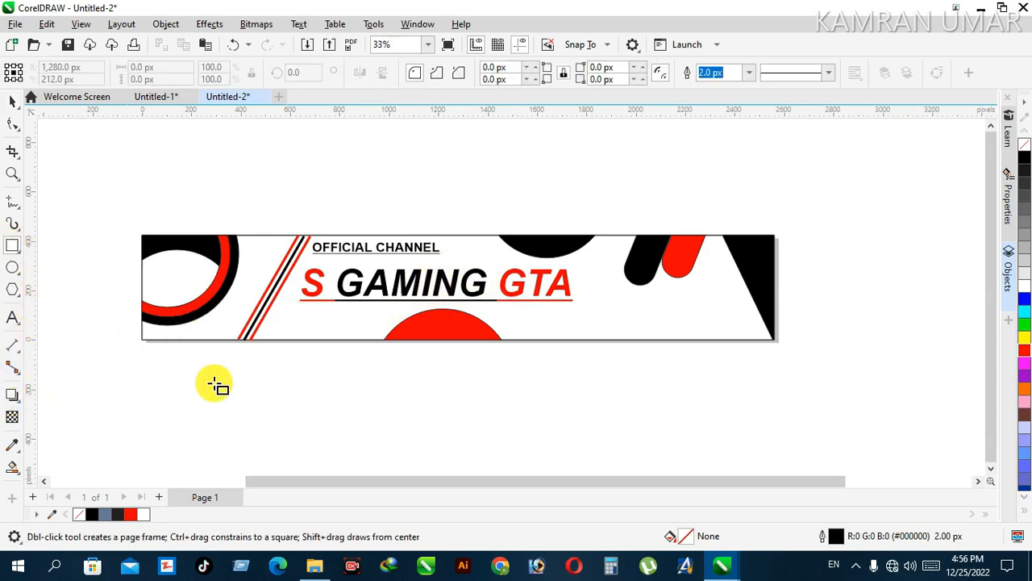
pyautogui.click(12, 319)
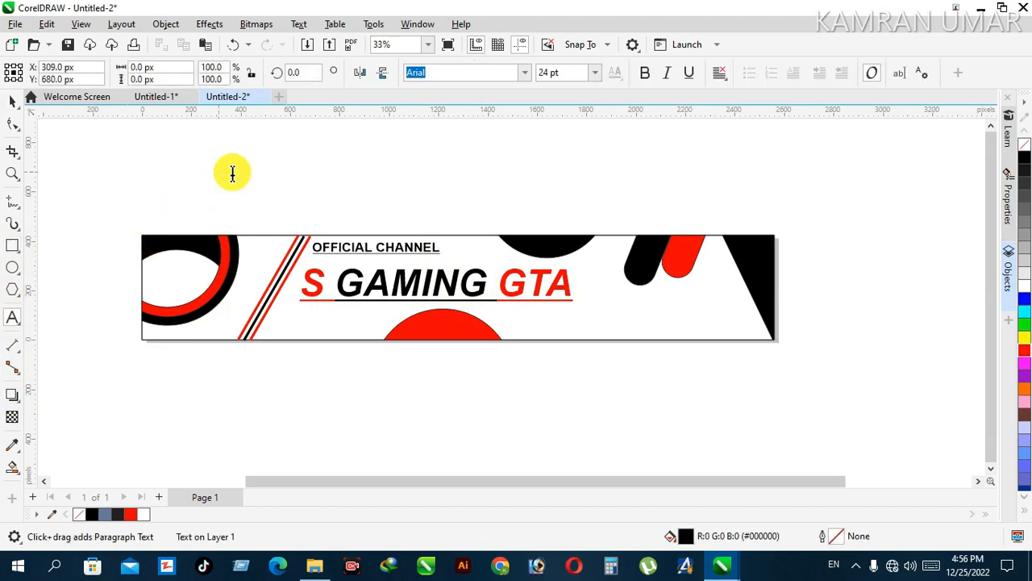
pyautogui.click(929, 563)
pyautogui.click(276, 458)
pyautogui.click(539, 401)
pyautogui.click(508, 493)
pyautogui.click(282, 449)
pyautogui.click(387, 489)
pyautogui.click(376, 398)
pyautogui.click(616, 405)
pyautogui.click(490, 501)
pyautogui.click(331, 401)
pyautogui.click(836, 355)
pyautogui.click(272, 167)
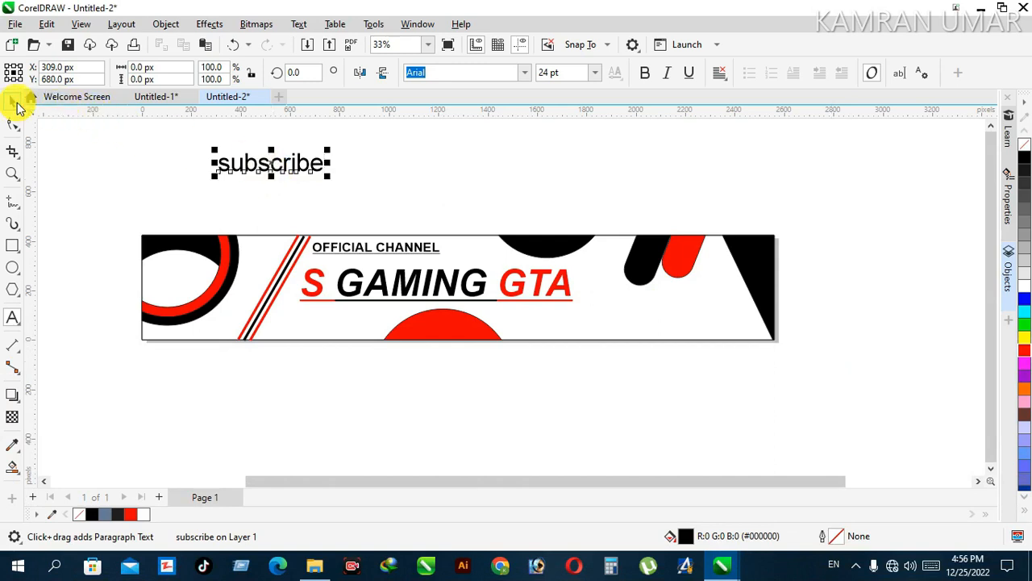
# - Move the "subscribe" text onto the red half-circle at the banner's lower edge and shrink it to about 293 px wide
pyautogui.click(18, 104)
pyautogui.moveTo(267, 161); pyautogui.dragTo(448, 327)
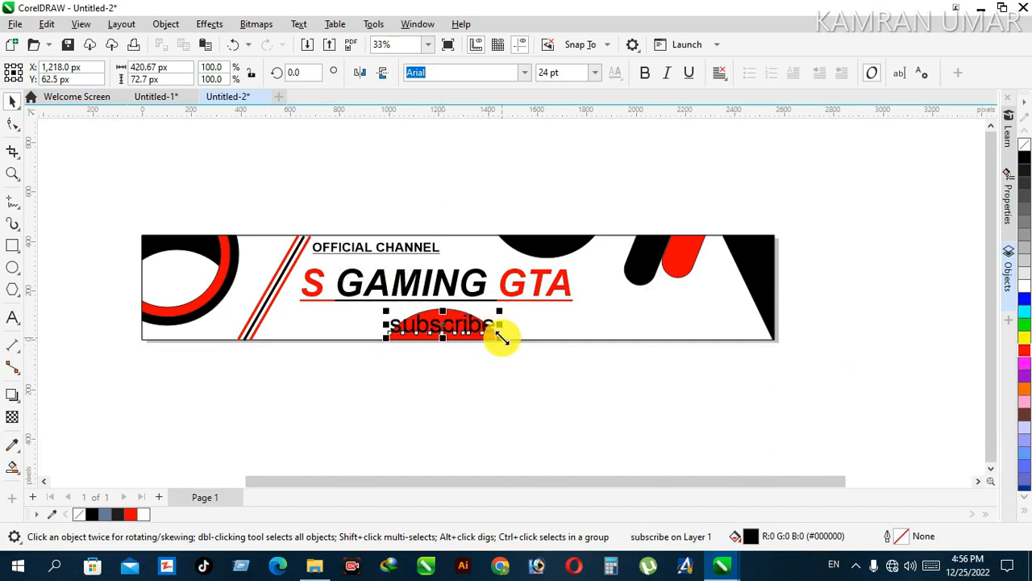
pyautogui.moveTo(501, 337); pyautogui.dragTo(444, 329)
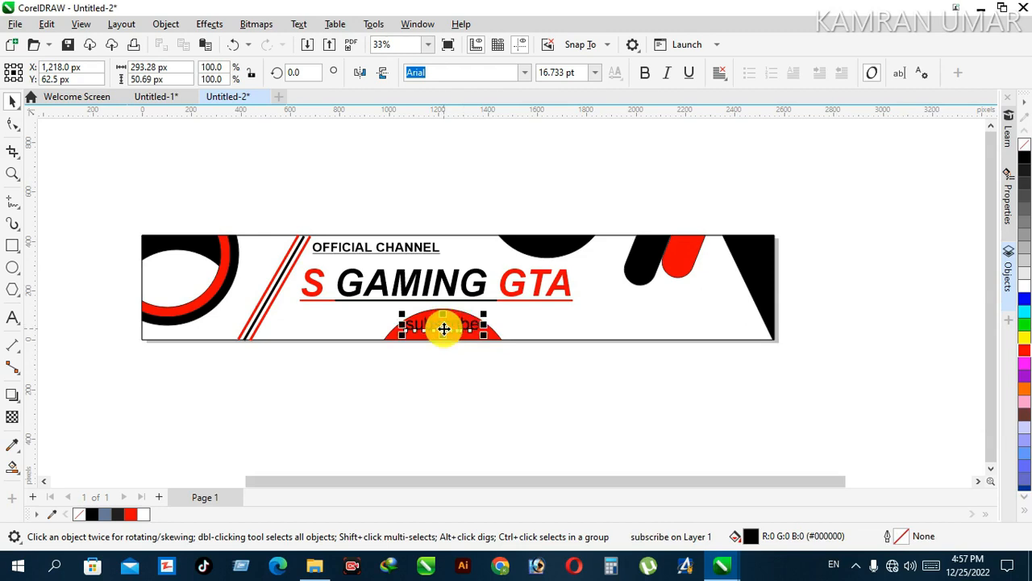
pyautogui.click(444, 328)
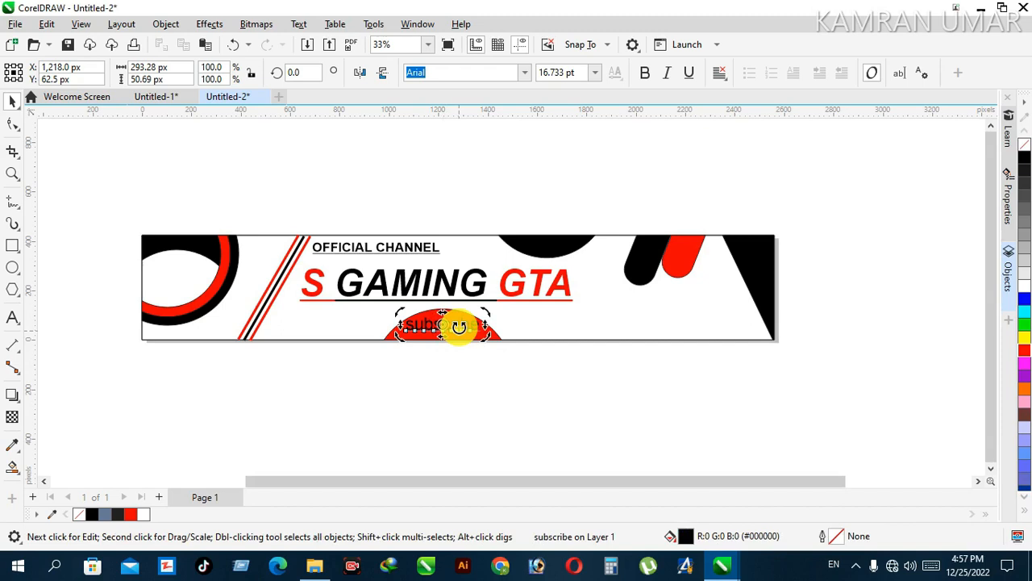
# - Lower the "subscribe" text about 20 px on the red half-circle and make it white and bold
pyautogui.moveTo(458, 326); pyautogui.dragTo(460, 331)
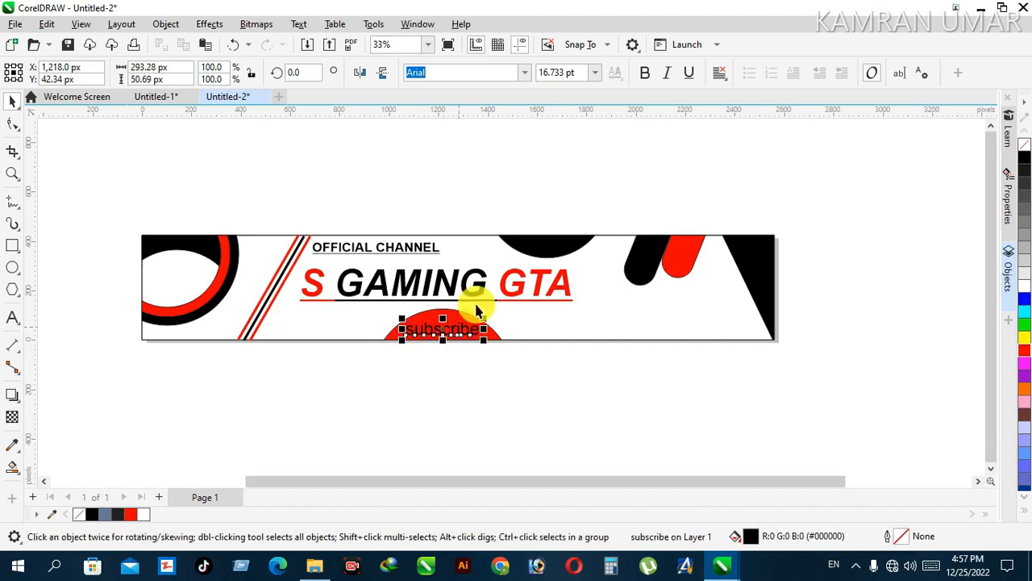
pyautogui.click(1024, 290)
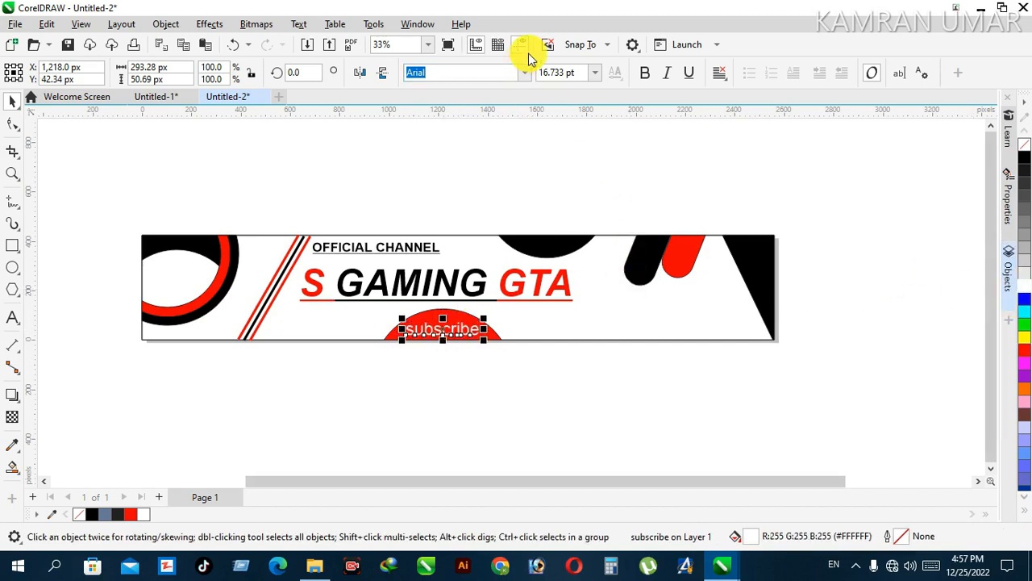
pyautogui.click(643, 74)
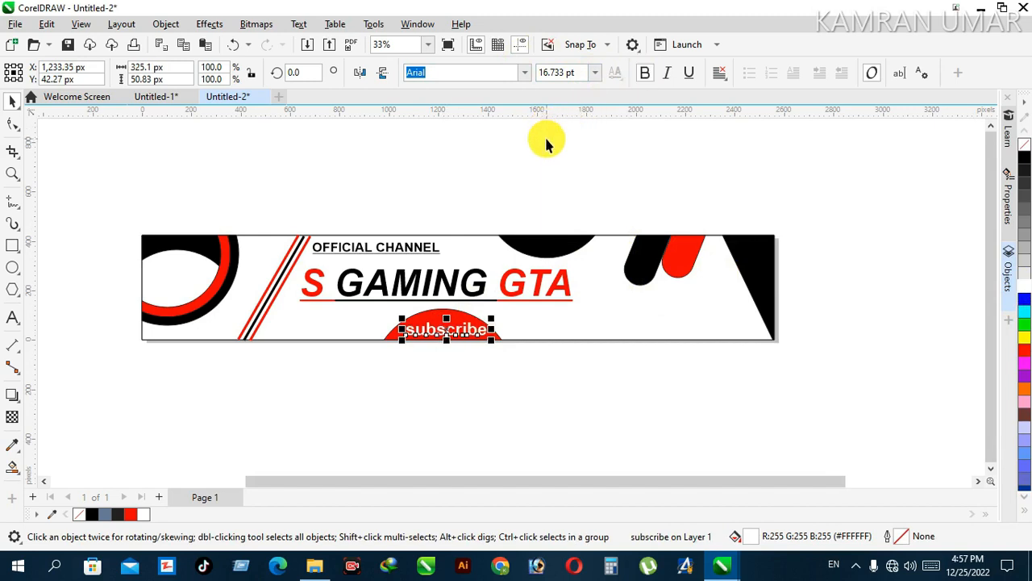
# - Shift the "subscribe" text about 15 px left and slightly up to centre it on the red half-circle
pyautogui.click(460, 330)
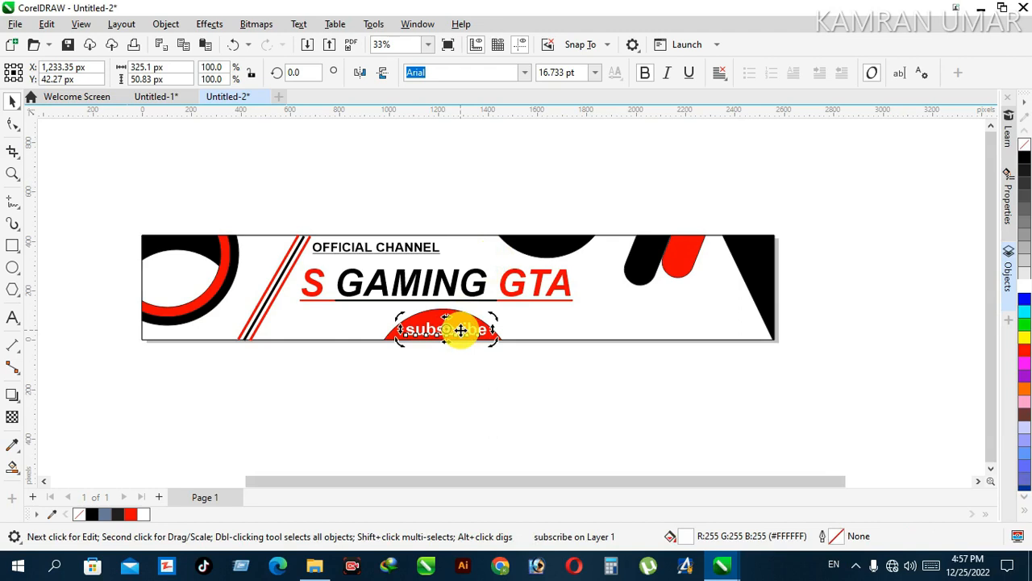
pyautogui.click(453, 334)
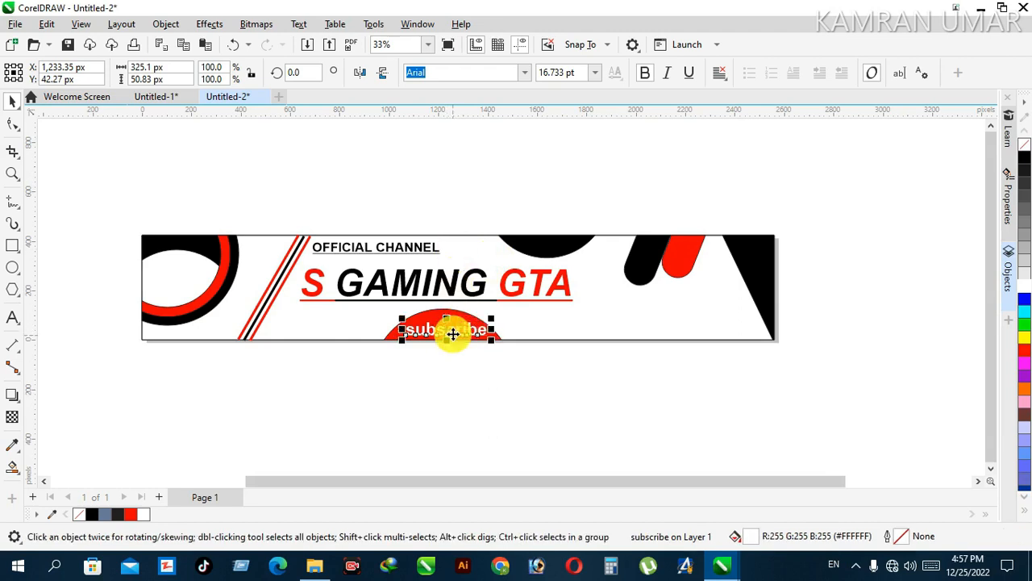
pyautogui.moveTo(450, 330); pyautogui.dragTo(444, 333)
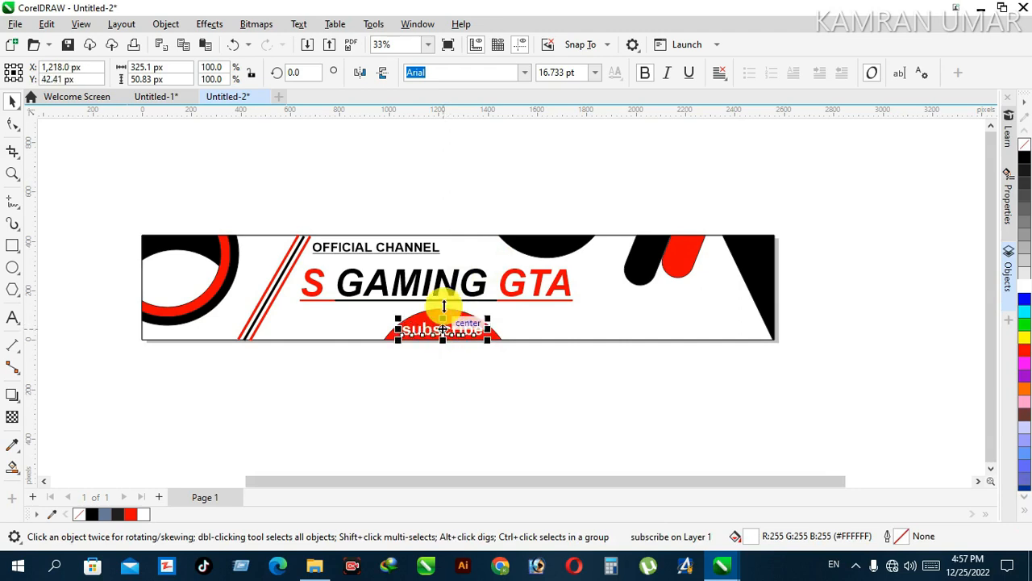
pyautogui.click(448, 213)
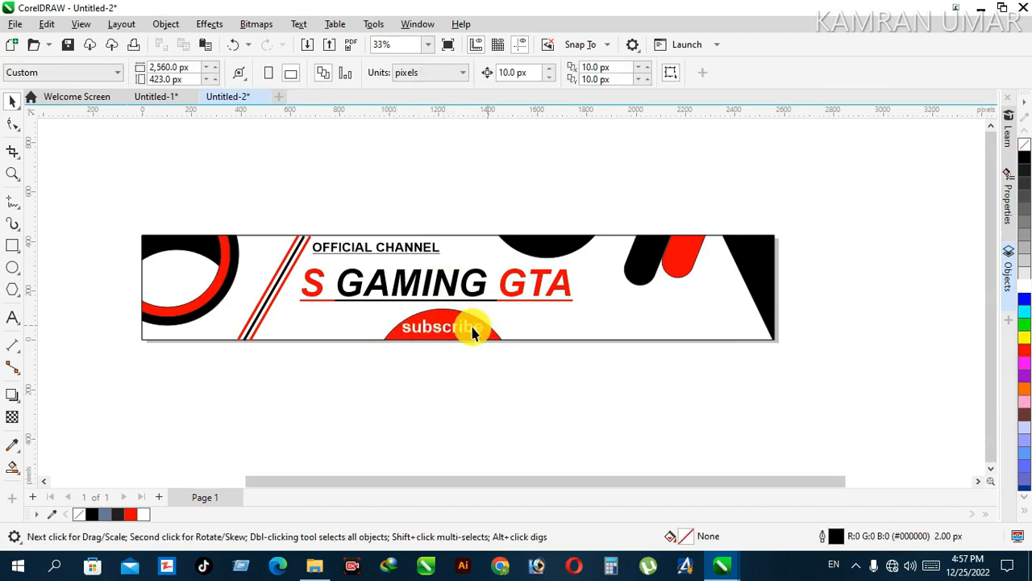
pyautogui.click(552, 307)
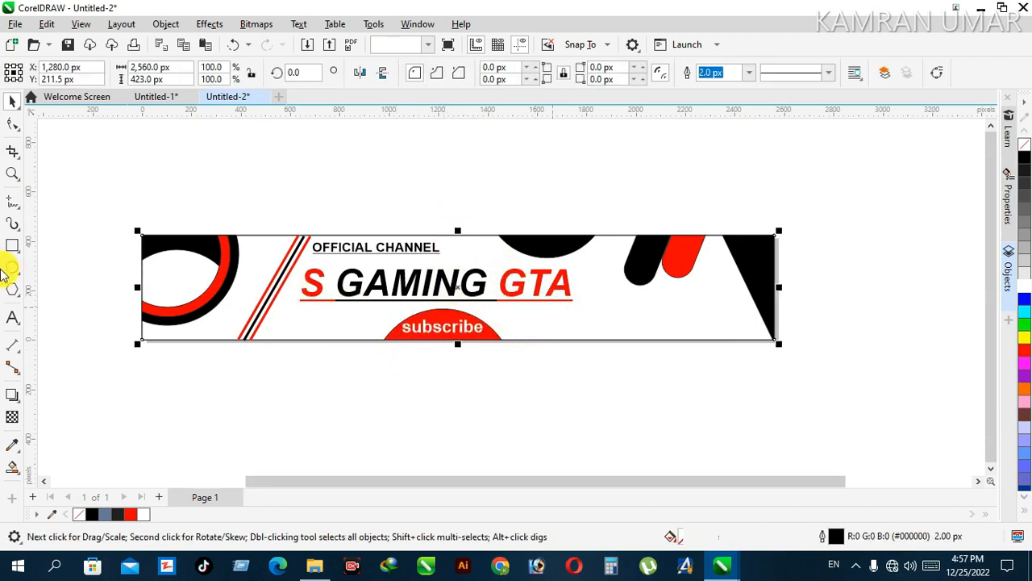
pyautogui.click(12, 317)
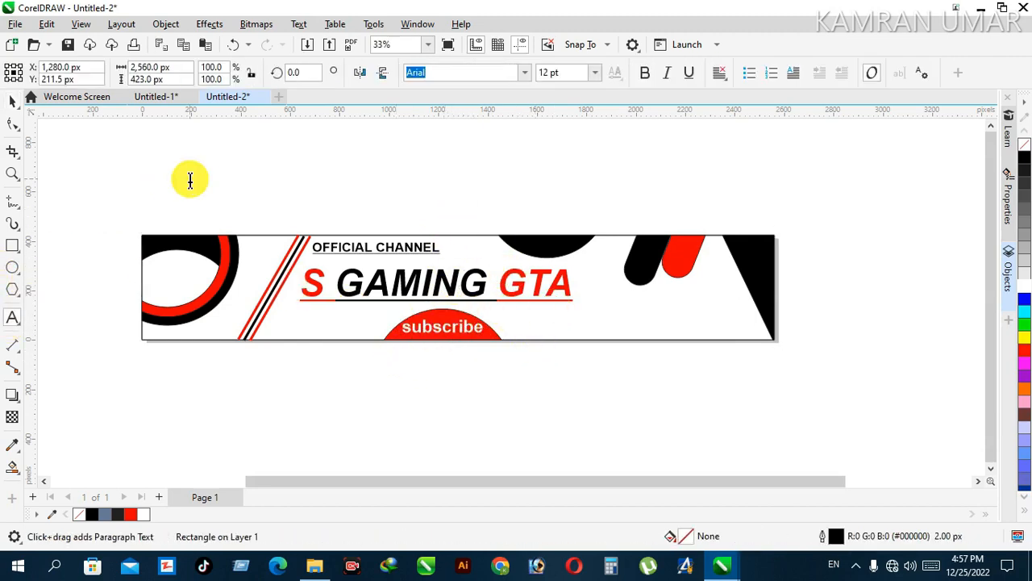
pyautogui.click(190, 161)
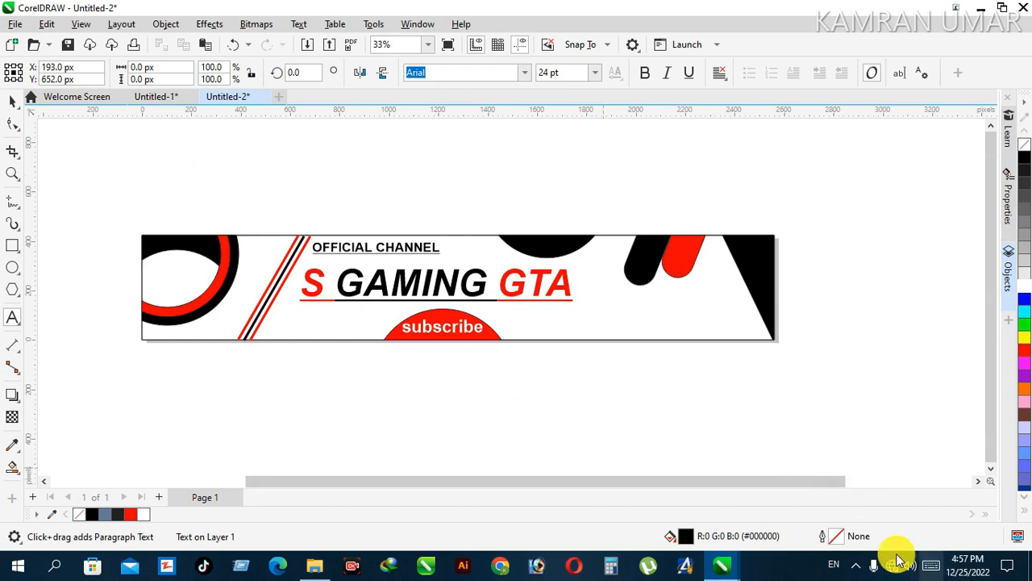
pyautogui.click(923, 567)
pyautogui.write('www')
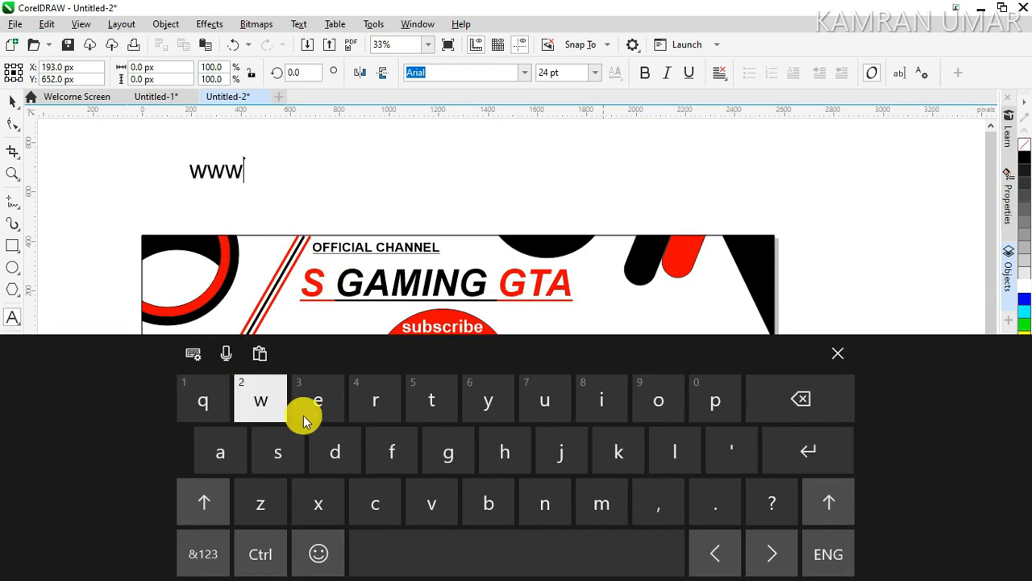
pyautogui.write('.youtub')
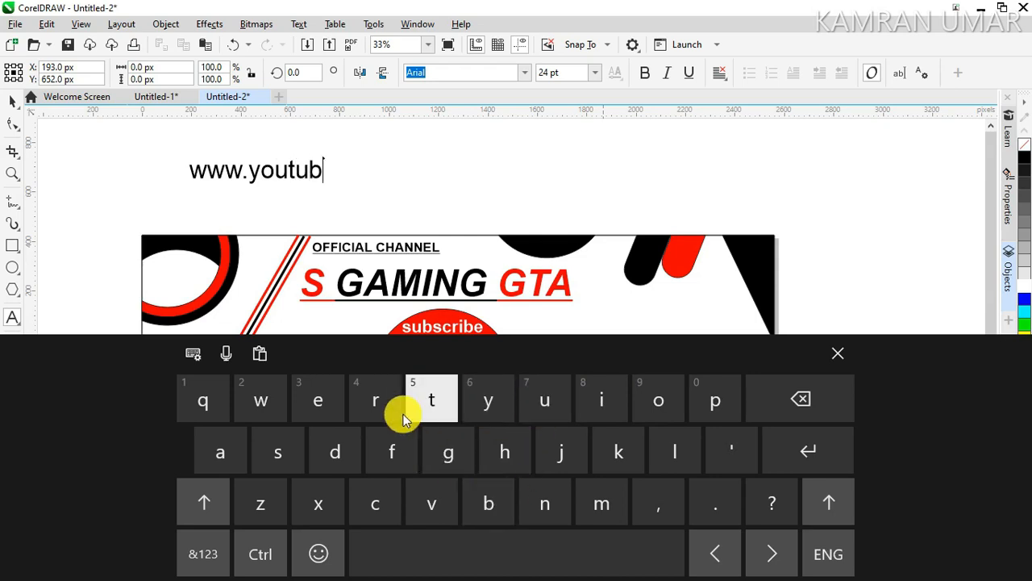
pyautogui.write('w')
pyautogui.press('BackSpace')
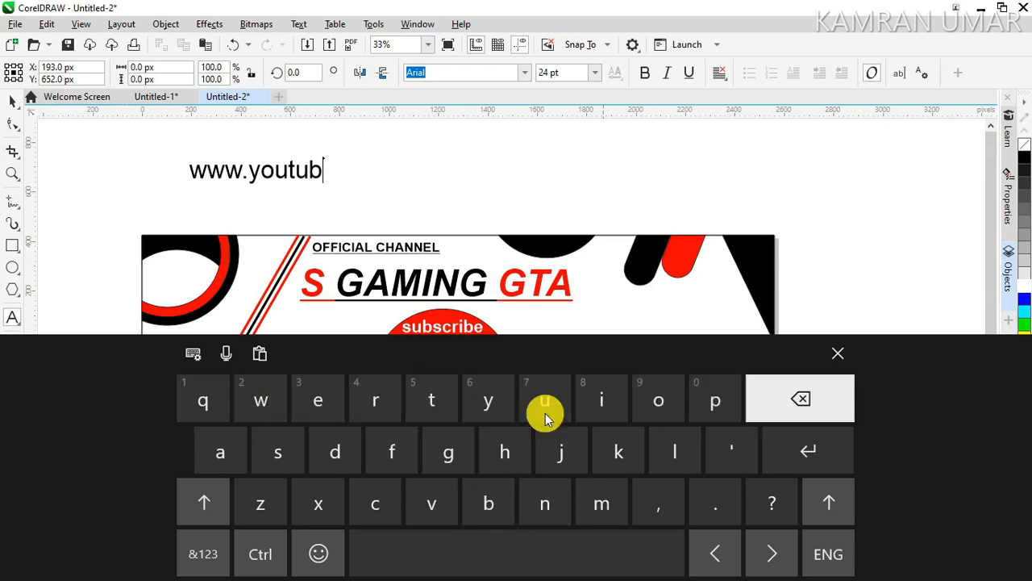
pyautogui.click(323, 403)
pyautogui.write('.com')
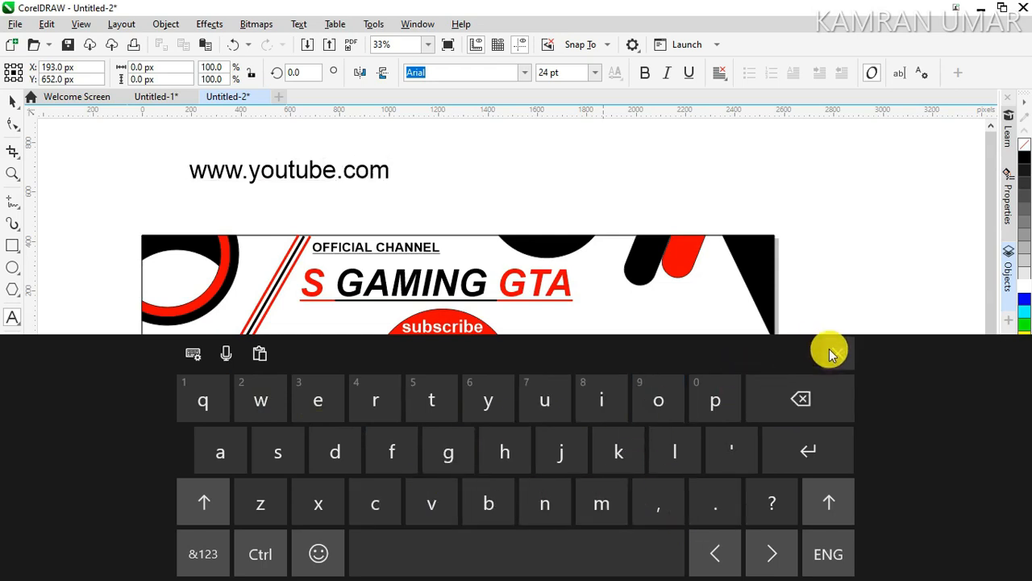
pyautogui.click(835, 353)
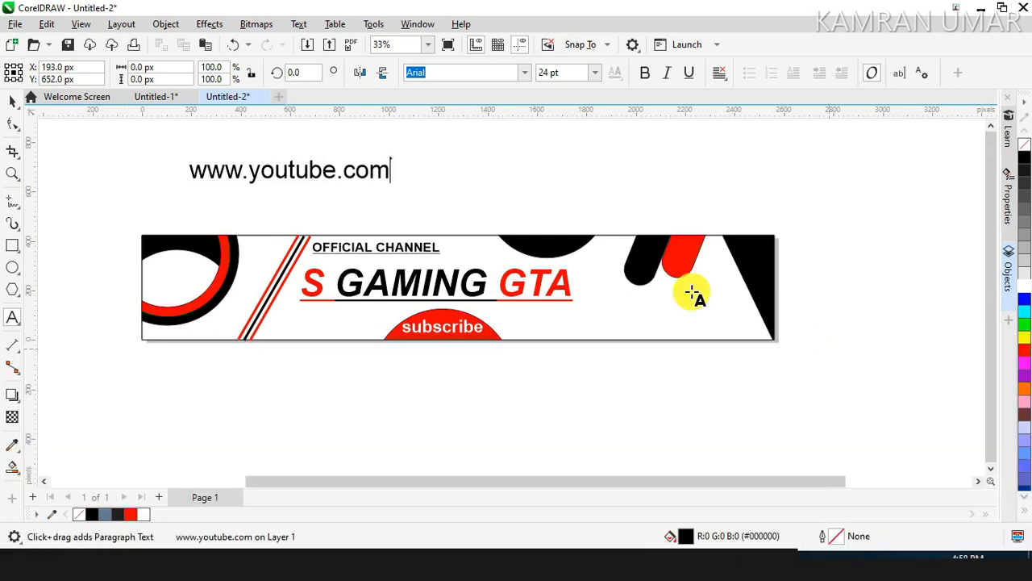
pyautogui.click(644, 72)
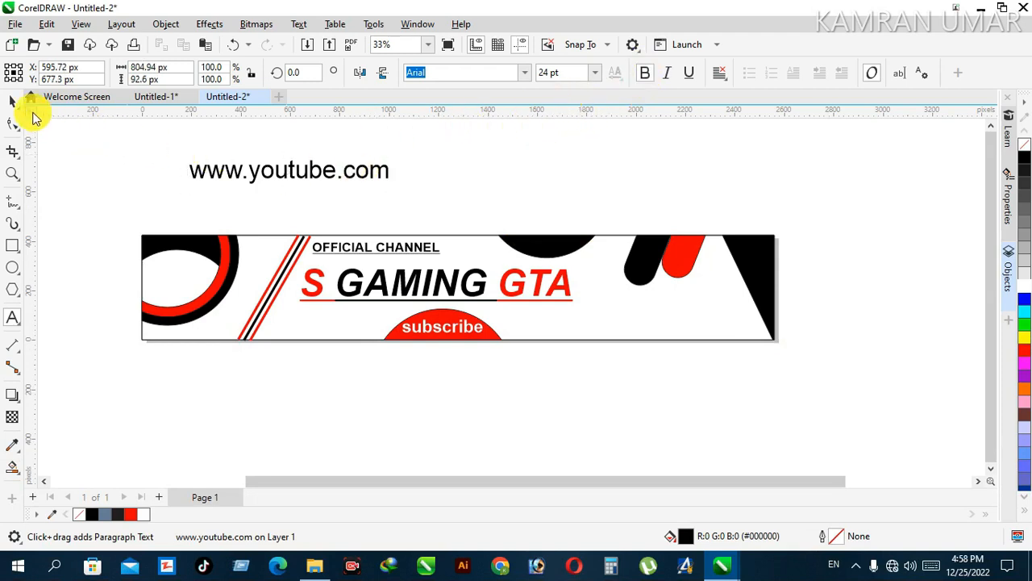
pyautogui.click(22, 100)
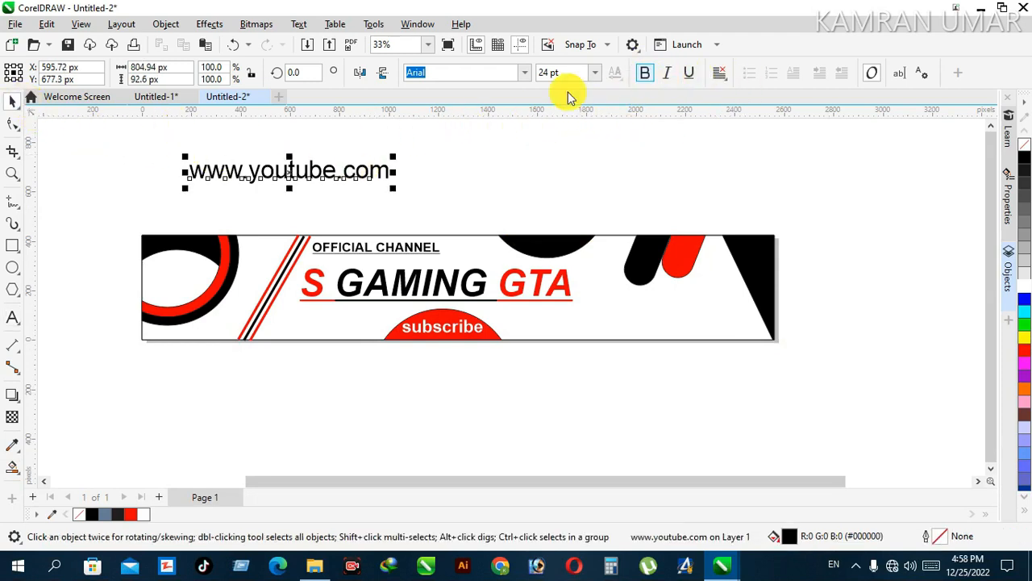
pyautogui.moveTo(293, 168); pyautogui.dragTo(643, 325)
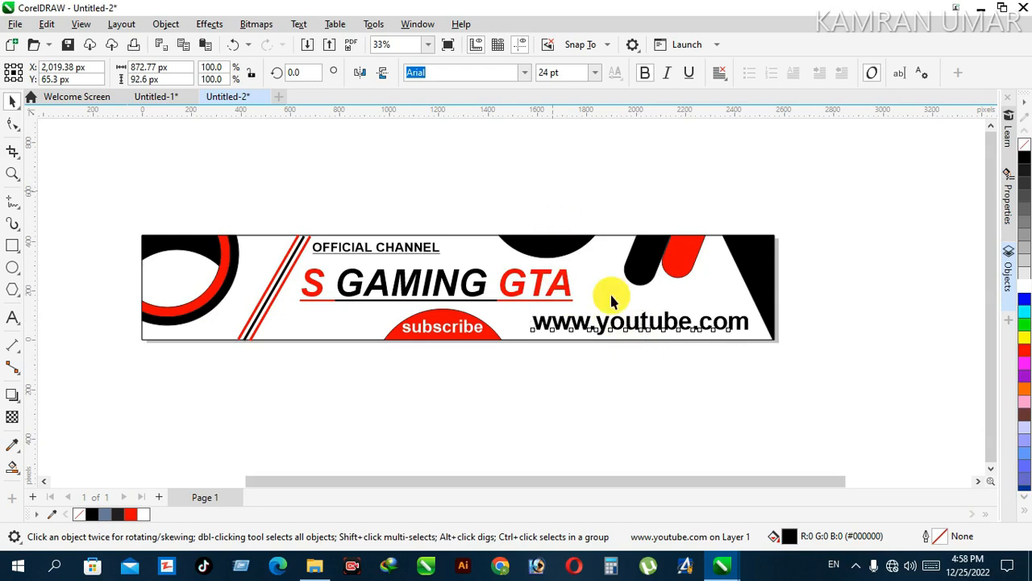
pyautogui.press('Escape')
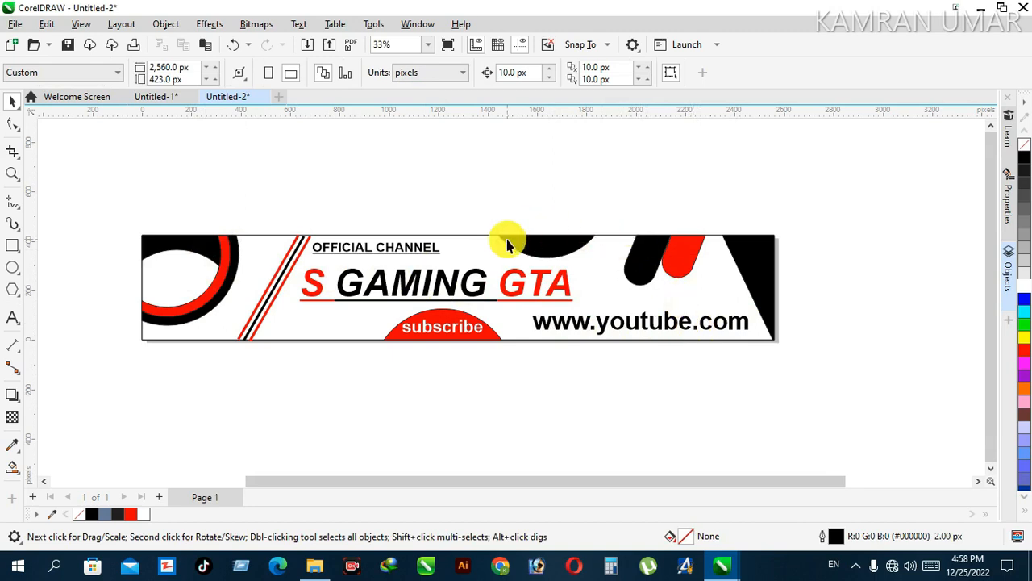
# - Select every object of the banner and group them together
pyautogui.click(539, 241)
pyautogui.click(546, 214)
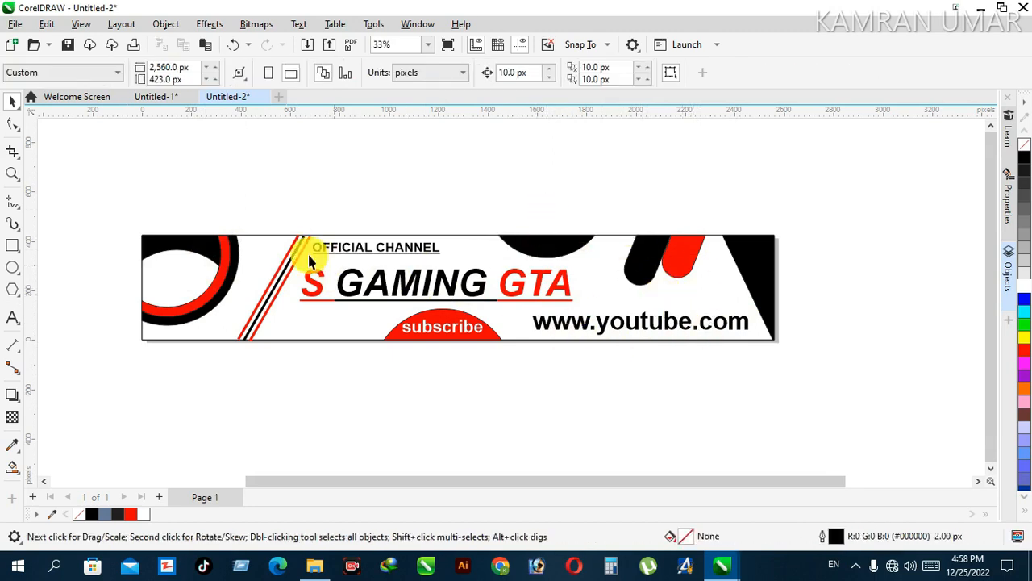
pyautogui.moveTo(127, 212); pyautogui.dragTo(855, 367)
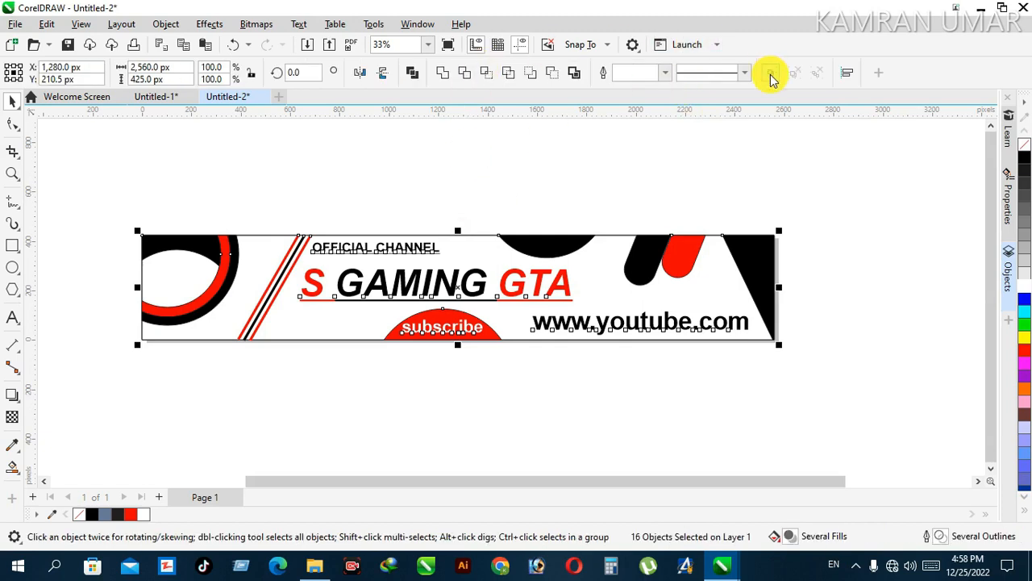
pyautogui.click(769, 75)
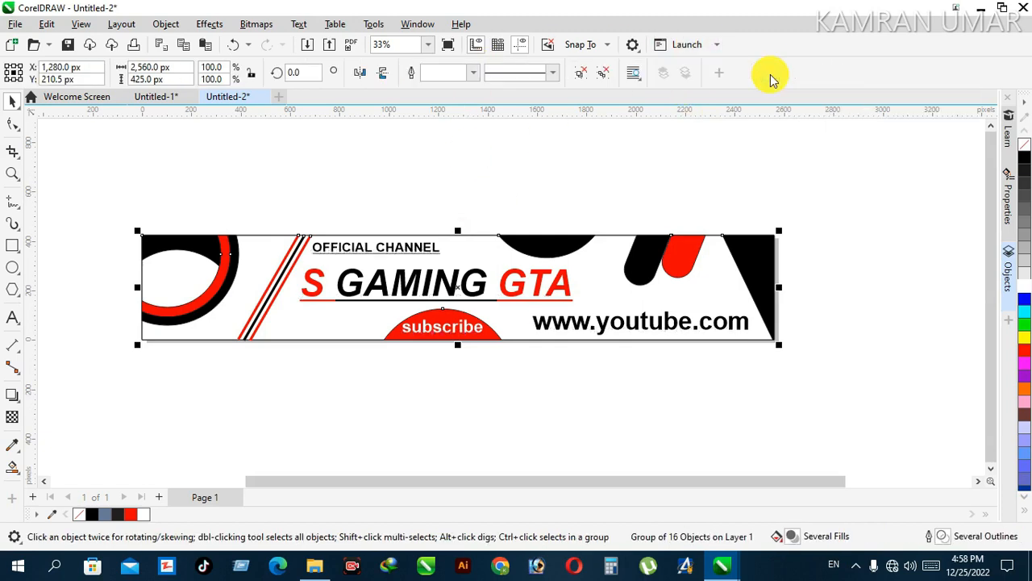
pyautogui.click(602, 158)
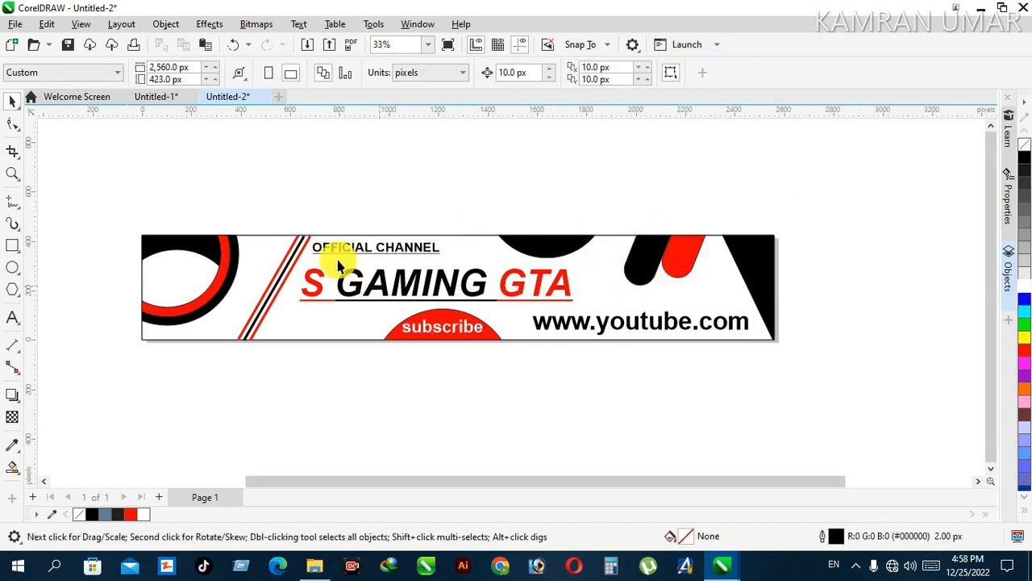
# - Export the banner to the Desktop as a JPG named "Untitled-2CCC", with RGB colour and highest quality
pyautogui.click(329, 45)
pyautogui.click(419, 413)
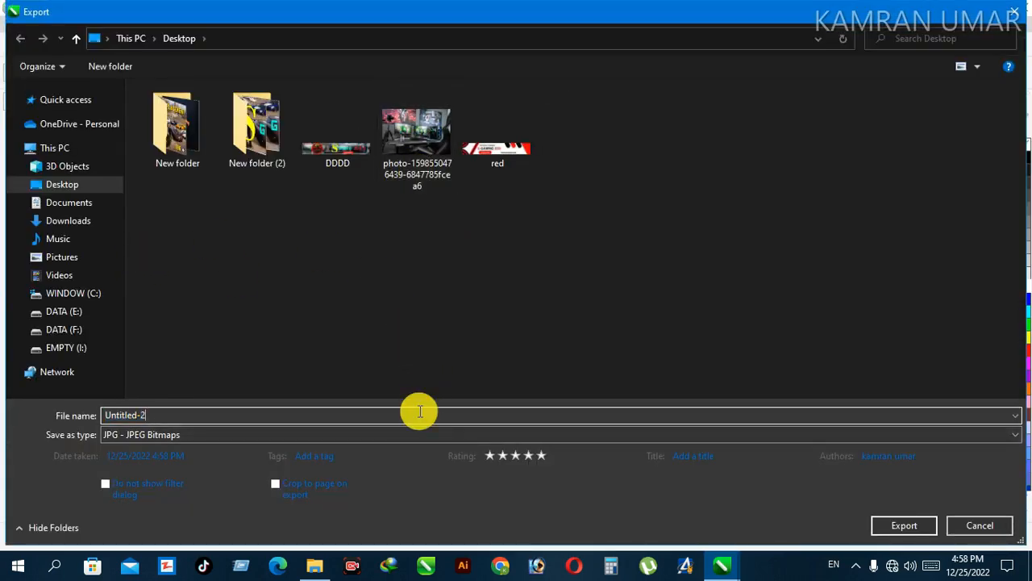
pyautogui.write('CCC')
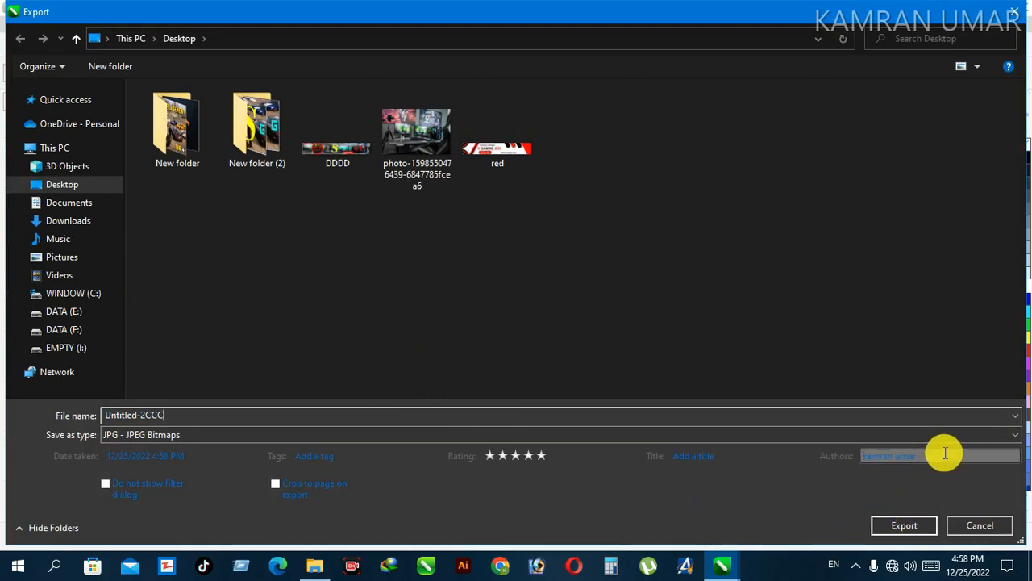
pyautogui.click(906, 457)
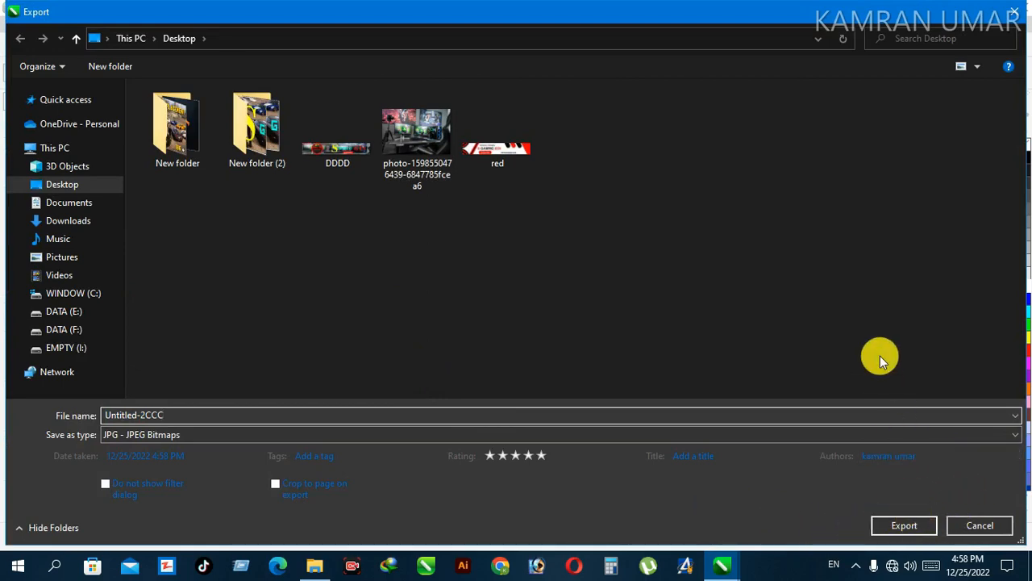
pyautogui.press('Return')
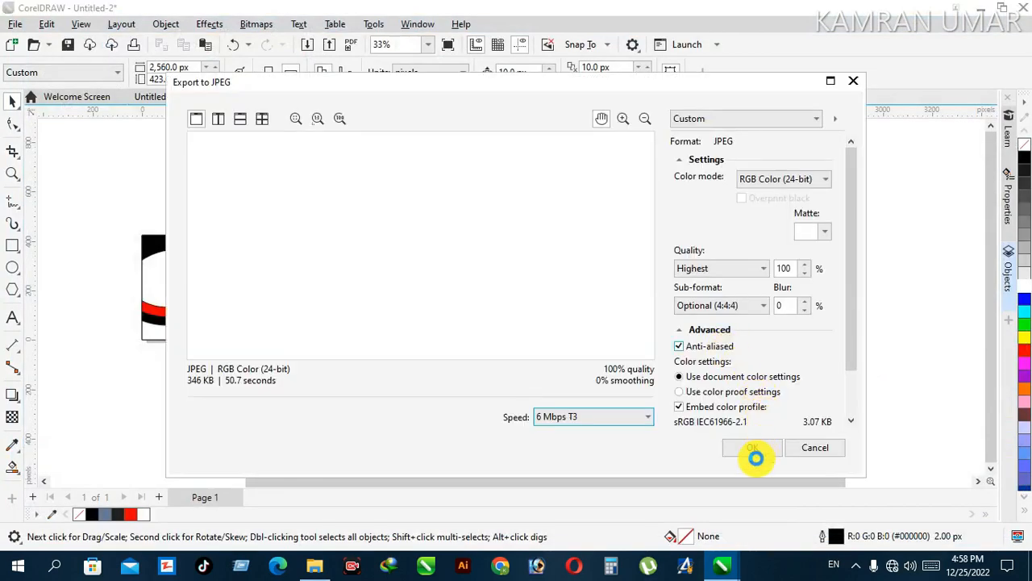
pyautogui.click(755, 450)
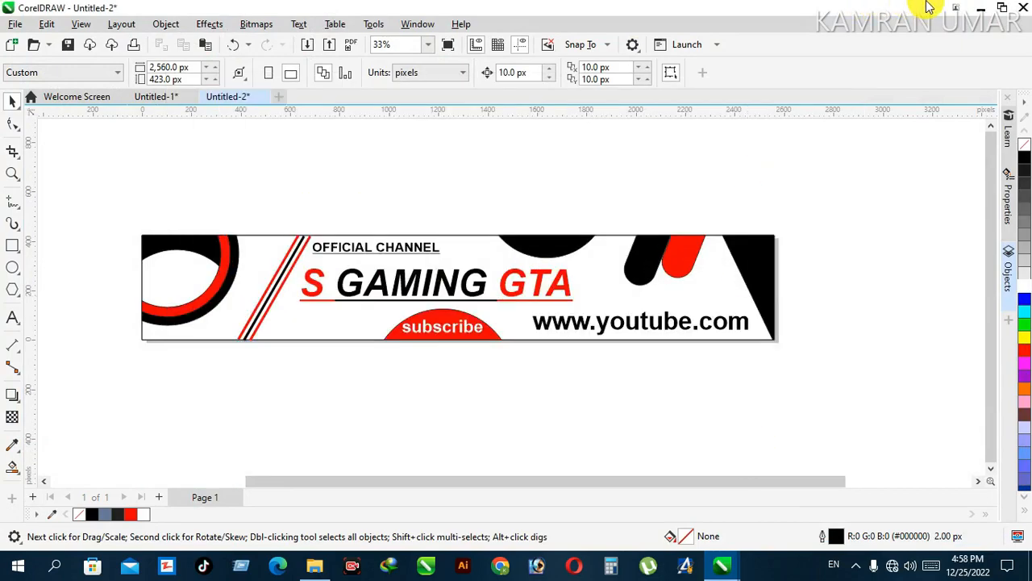
# - Switch to the Windows desktop, refresh it, view the exported "Untitled-2CCC" image and close the viewer
pyautogui.click(981, 8)
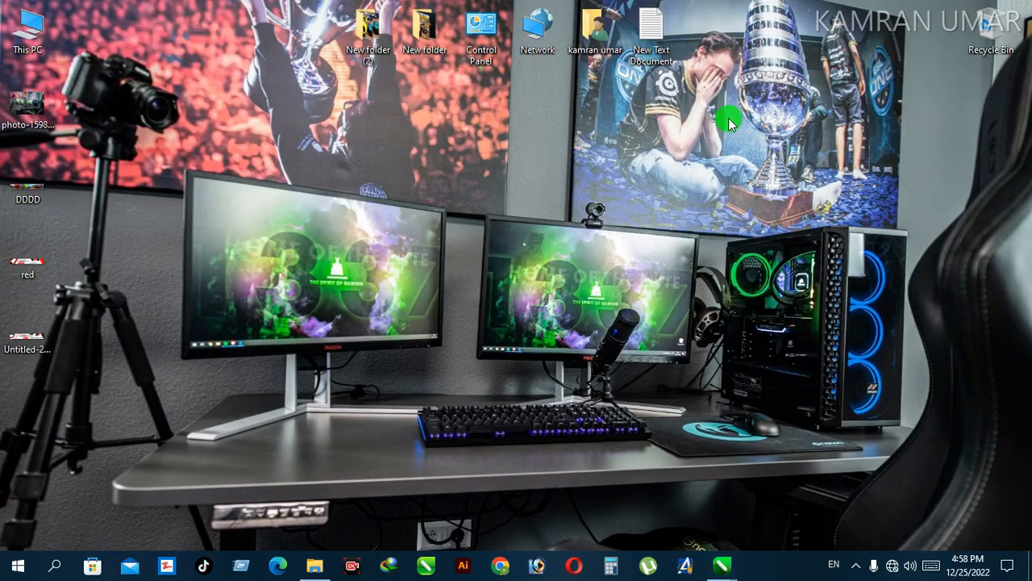
pyautogui.rightClick(730, 121)
pyautogui.click(740, 166)
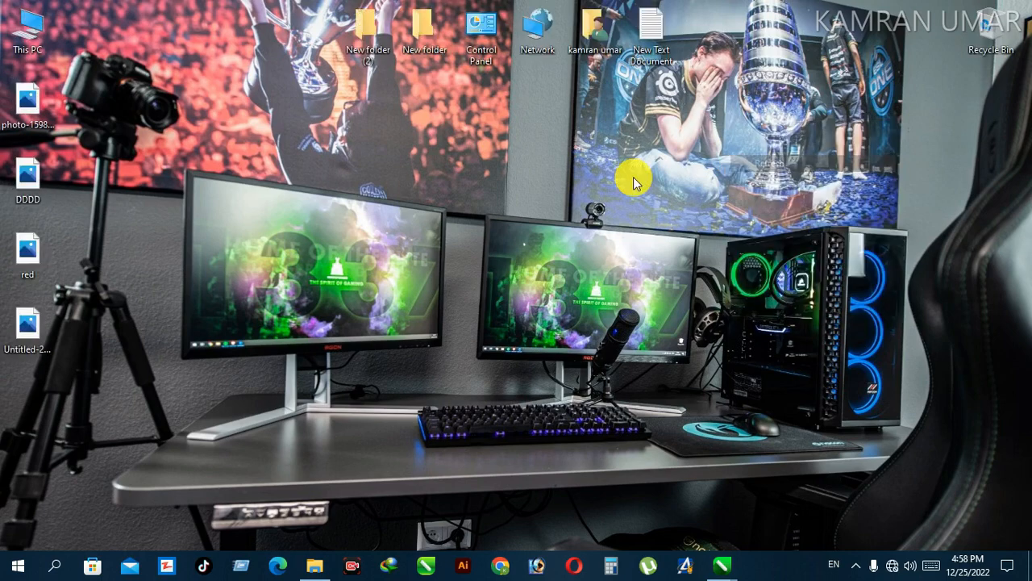
pyautogui.click(29, 342)
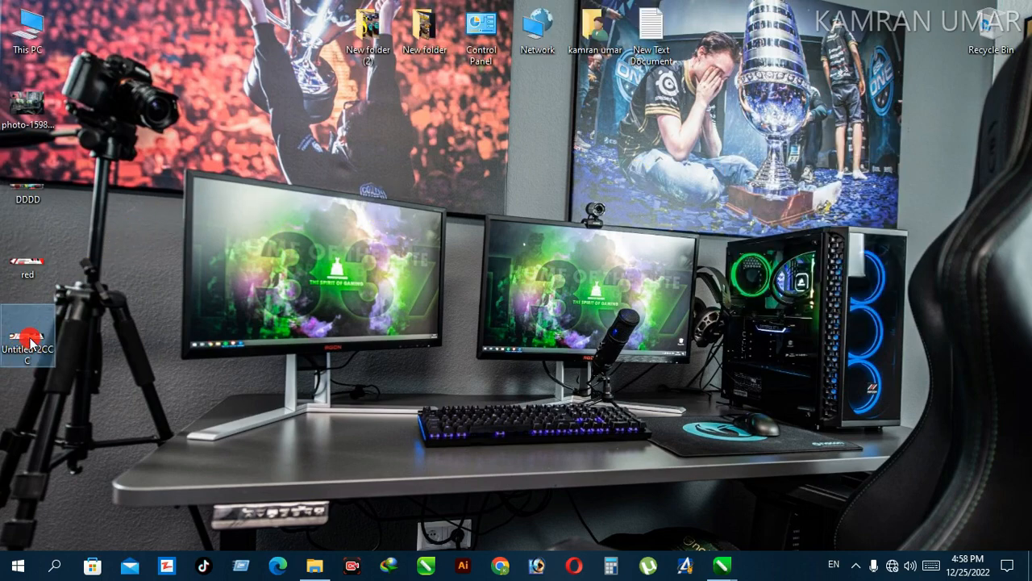
pyautogui.doubleClick(29, 342)
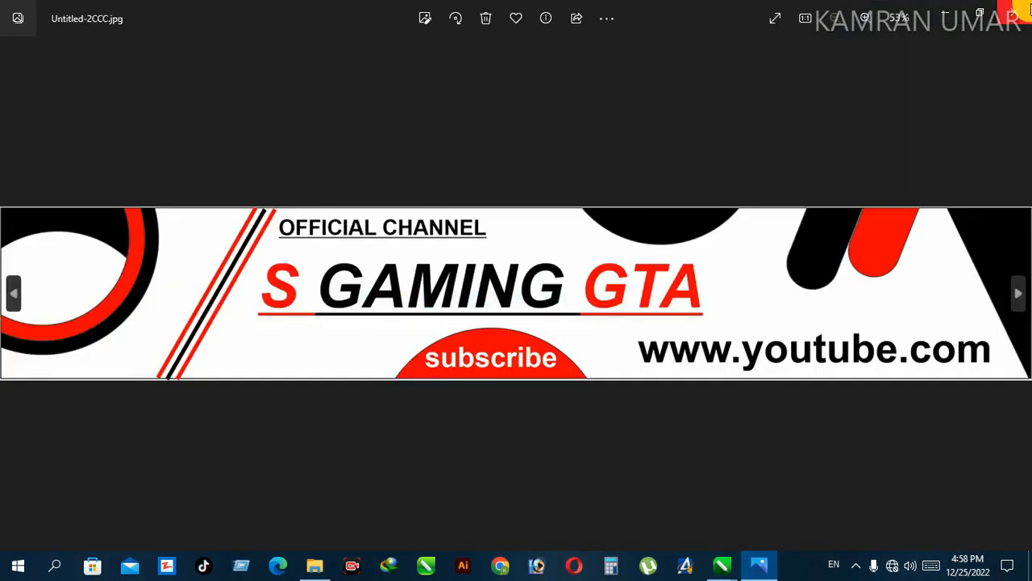
pyautogui.click(1017, 10)
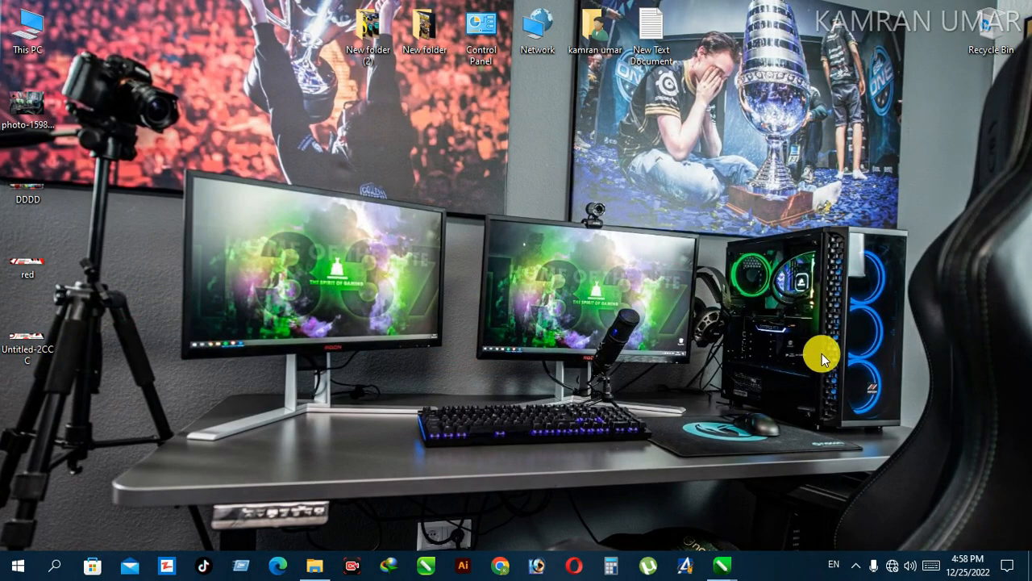